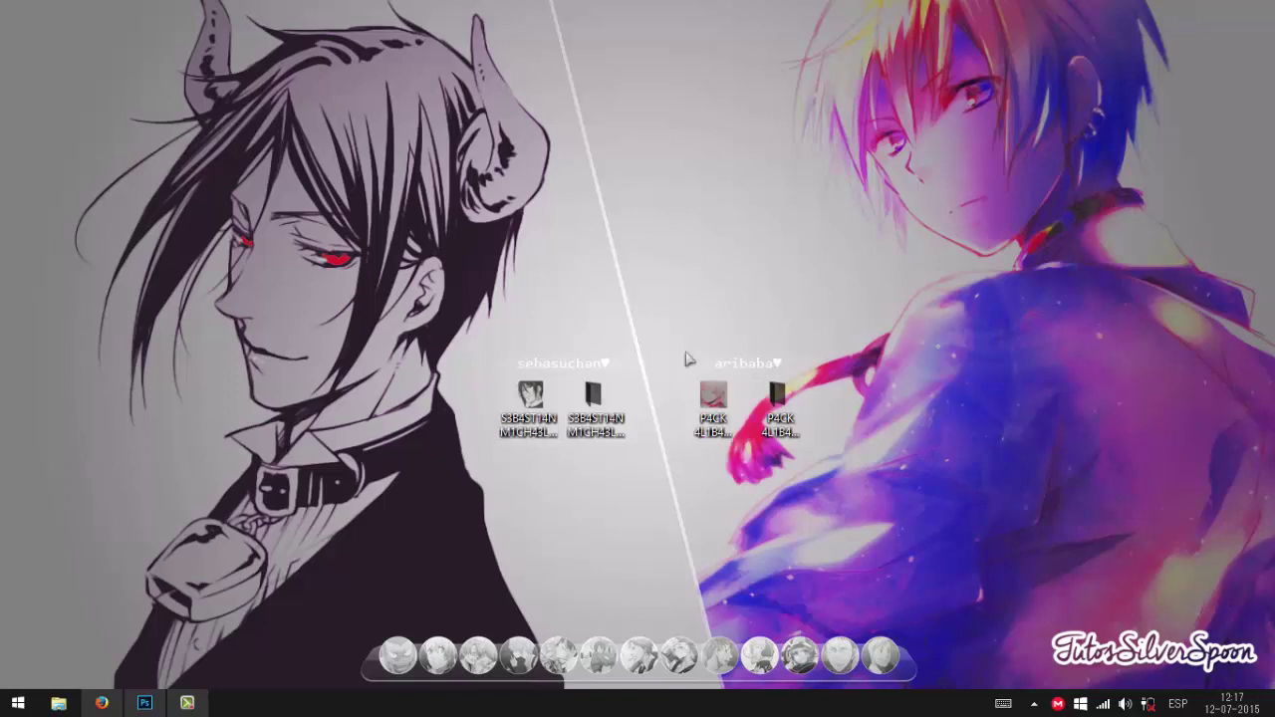
left_click(720, 417)
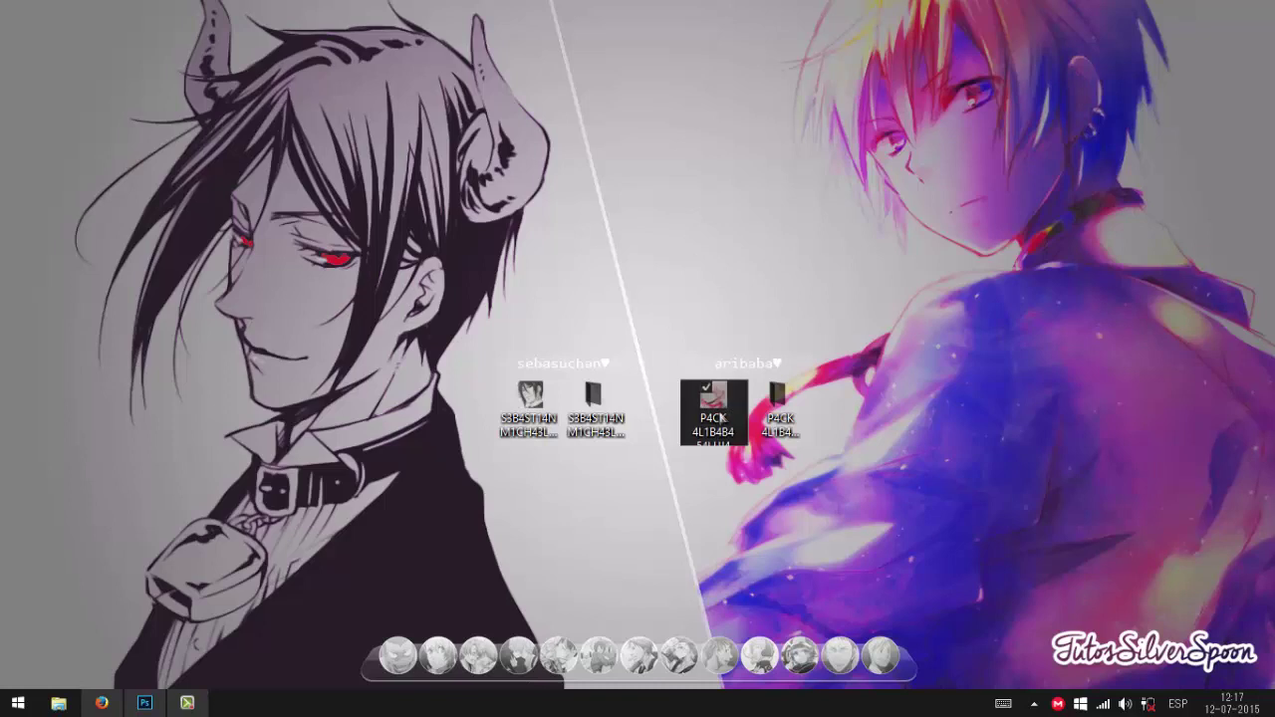
double_click(714, 403)
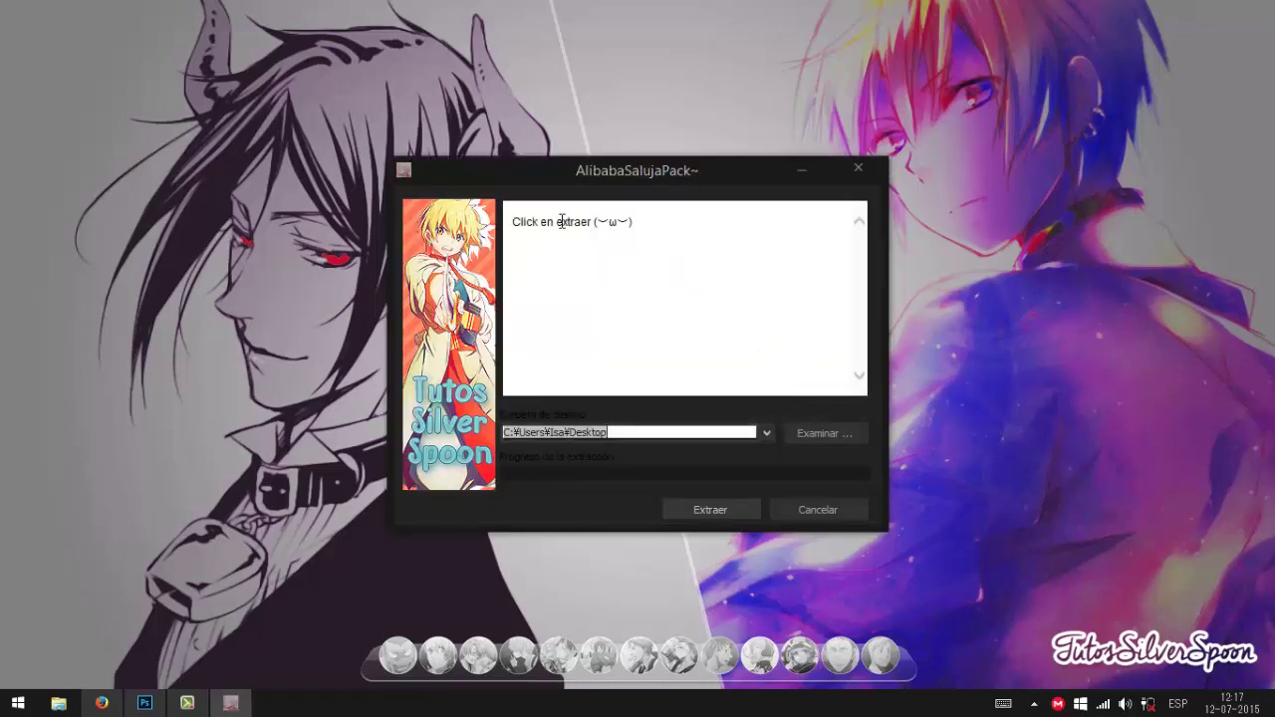
left_click(694, 510)
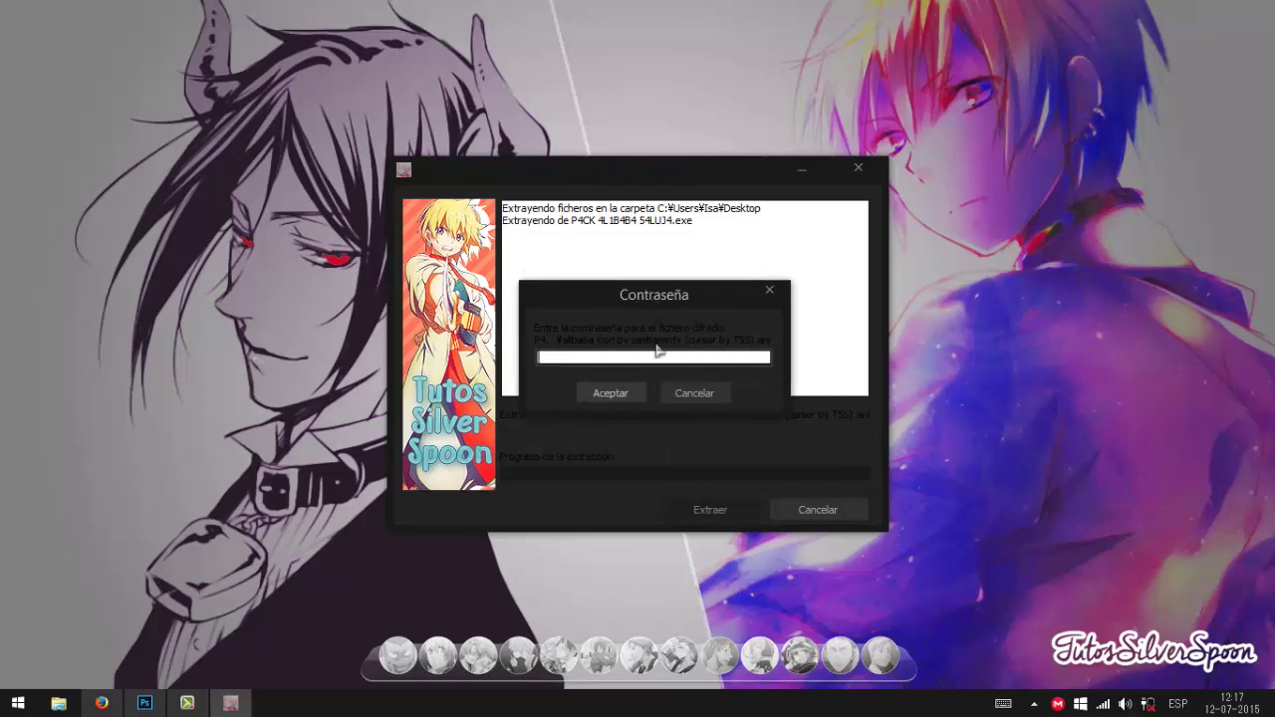
left_click(682, 393)
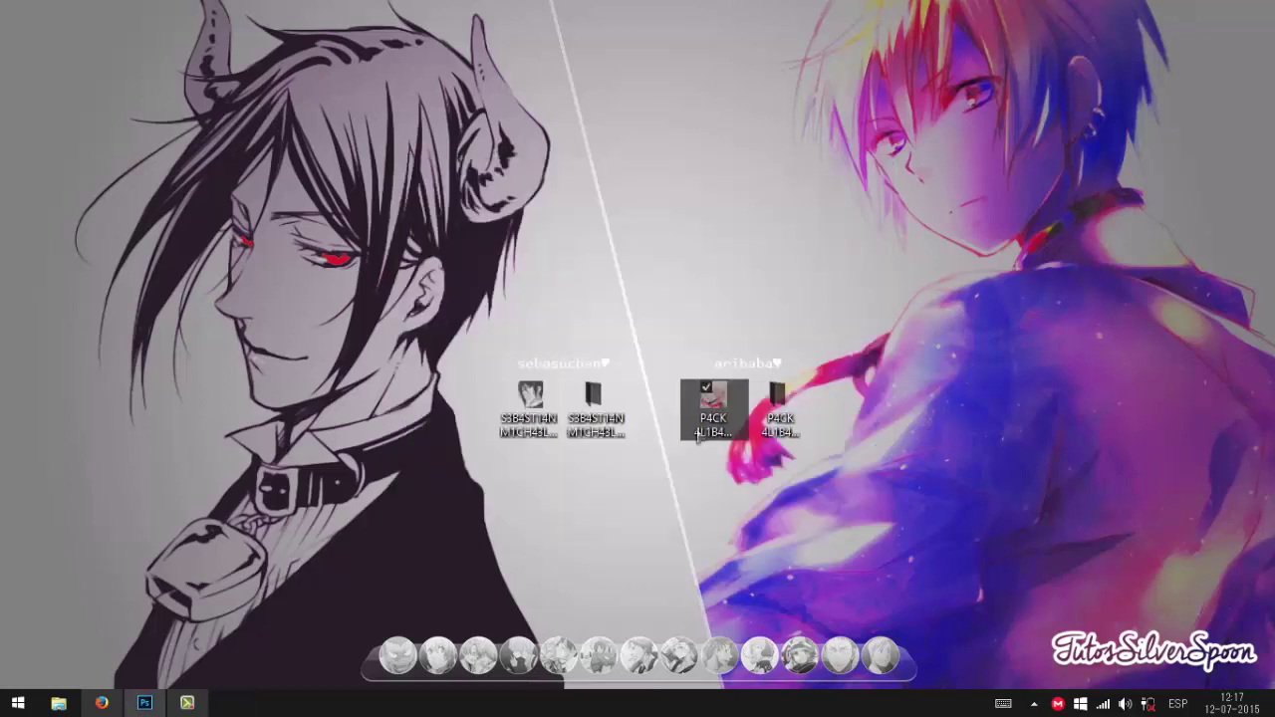
Open the desktop folder P4CK 4L1B4B4 54LUJ4 and examine the two cursor files in its Etc subfolder
double_click(779, 413)
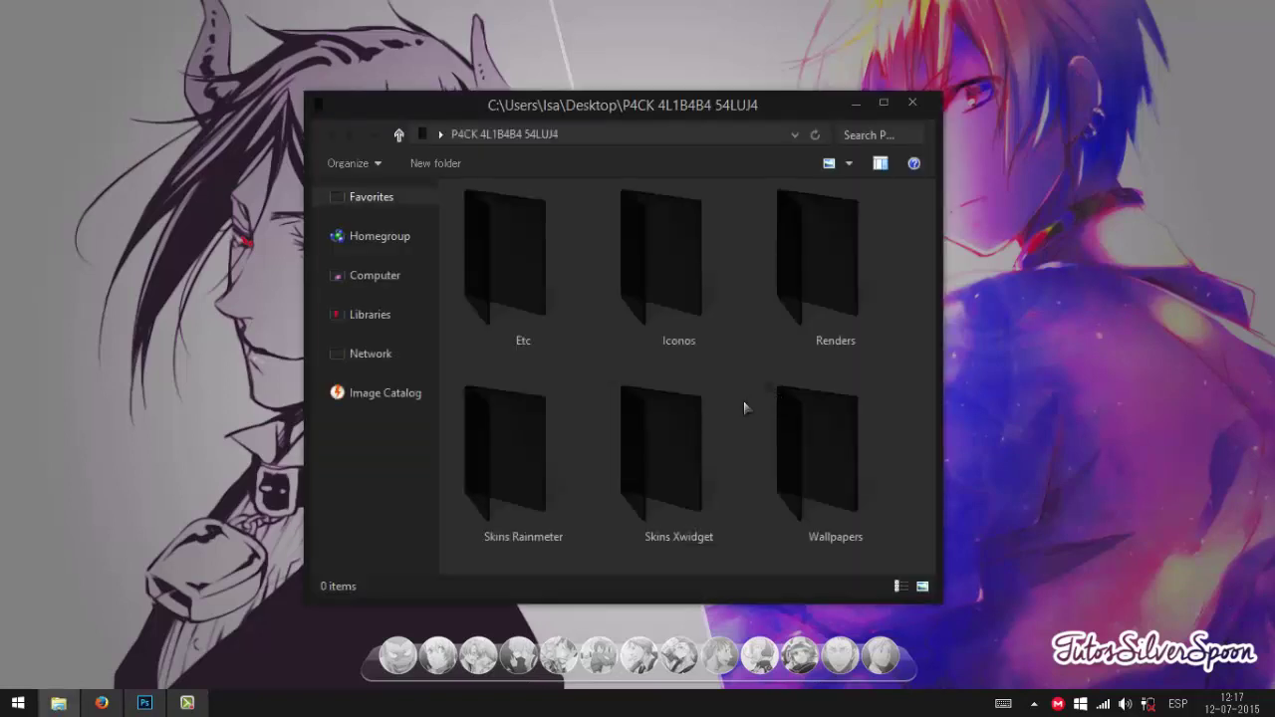
left_click(508, 261)
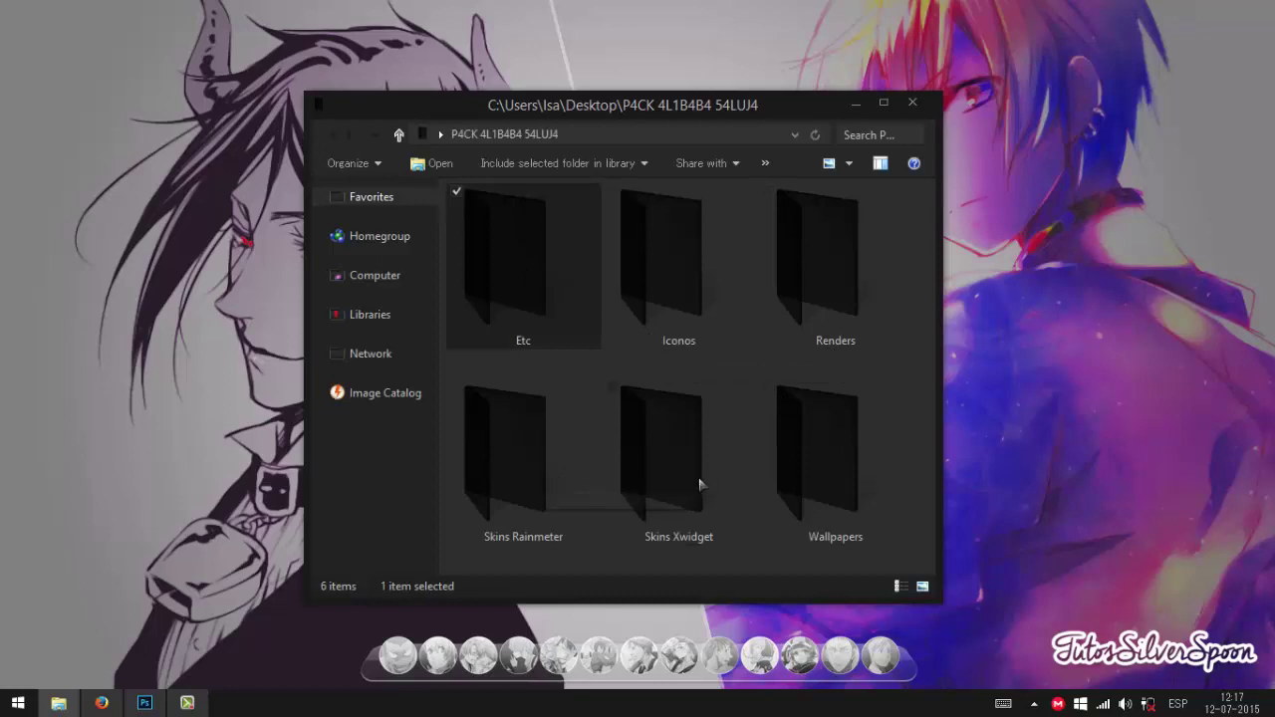
double_click(530, 316)
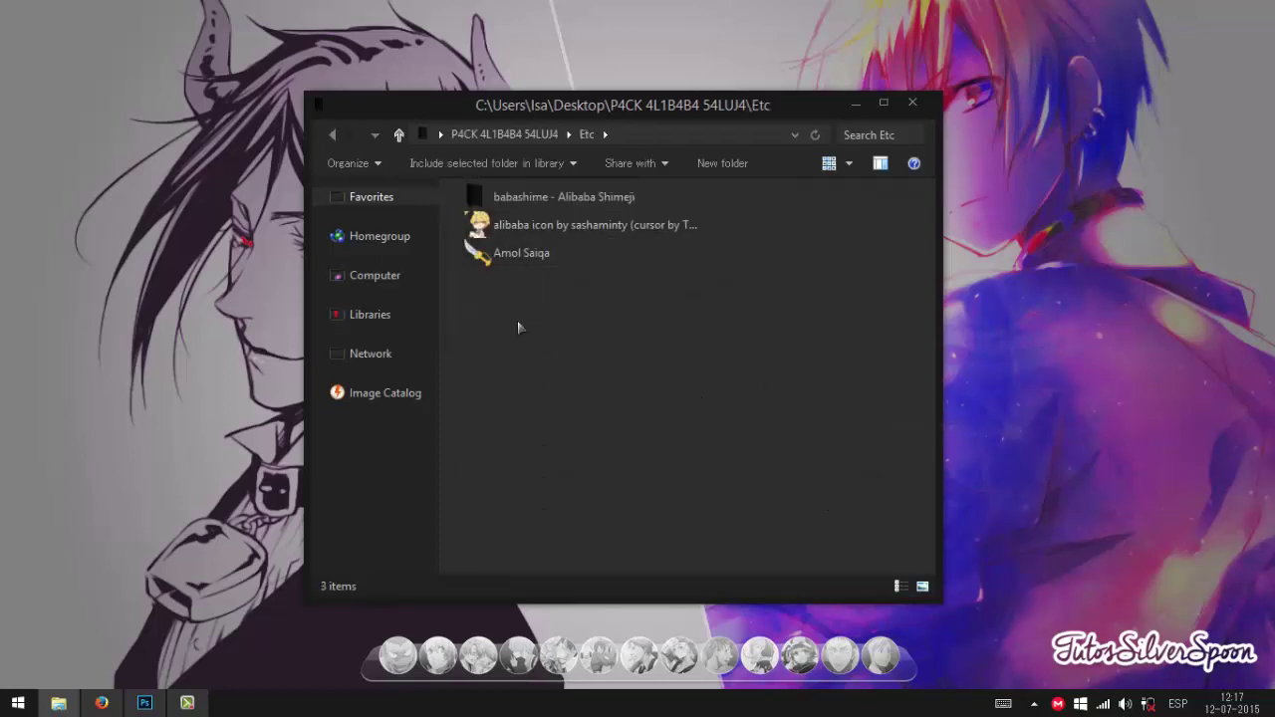
left_click(503, 261)
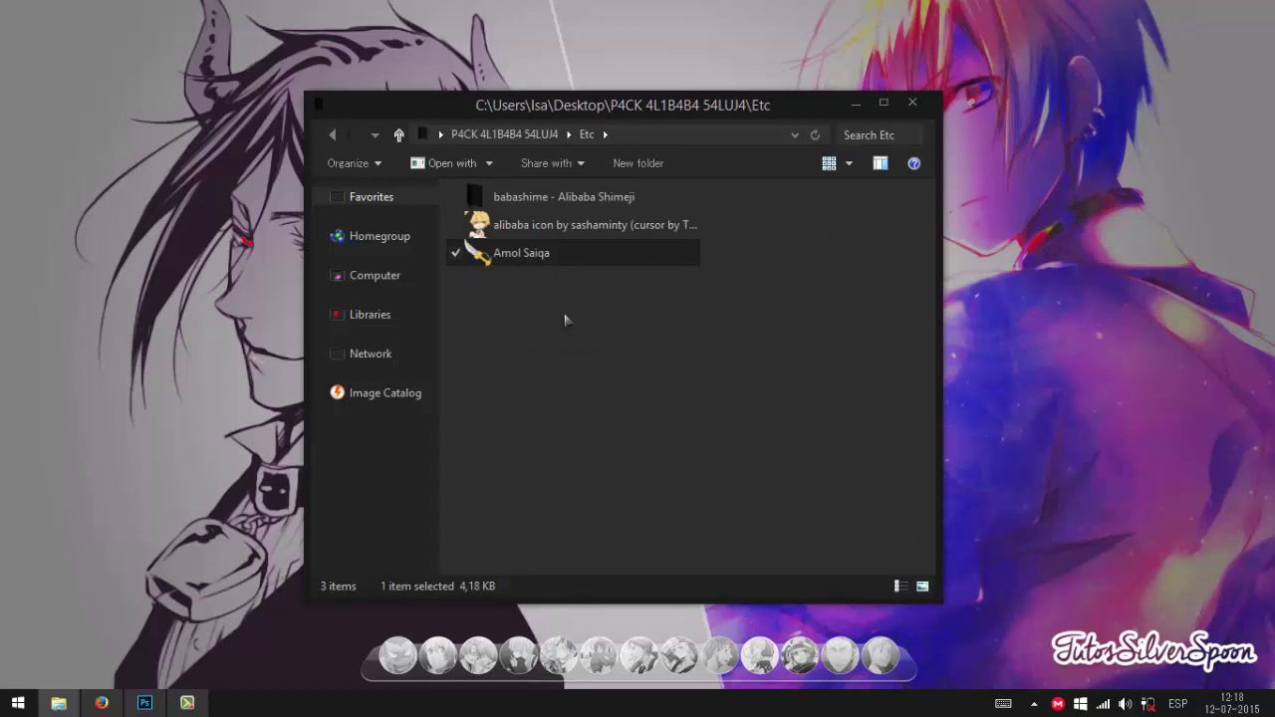
left_click(531, 227)
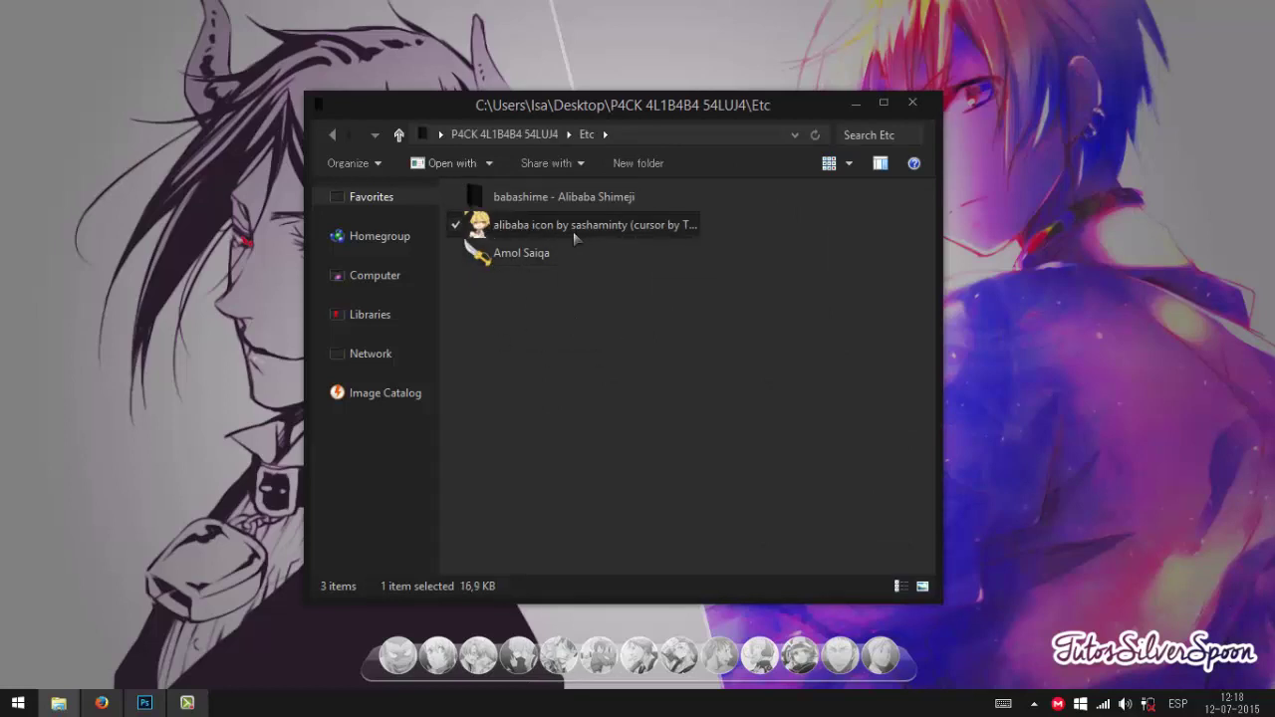
left_click(643, 359)
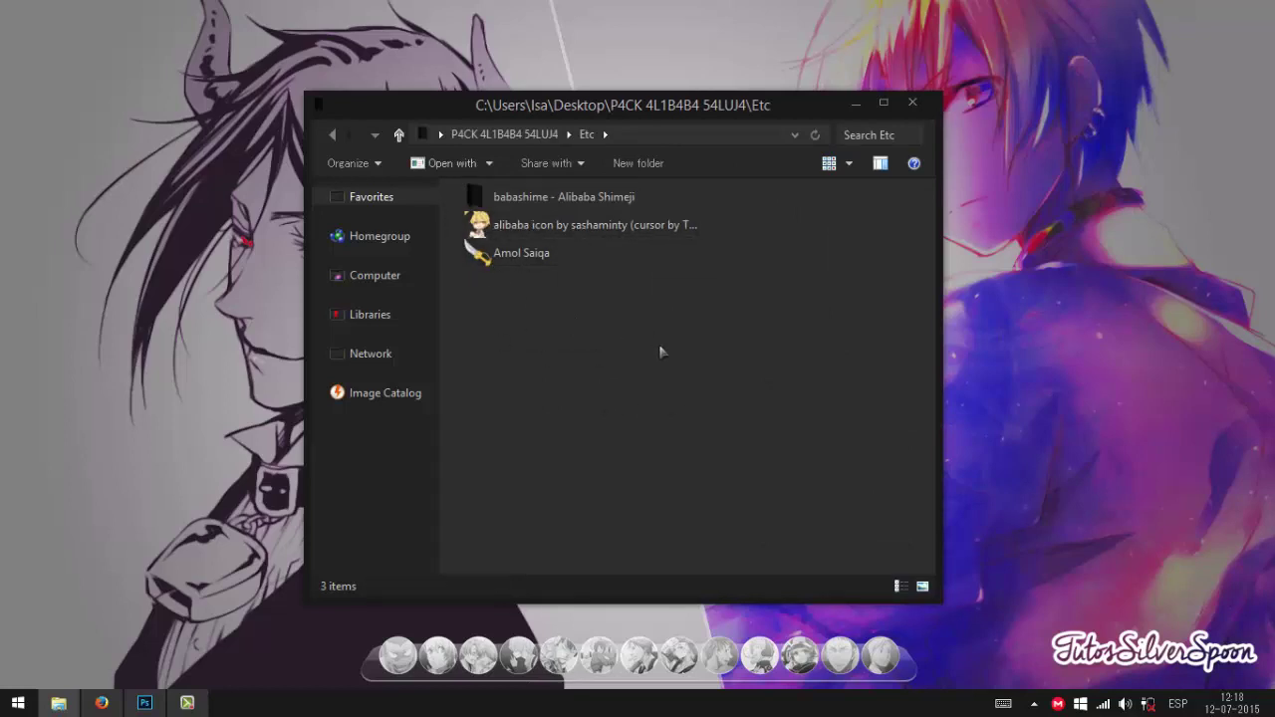
Look at the Shimeji program file in the babashime - Alibaba Shimeji folder and return to the main pack folder
double_click(549, 201)
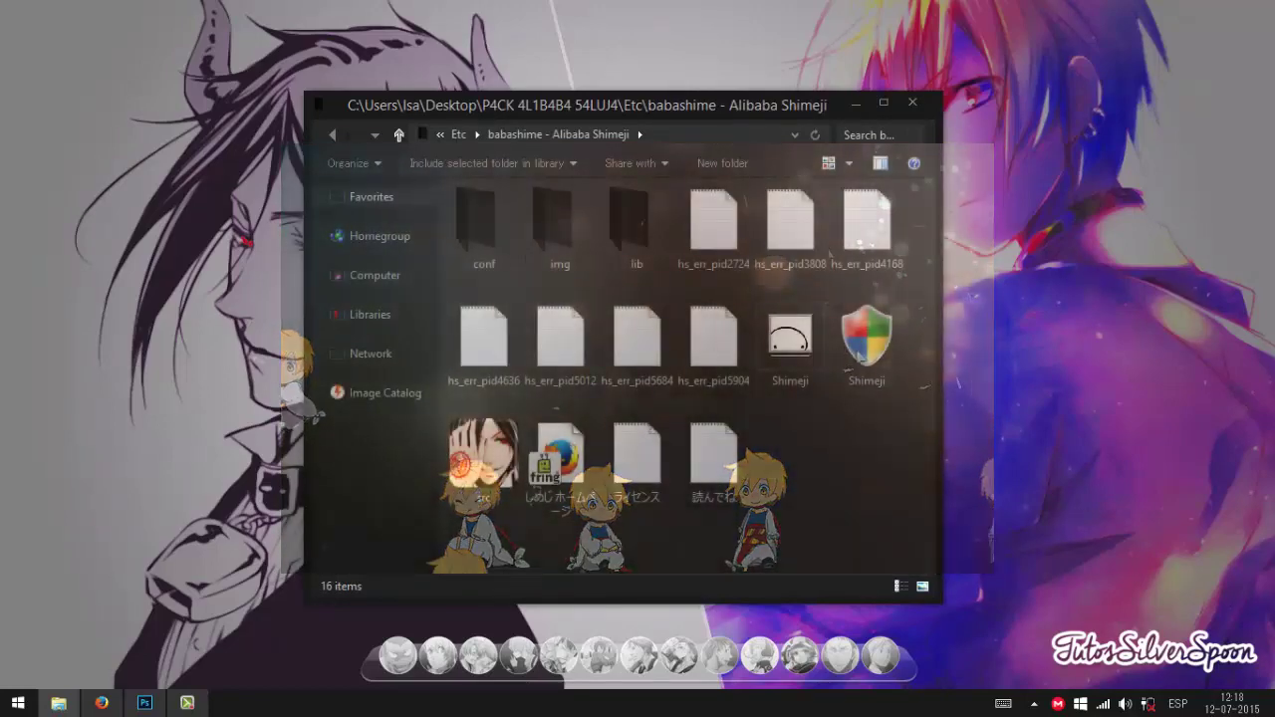
left_click(865, 337)
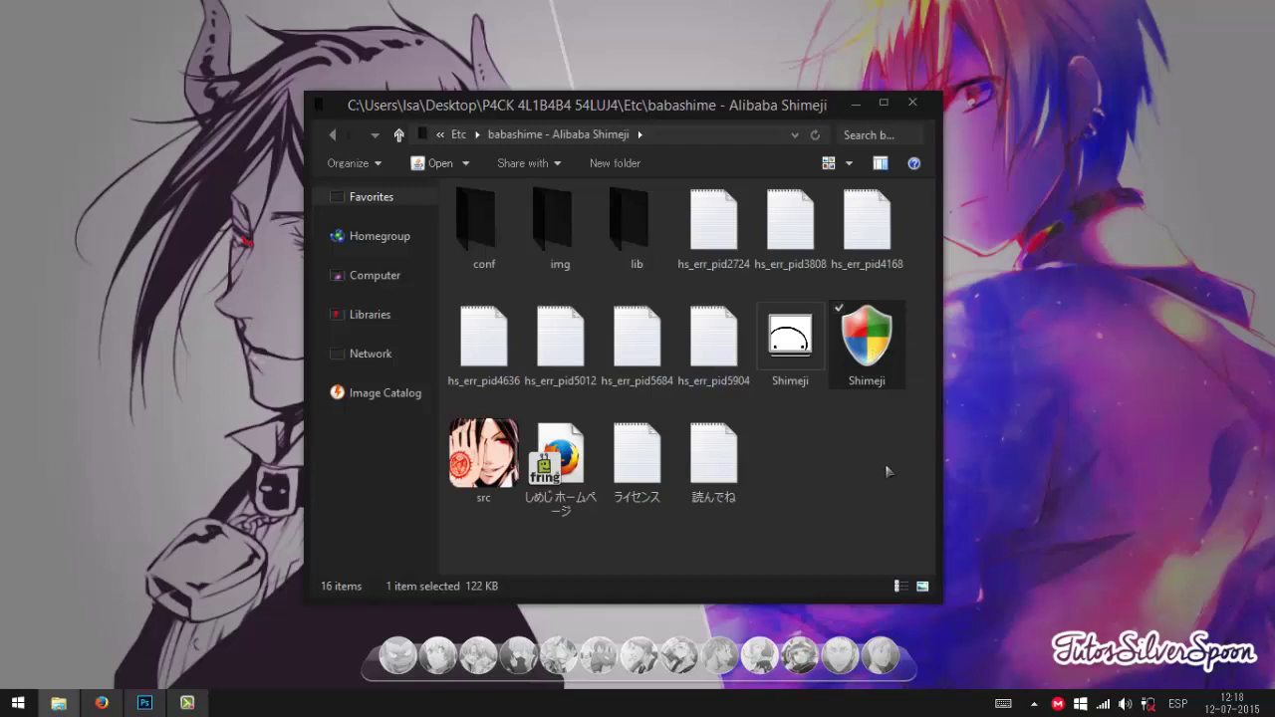
left_click(456, 134)
left_click(456, 135)
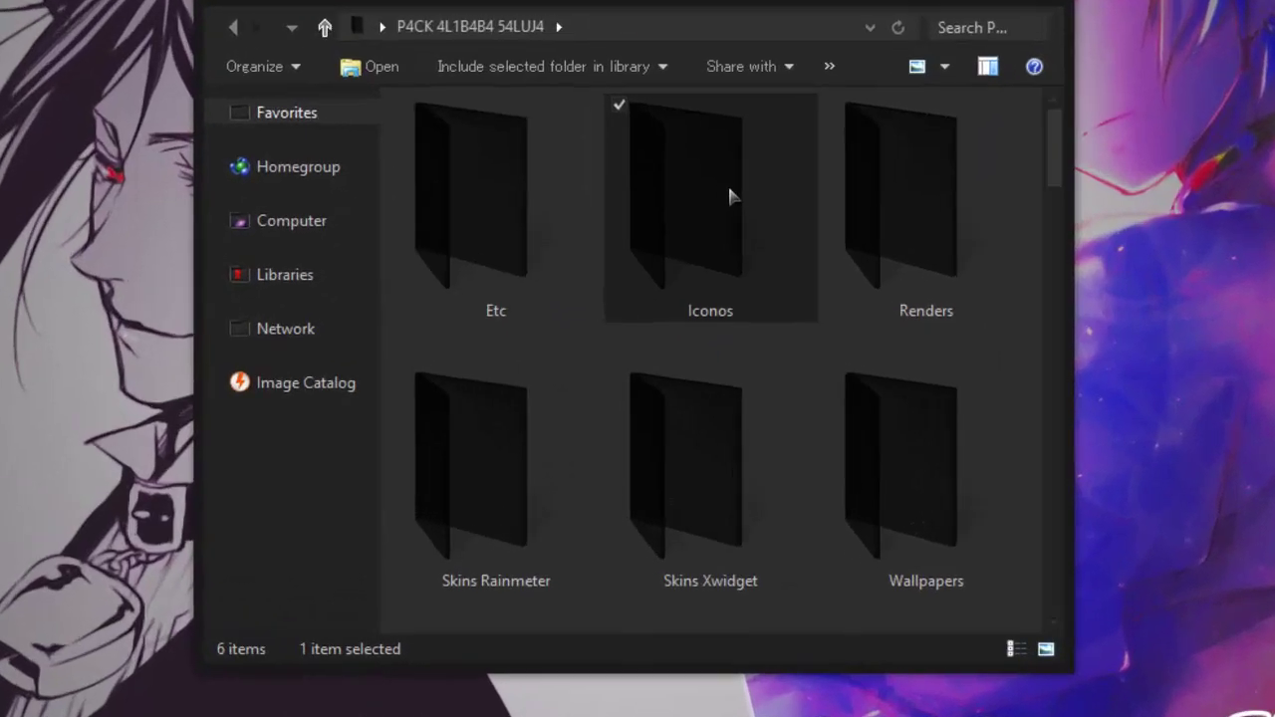
Open the Iconos folder and look through all its disc and folder icons, ending back at the start of the list
double_click(697, 257)
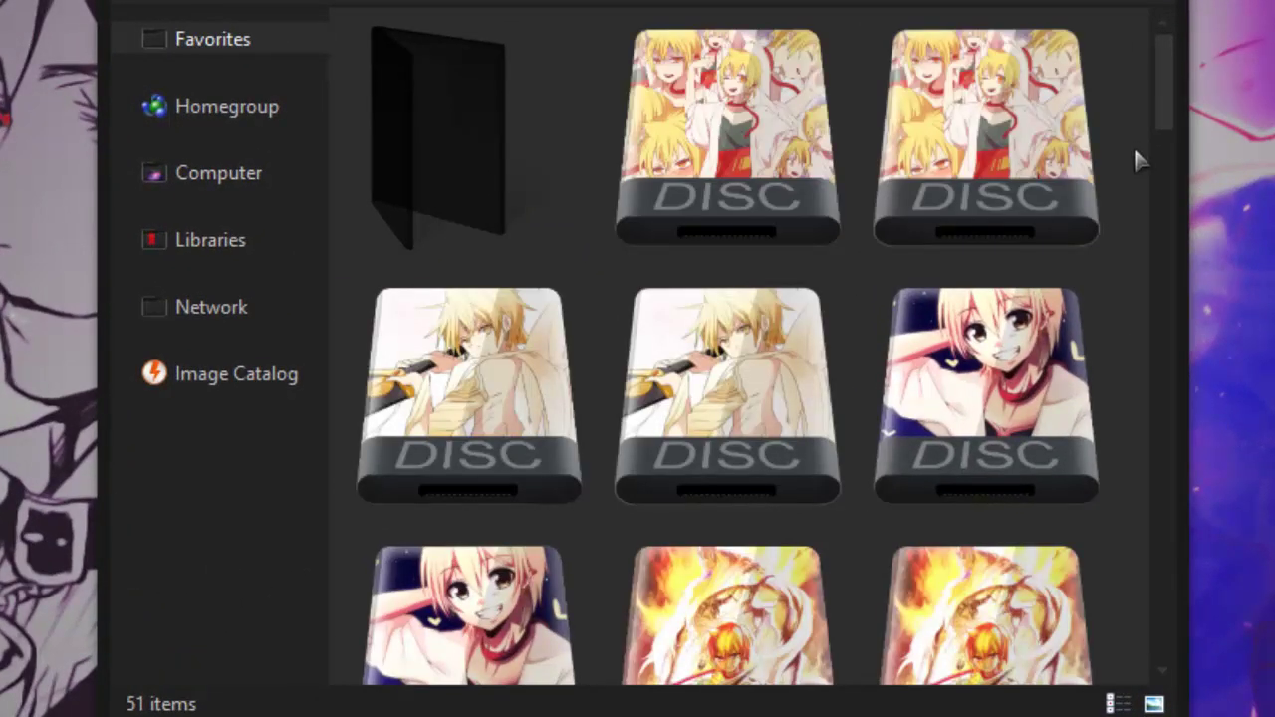
scroll(922, 267, "down", 3)
scroll(1126, 169, "down", 9)
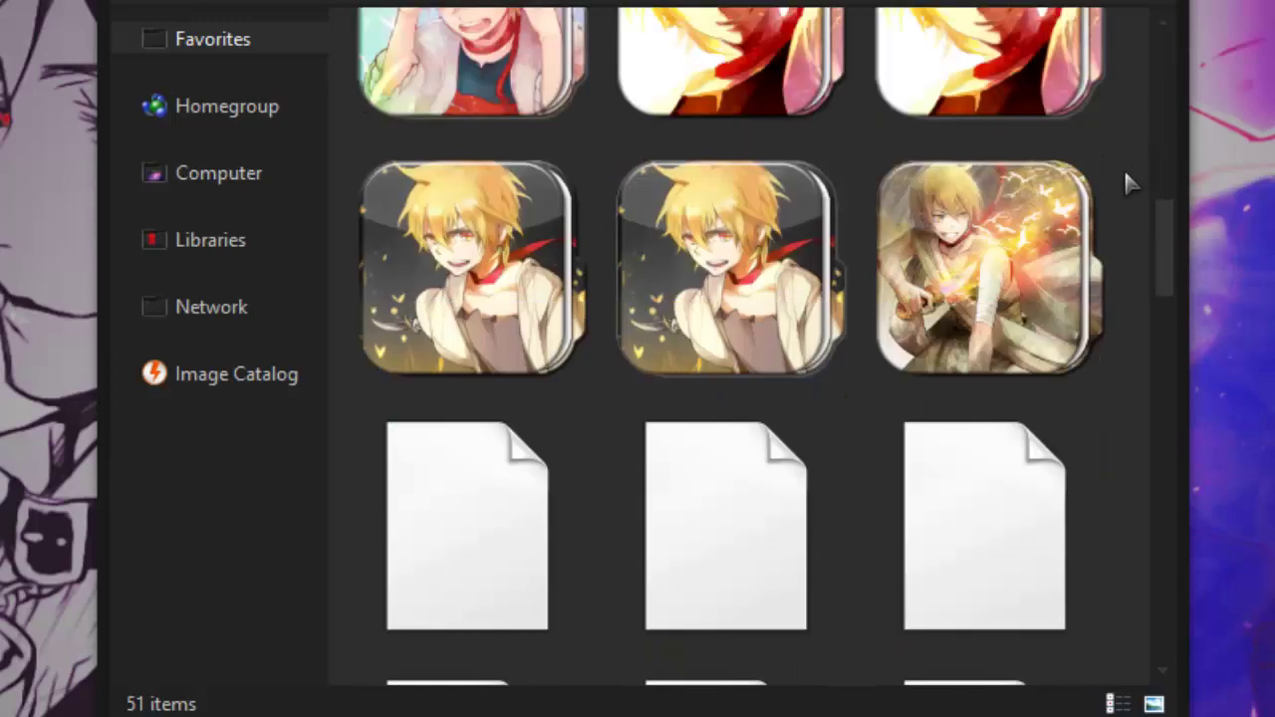
scroll(1129, 182, "down", 15)
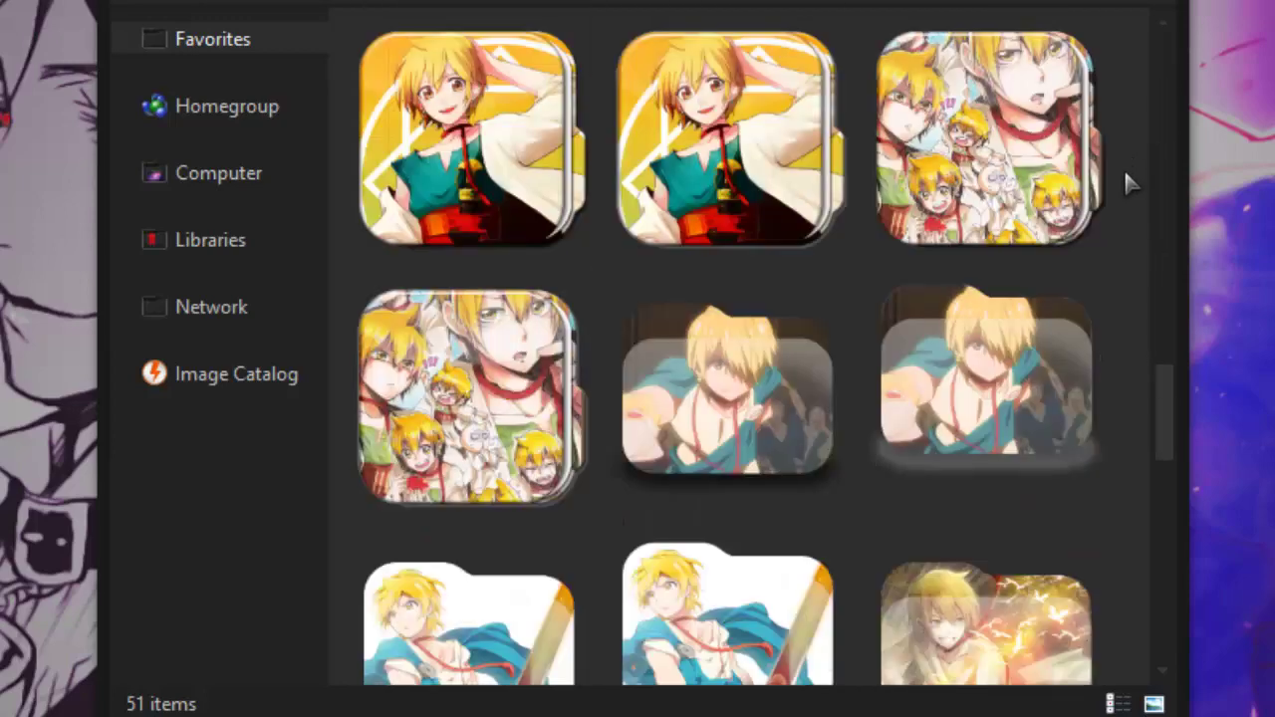
scroll(1128, 182, "down", 12)
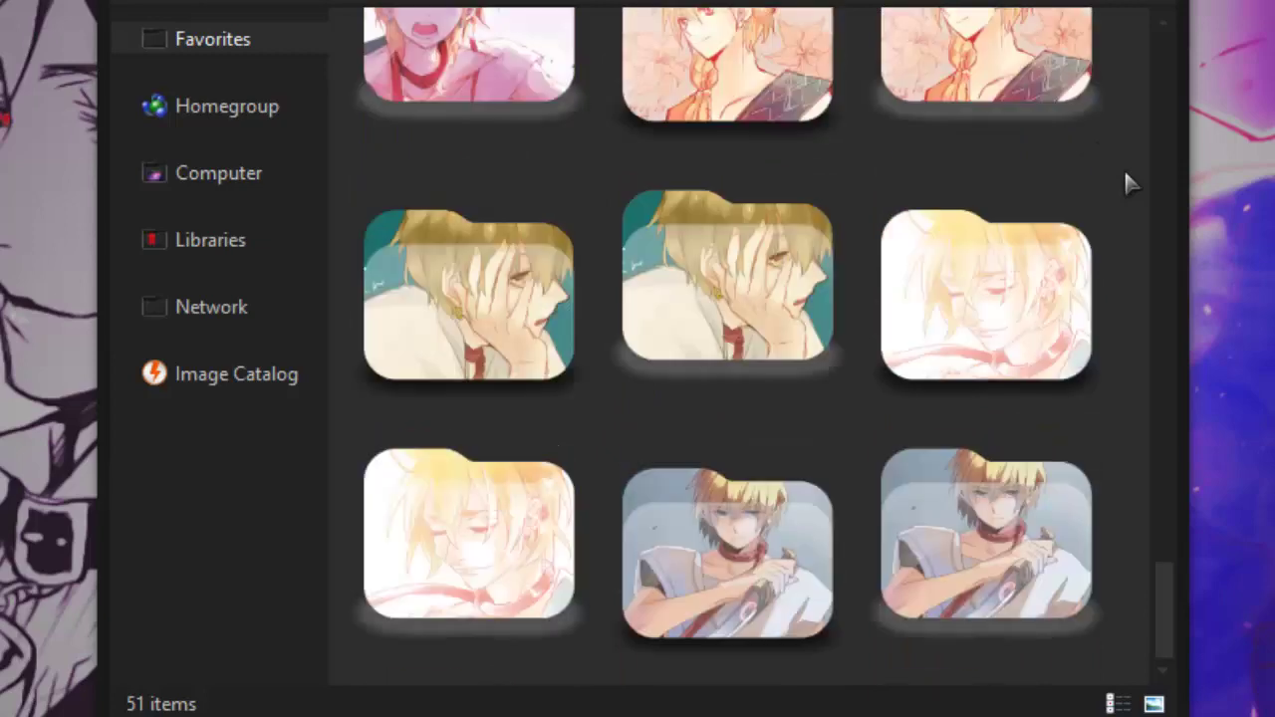
scroll(1126, 182, "up", 20)
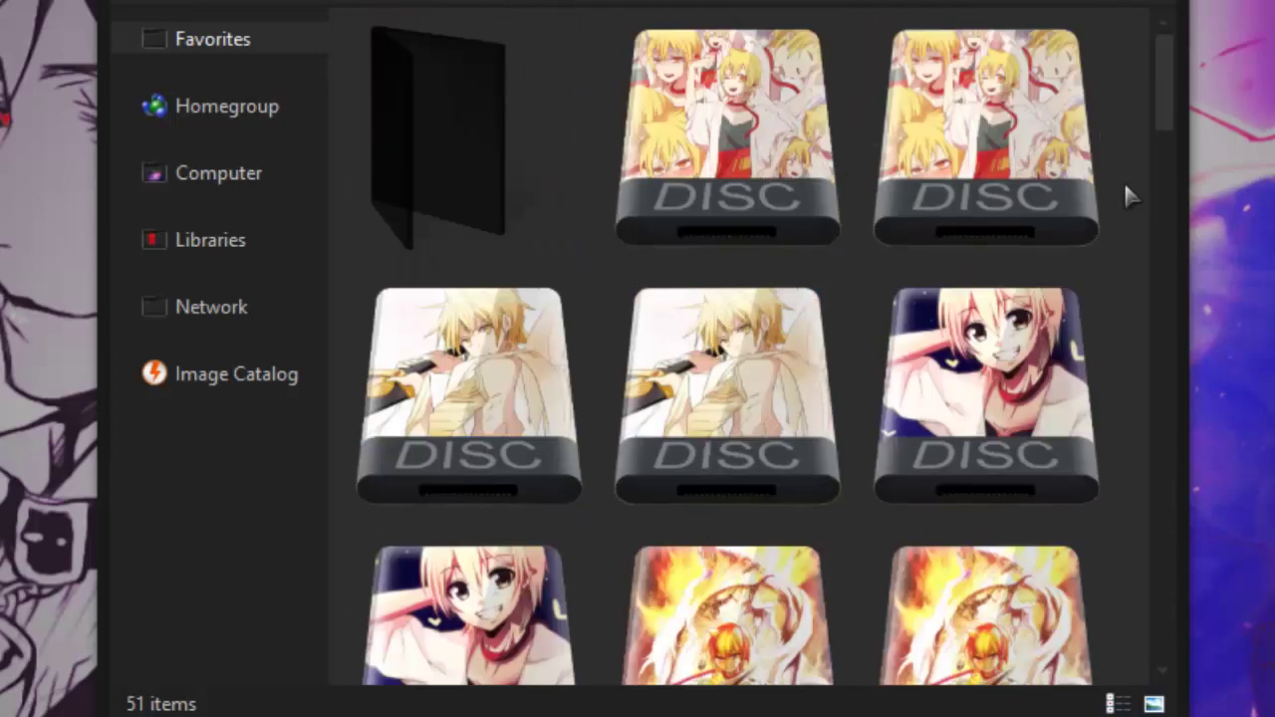
Open the subfolder inside Iconos and look through all the icon files it contains
double_click(460, 132)
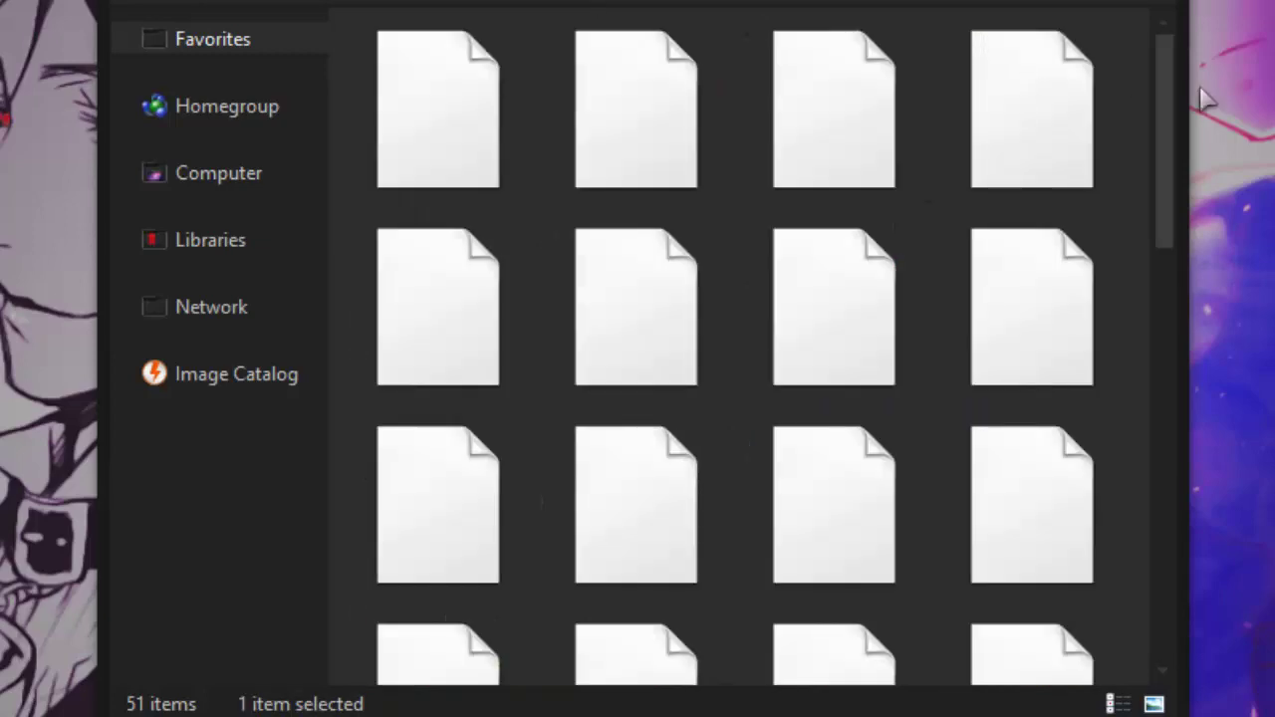
scroll(1145, 140, "down", 10)
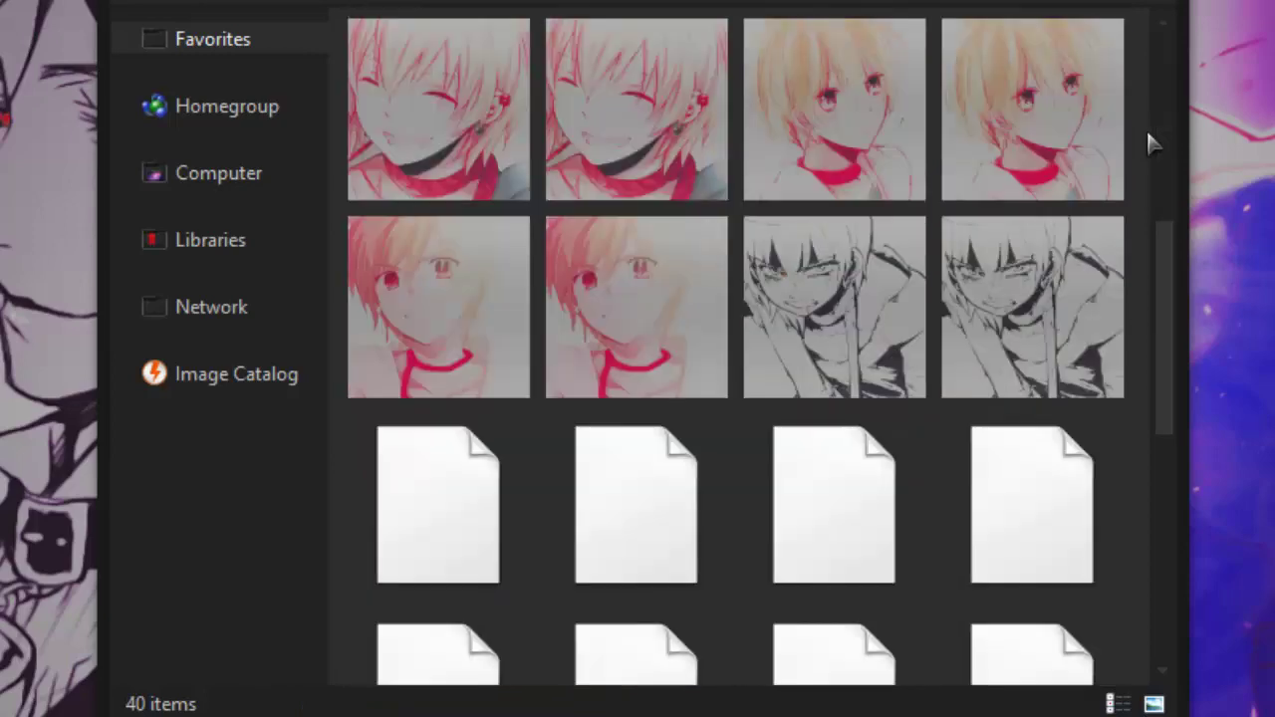
scroll(1147, 142, "down", 5)
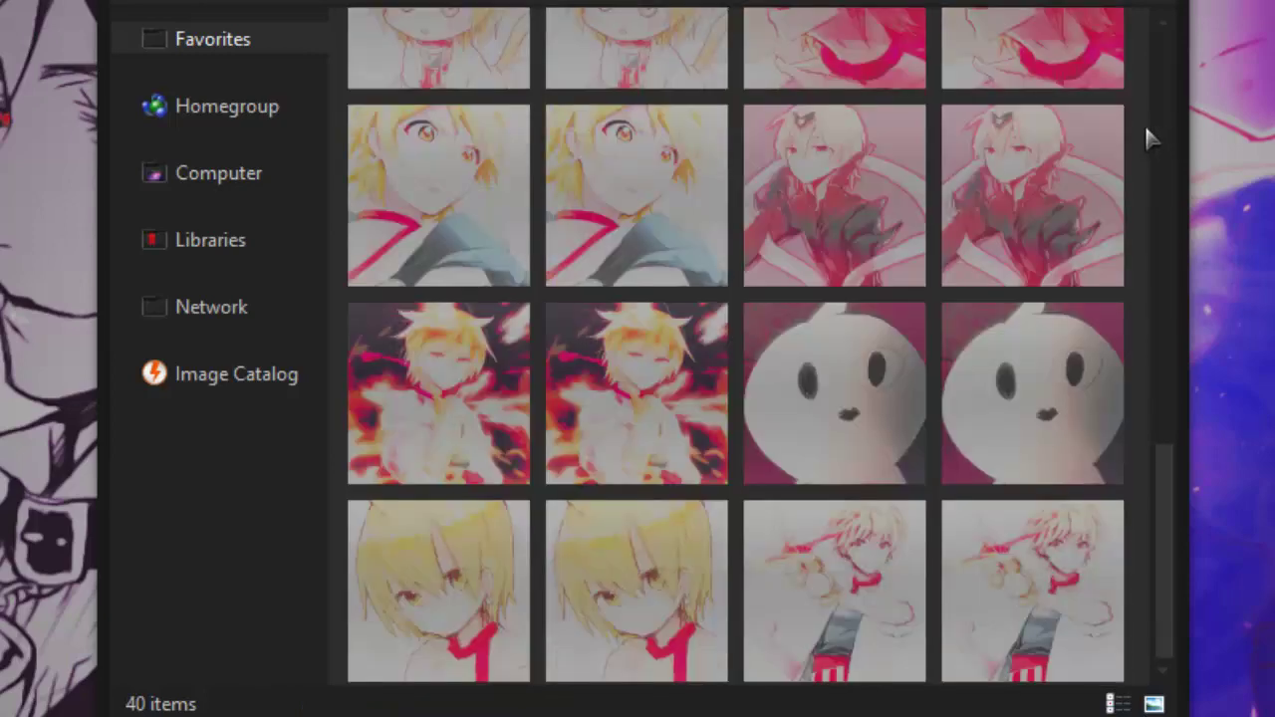
scroll(1141, 141, "up", 10)
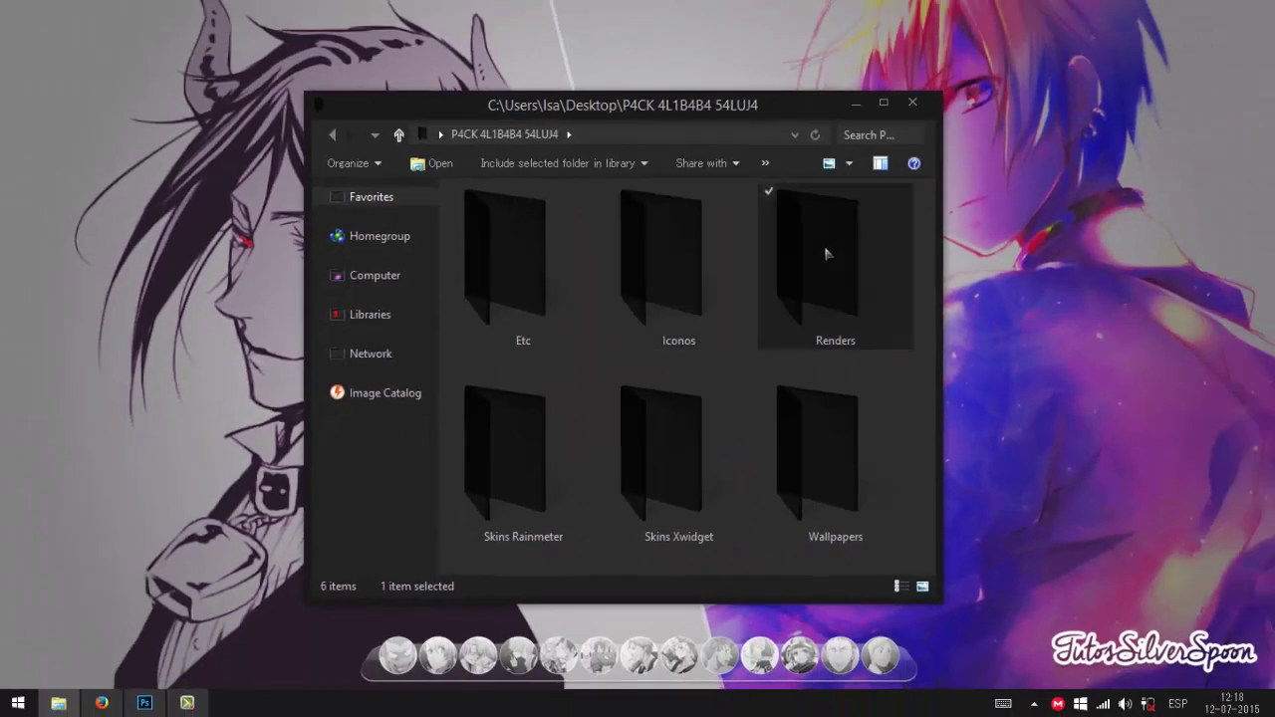
View the images in the Renders folder one by one, from the first through Tsj56KY.png, and return to the main pack folder
double_click(910, 190)
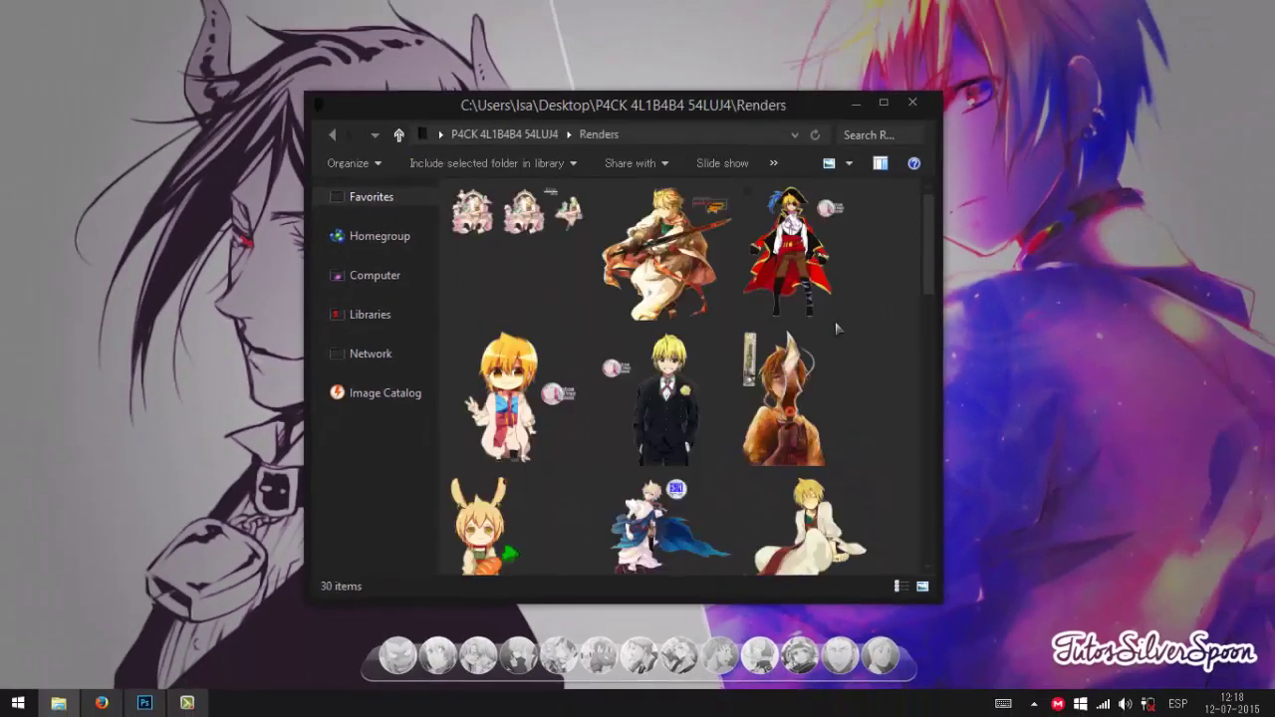
double_click(538, 224)
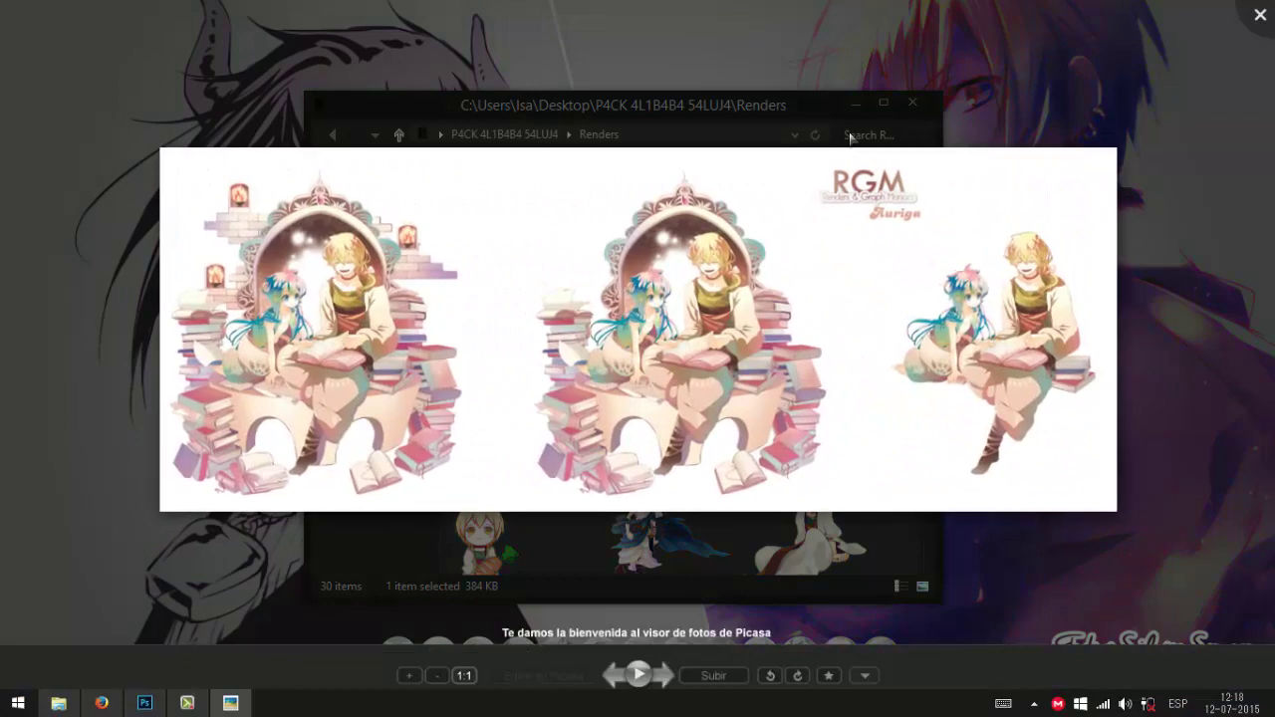
key("Right")
key("Right")
key("Right")
key("Right")
key("Right")
key("Right")
key("Right")
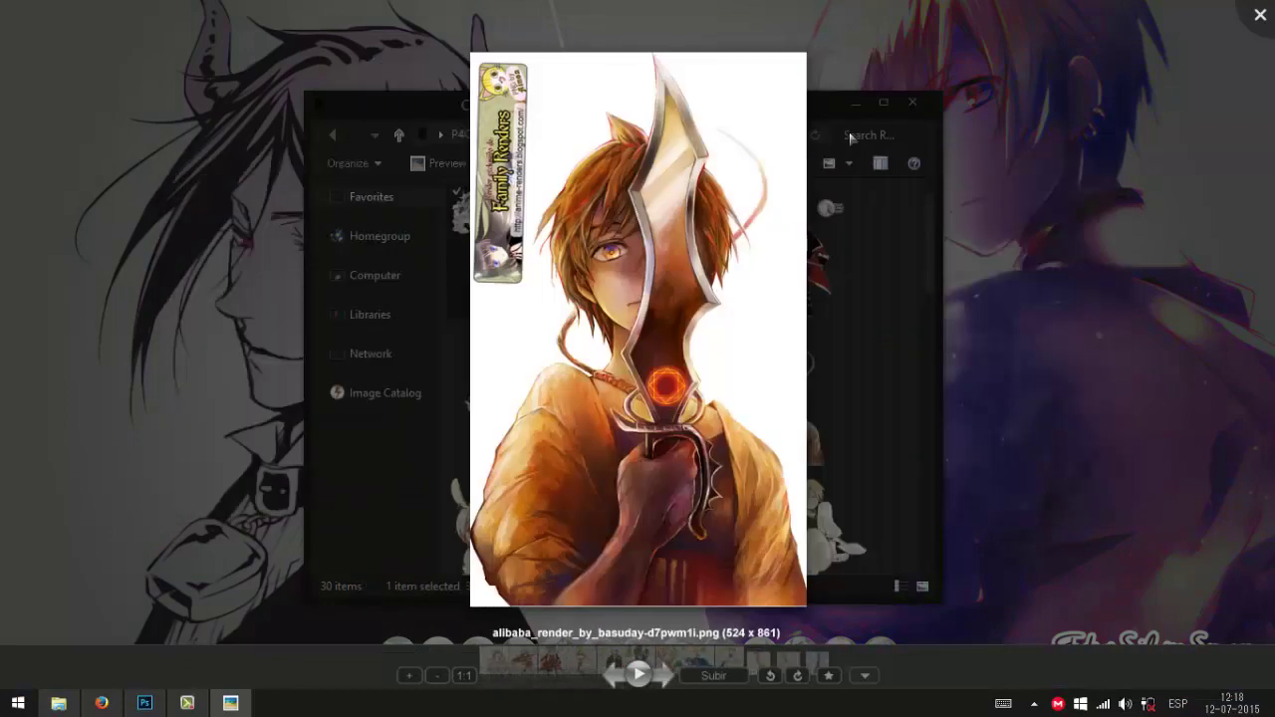
key("Right")
key("Right")
key("Right")
key("Right")
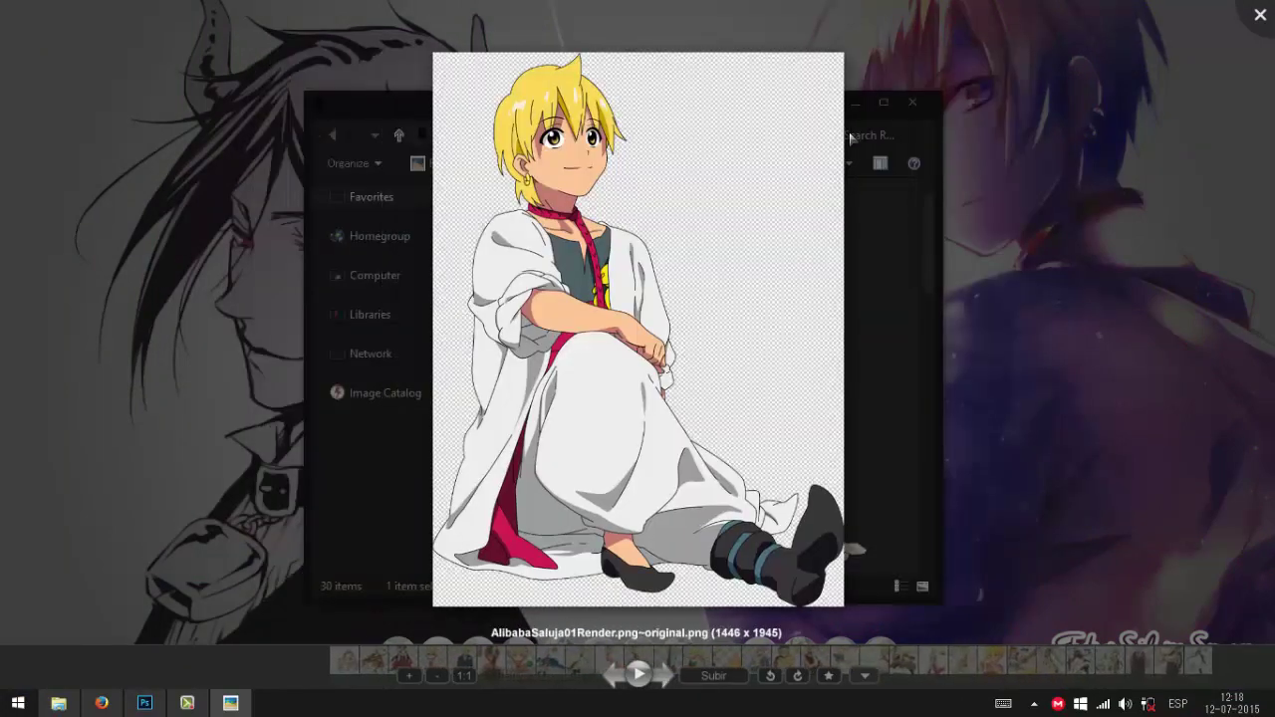
key("Right")
key("Right")
key("Right")
key("Right")
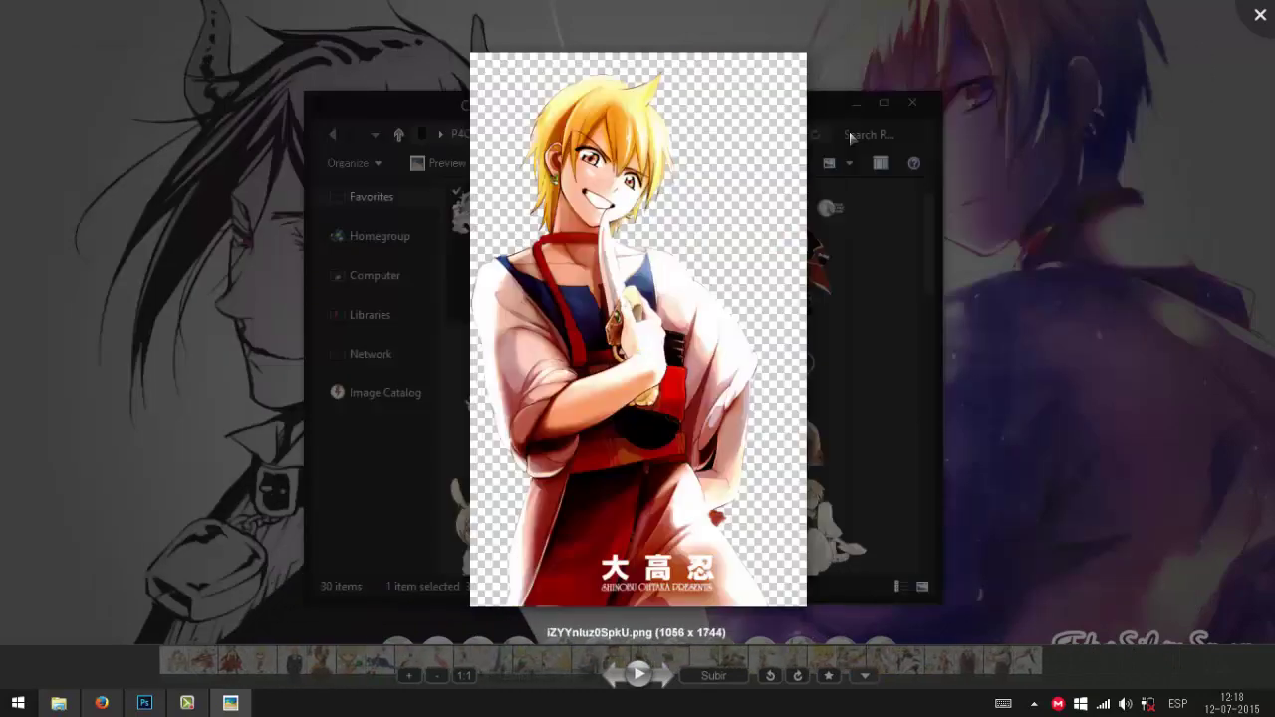
key("Right")
key("Right")
key("Right")
key("Right")
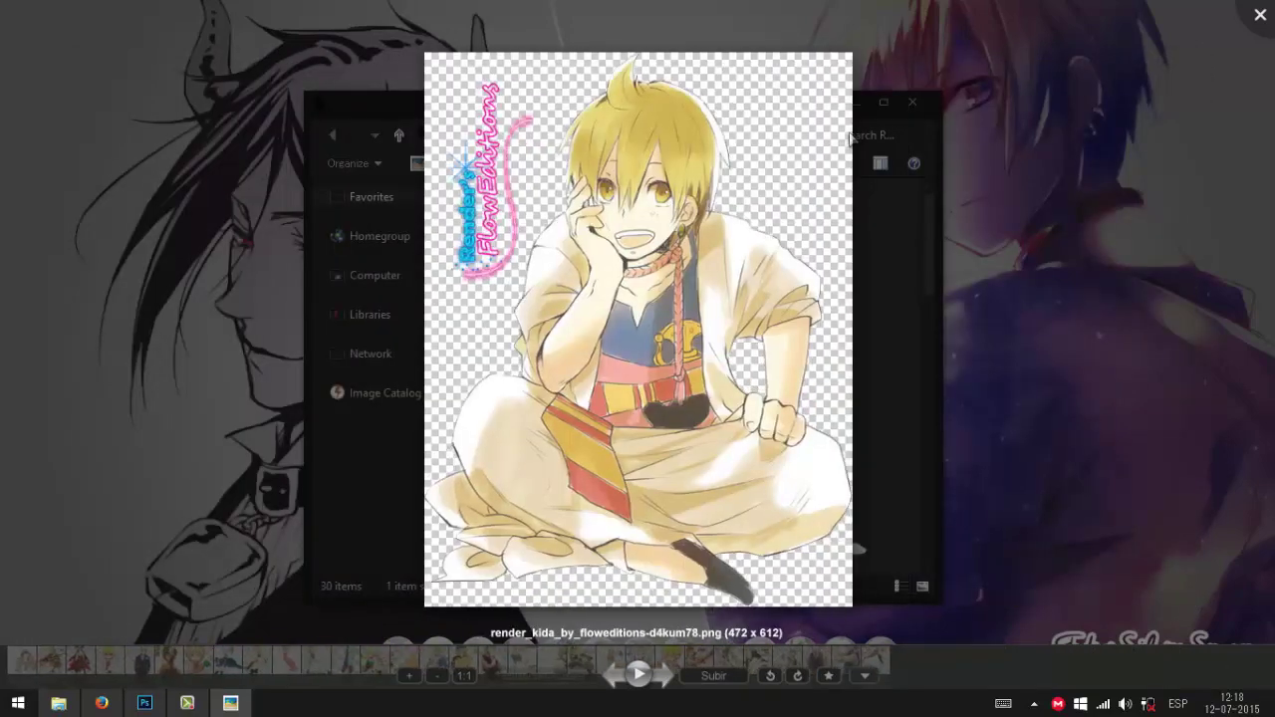
key("Right")
key("Right")
key("Right")
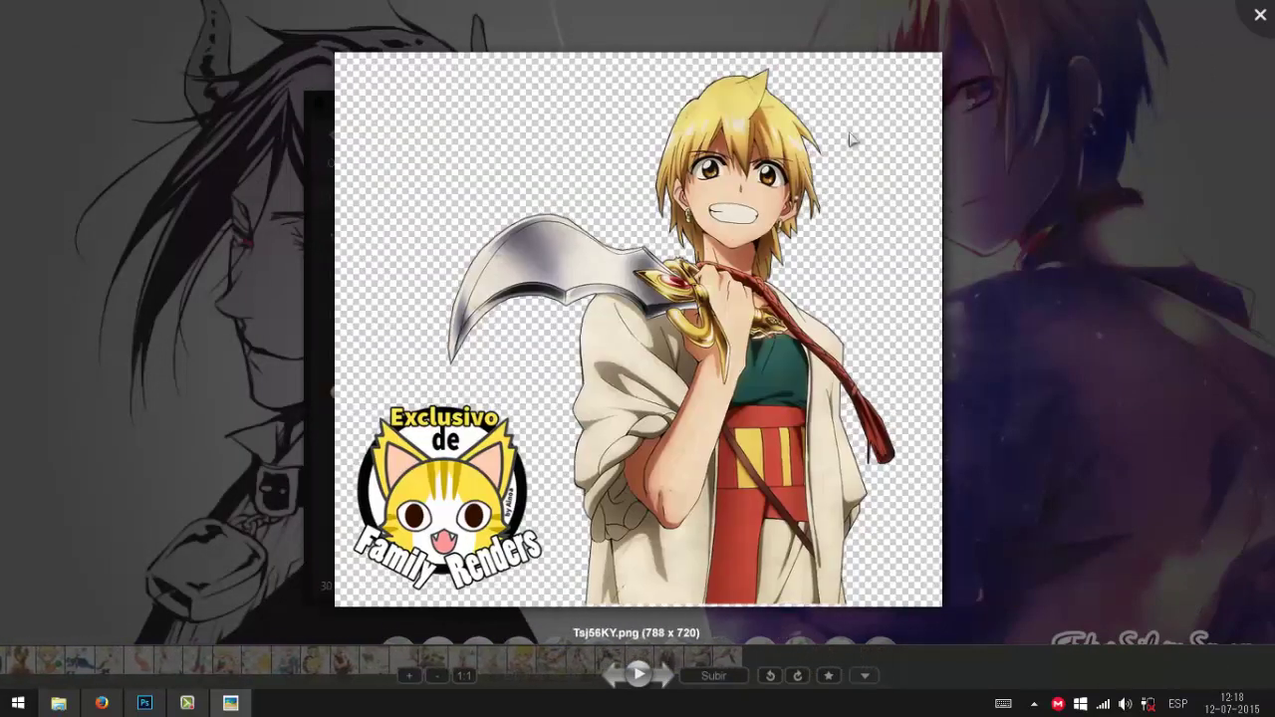
left_click(1245, 20)
left_click(497, 140)
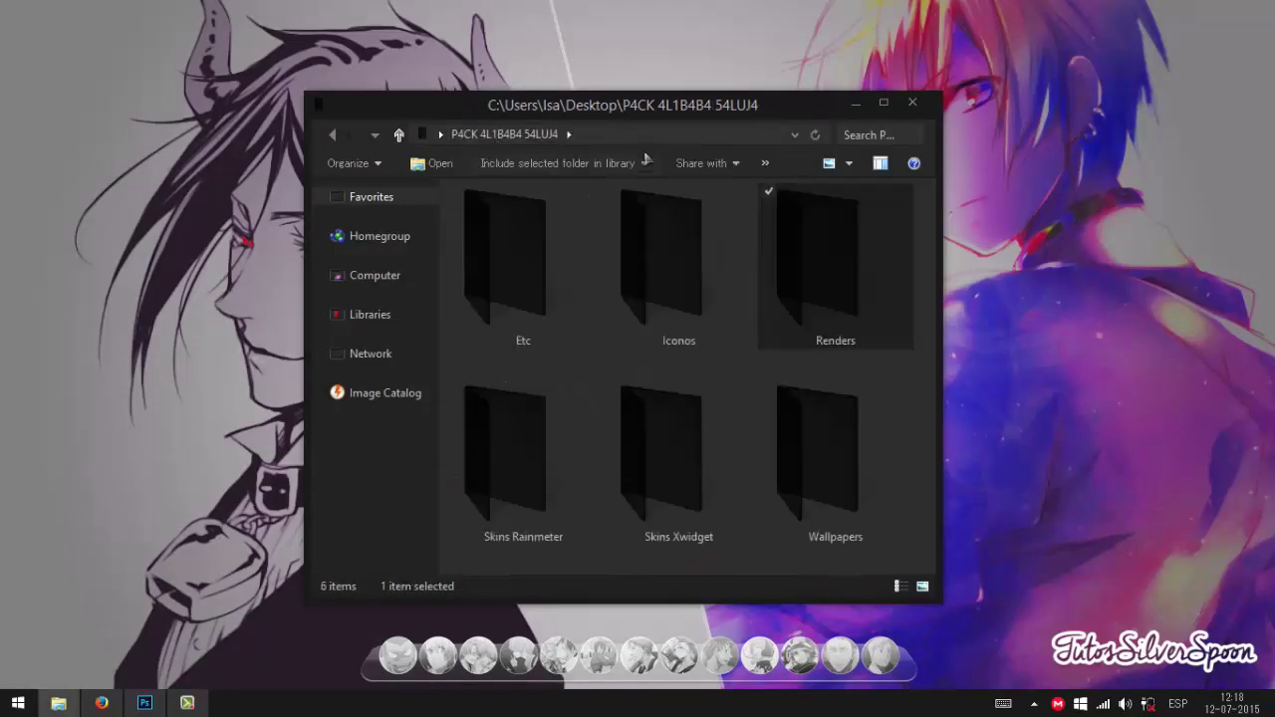
View the Previa image in the Skins Rainmeter folder and return to the main pack folder
double_click(519, 450)
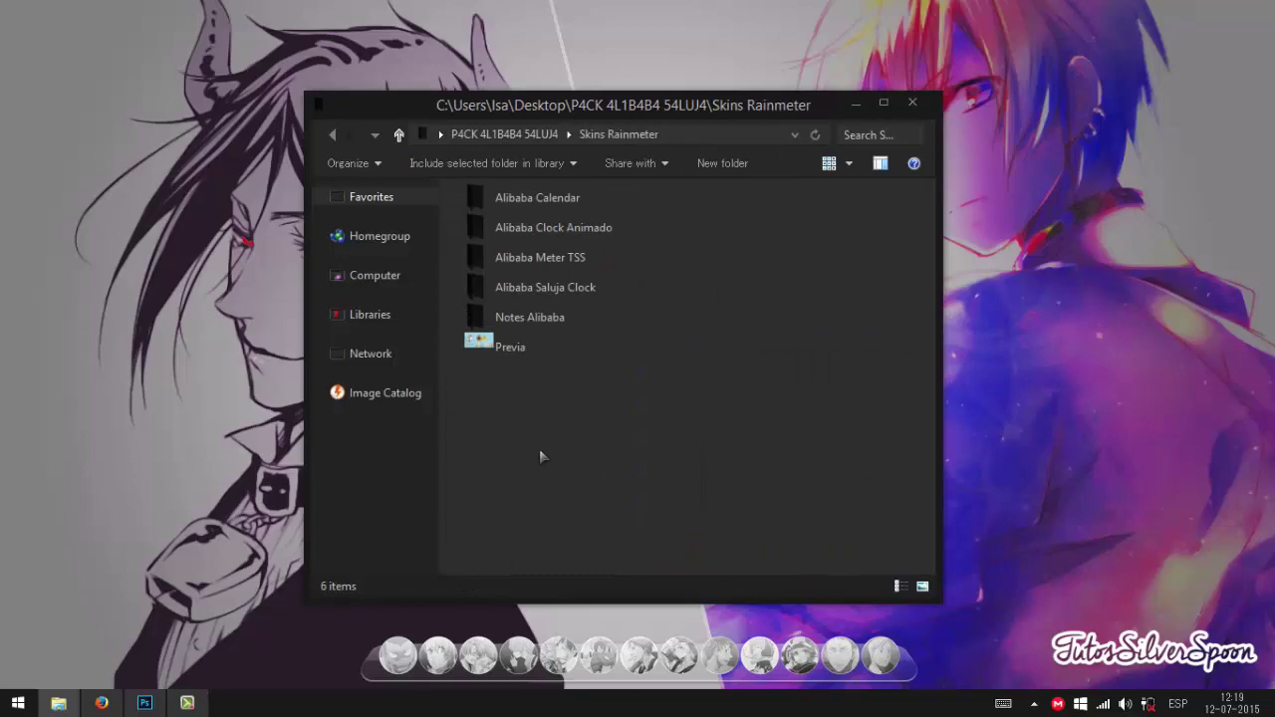
double_click(506, 348)
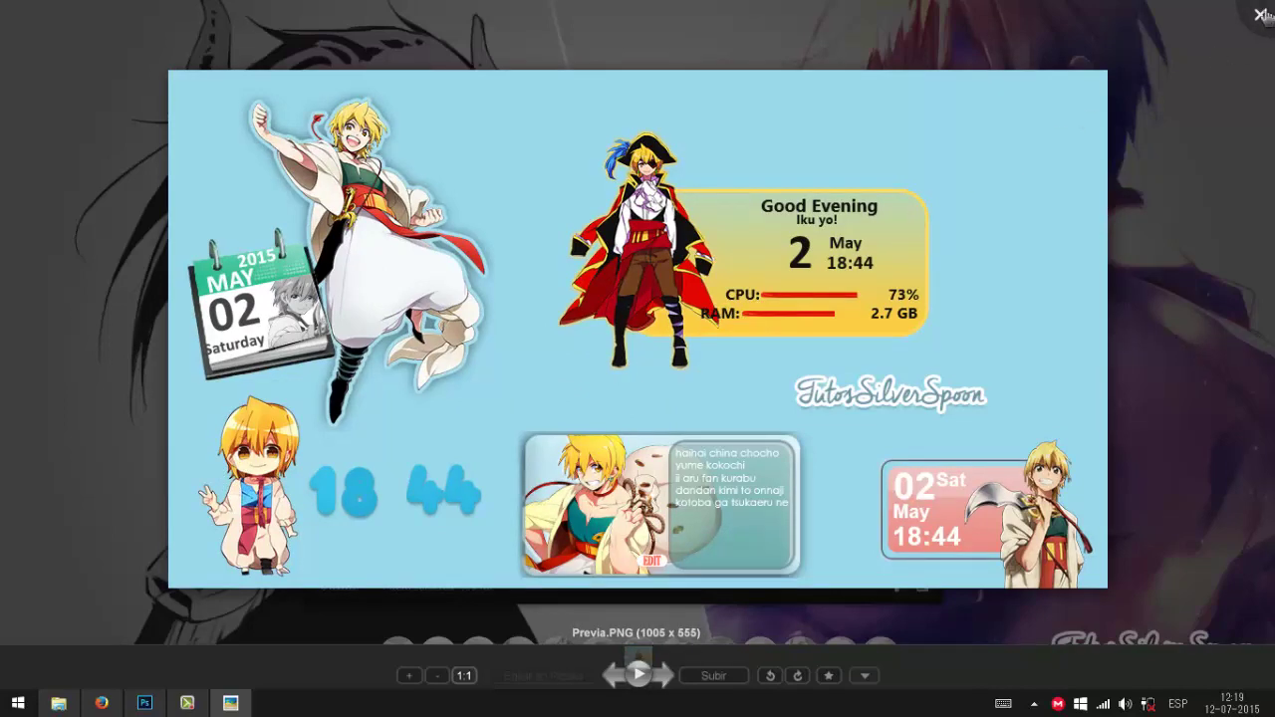
left_click(1258, 15)
left_click(504, 133)
View the Previa image in the Skins Xwidget folder, close it, and select the Alibaba_Cpu&Ram_TSS file
left_click(703, 446)
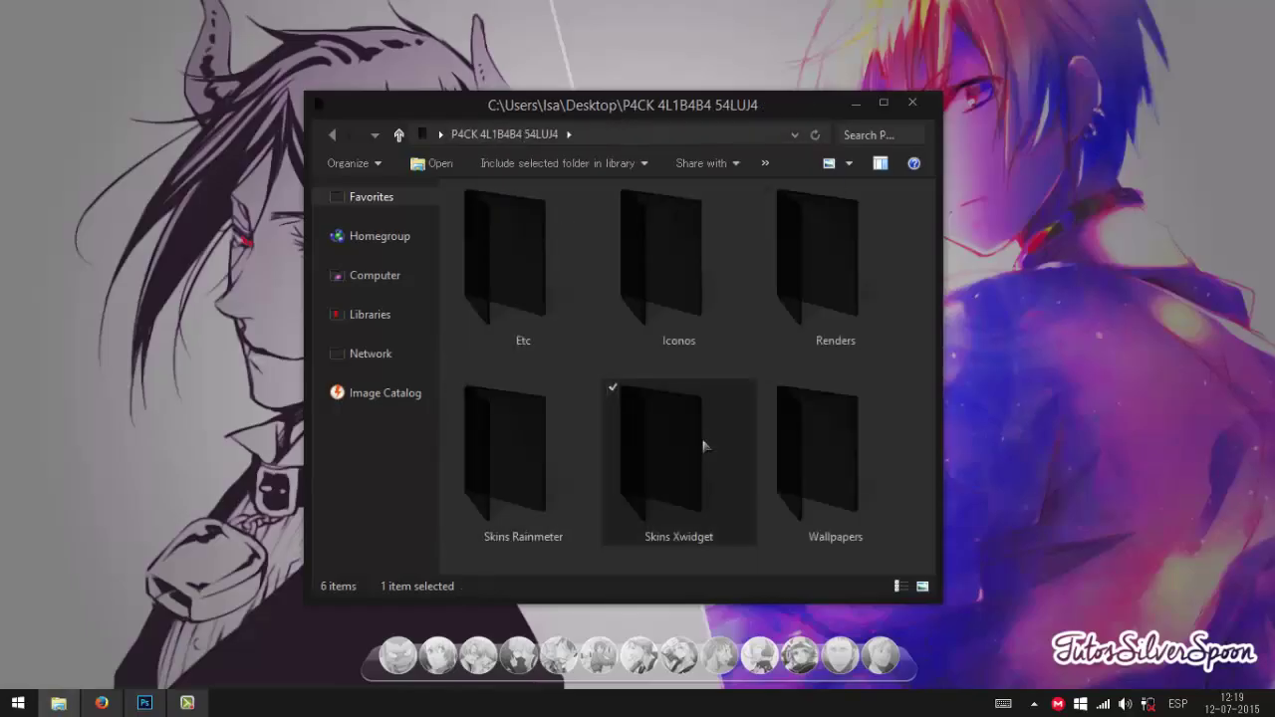
double_click(703, 446)
double_click(498, 345)
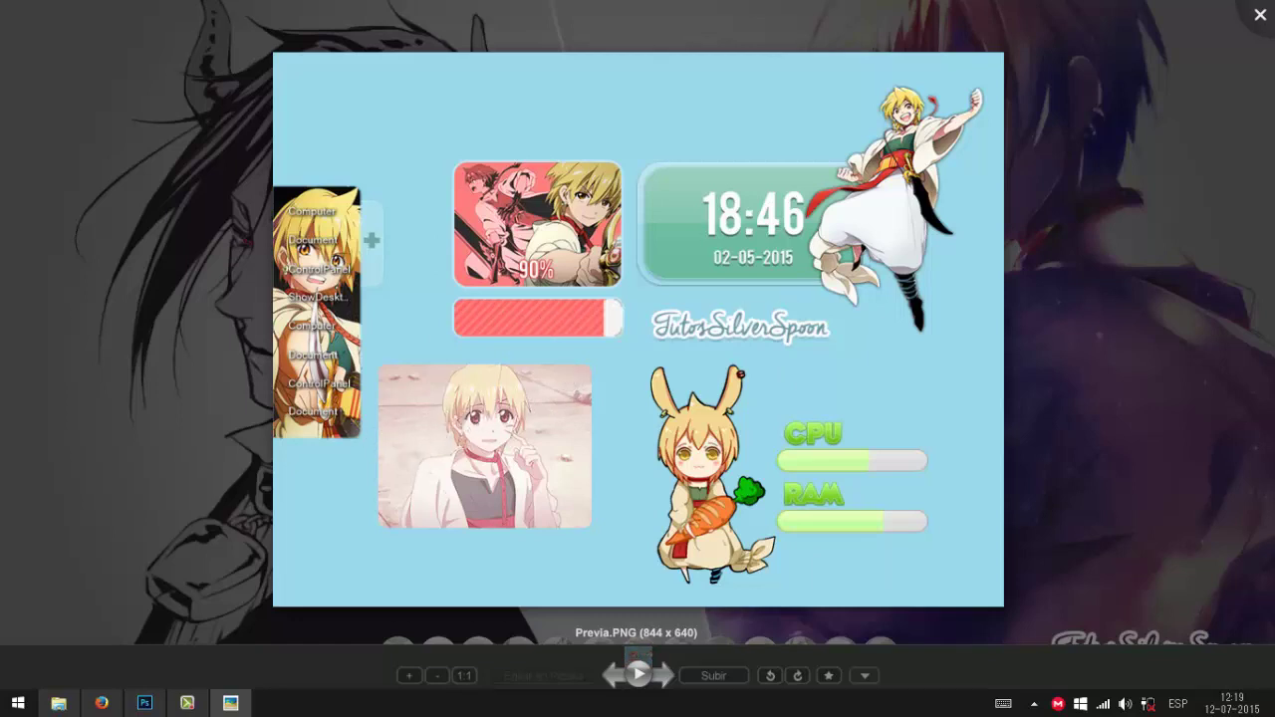
key("Escape")
left_click(746, 420)
left_click(586, 228)
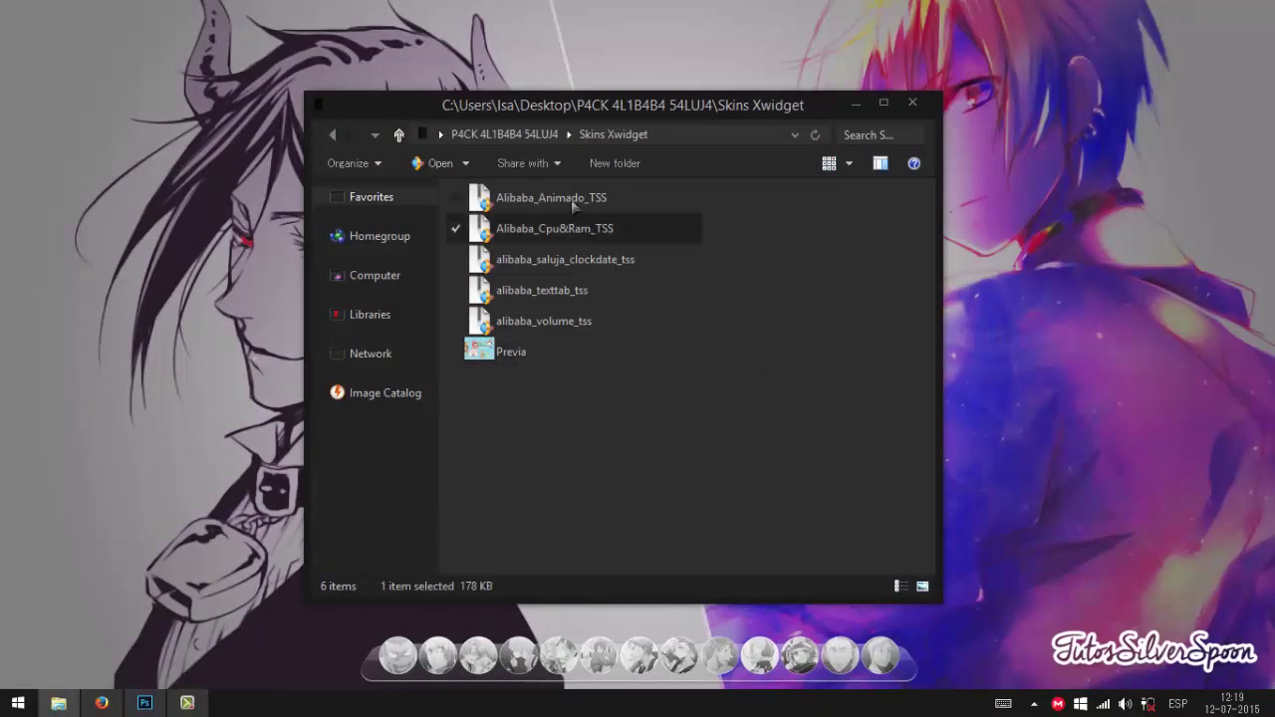
Point out the Xwidget skin files, from Alibaba_Animado_TSS to alibaba_volume_tss, and return to the main pack folder
left_click(576, 205)
left_click(541, 267)
left_click(537, 291)
left_click(533, 323)
left_click(541, 263)
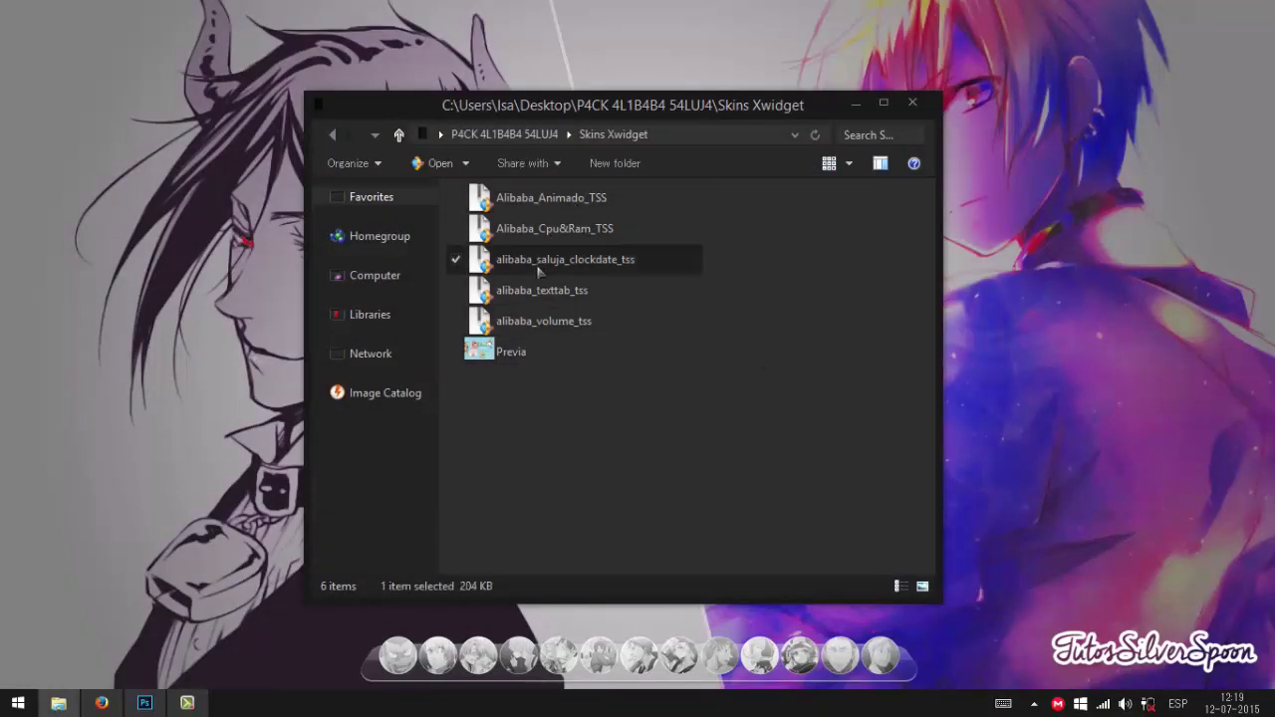
left_click(541, 202)
left_click(504, 137)
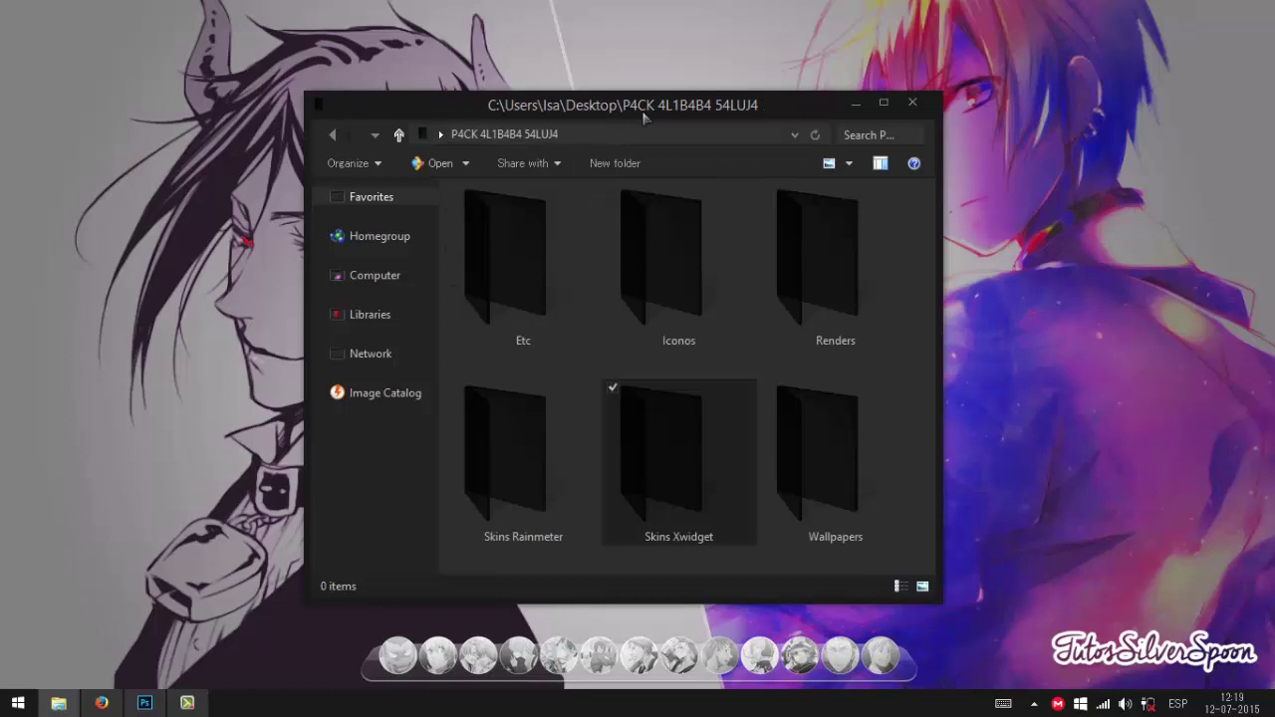
Open the Wallpapers folder, view its images as a slide show, and close the folder window
double_click(820, 456)
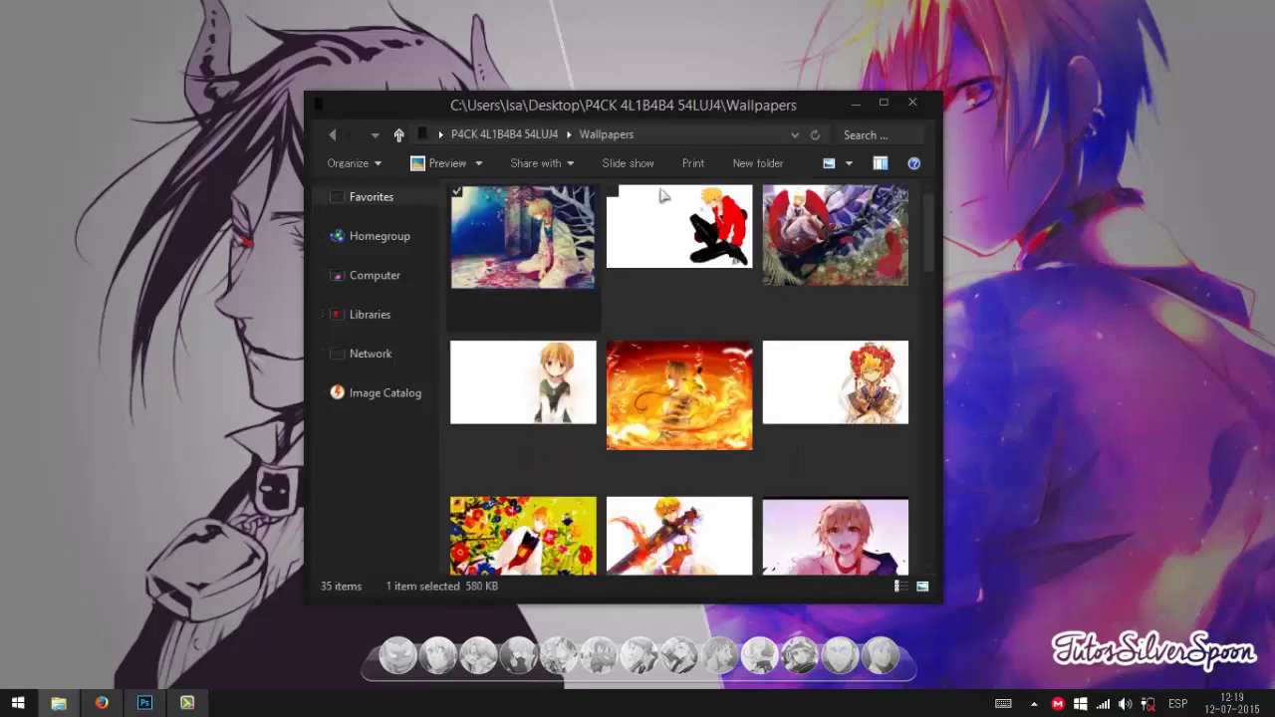
left_click(633, 164)
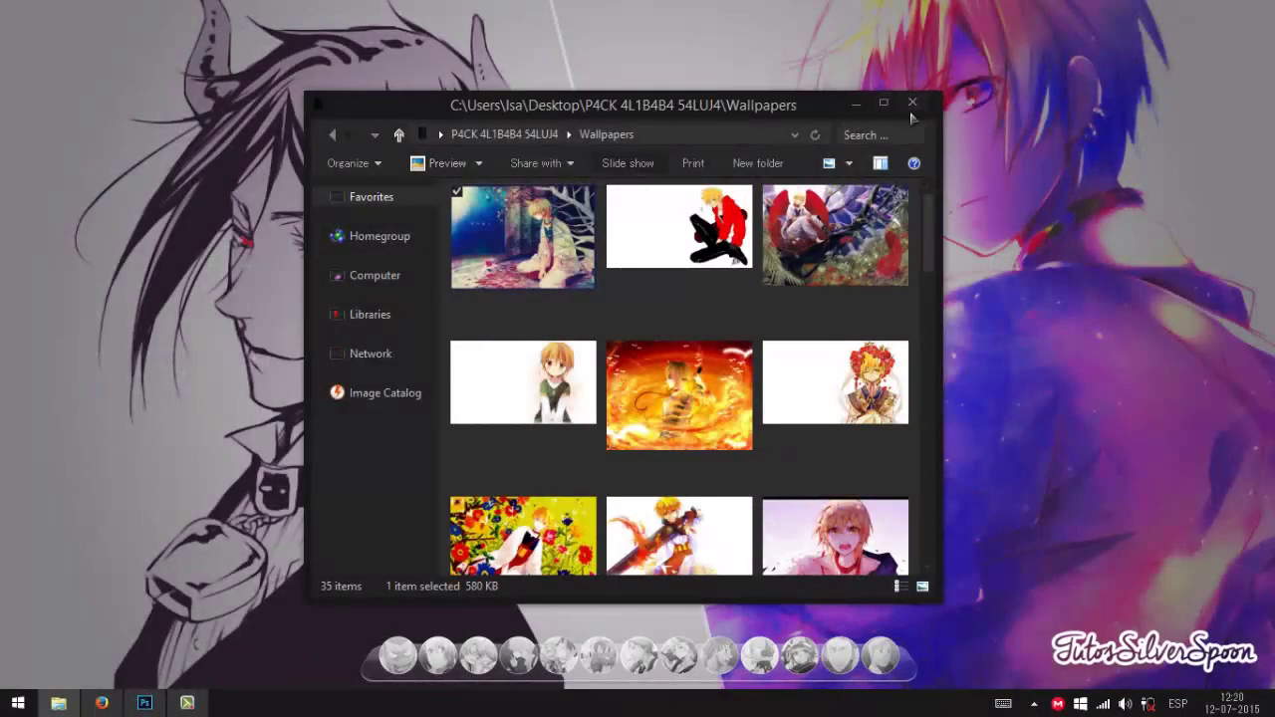
left_click(912, 105)
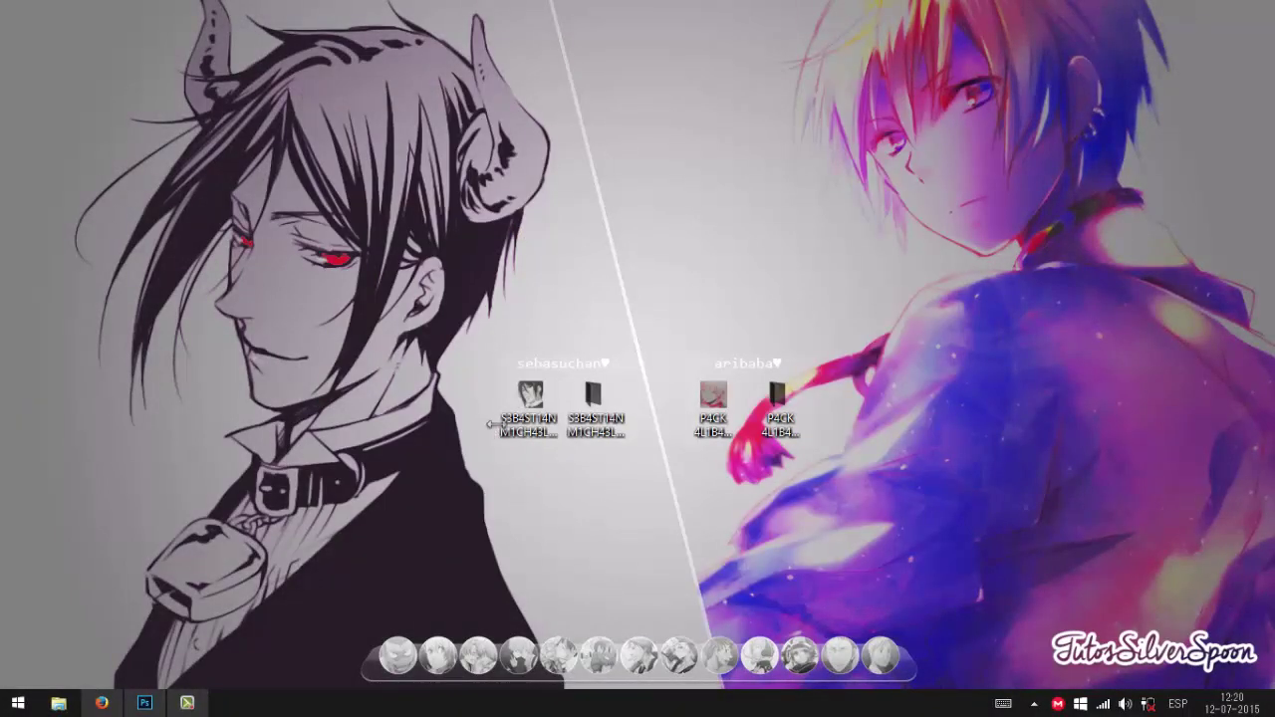
Start extracting the S3B4ST14N M1CH43L15 P4CK executable to the desktop and cancel at the password request
left_click(534, 424)
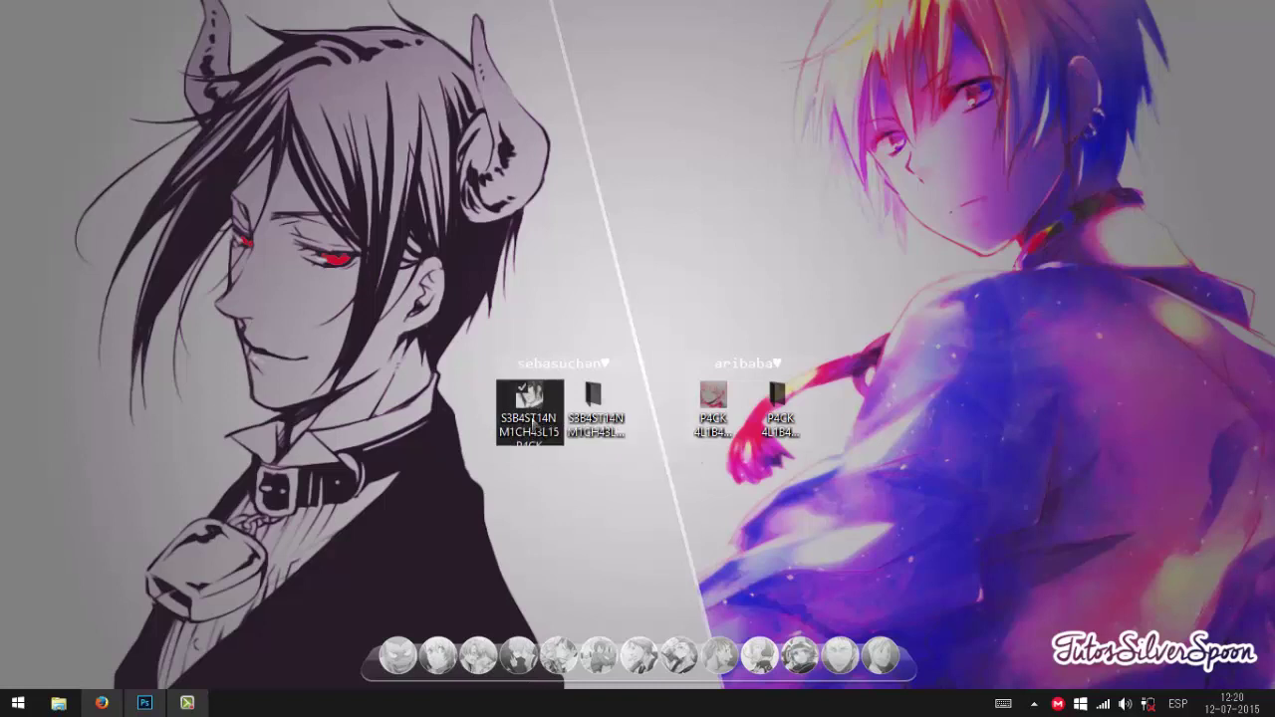
double_click(530, 424)
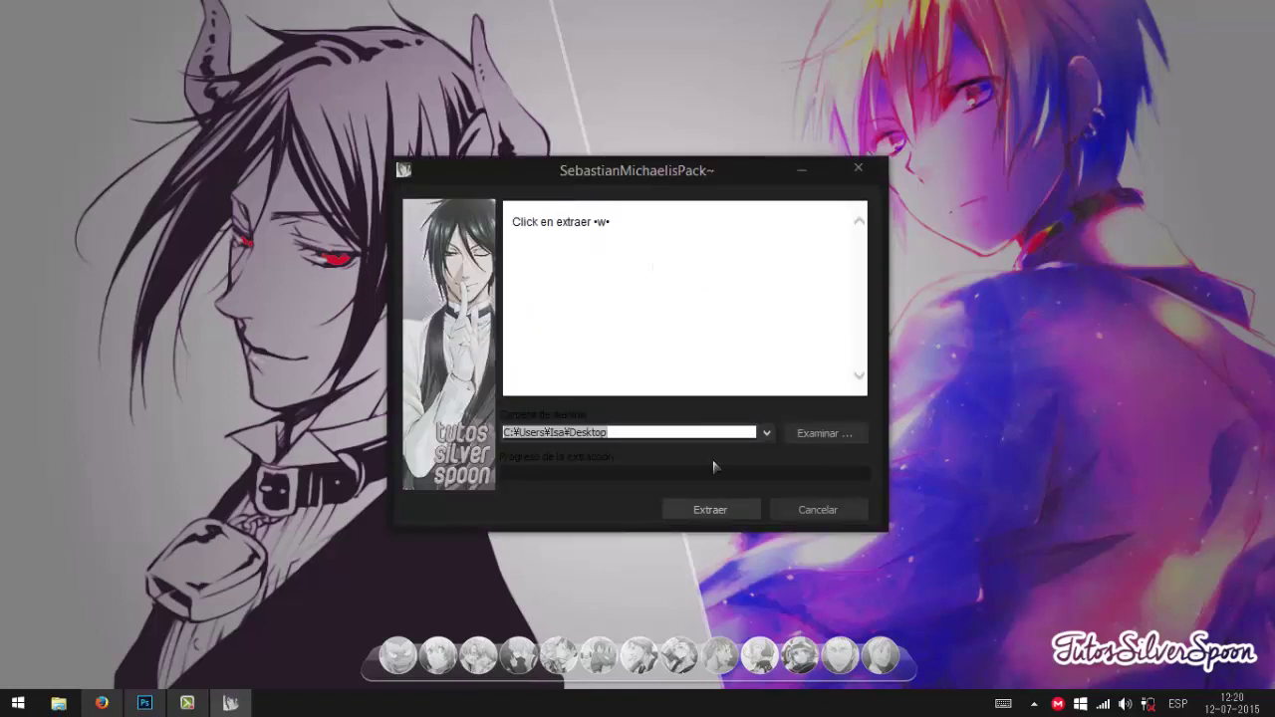
left_click(719, 509)
left_click_drag(663, 302, 655, 286)
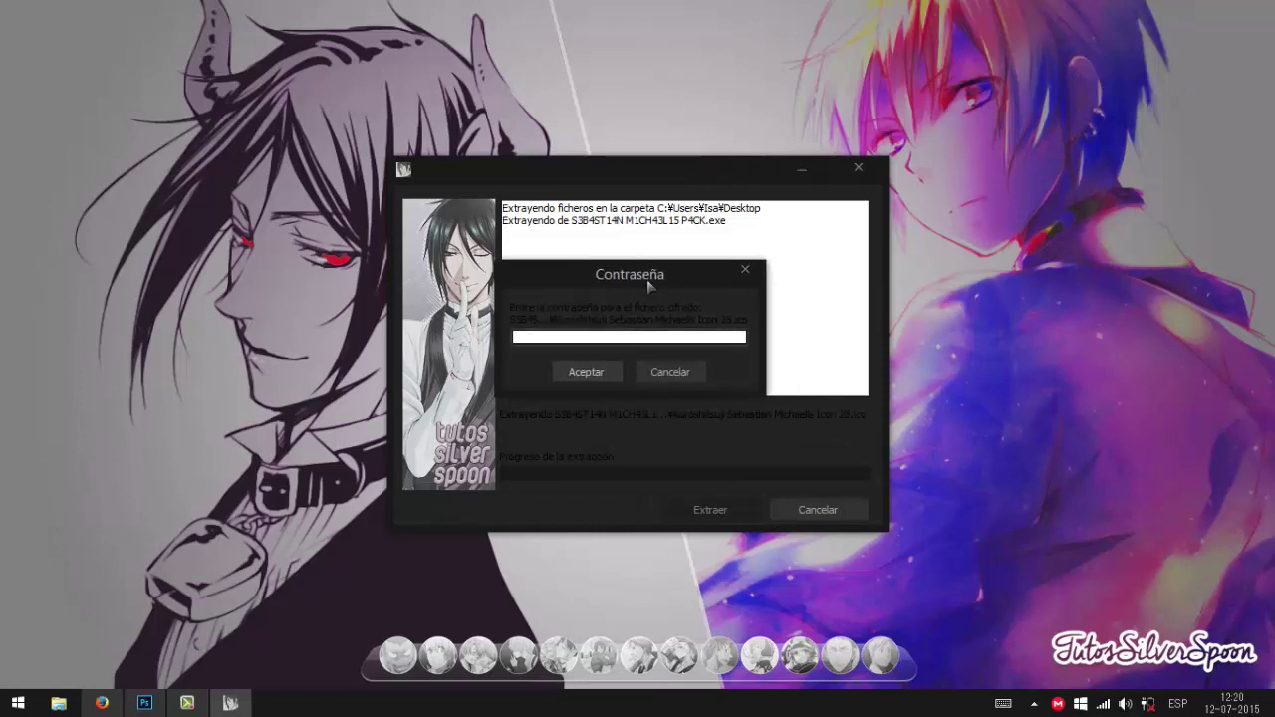
left_click(695, 370)
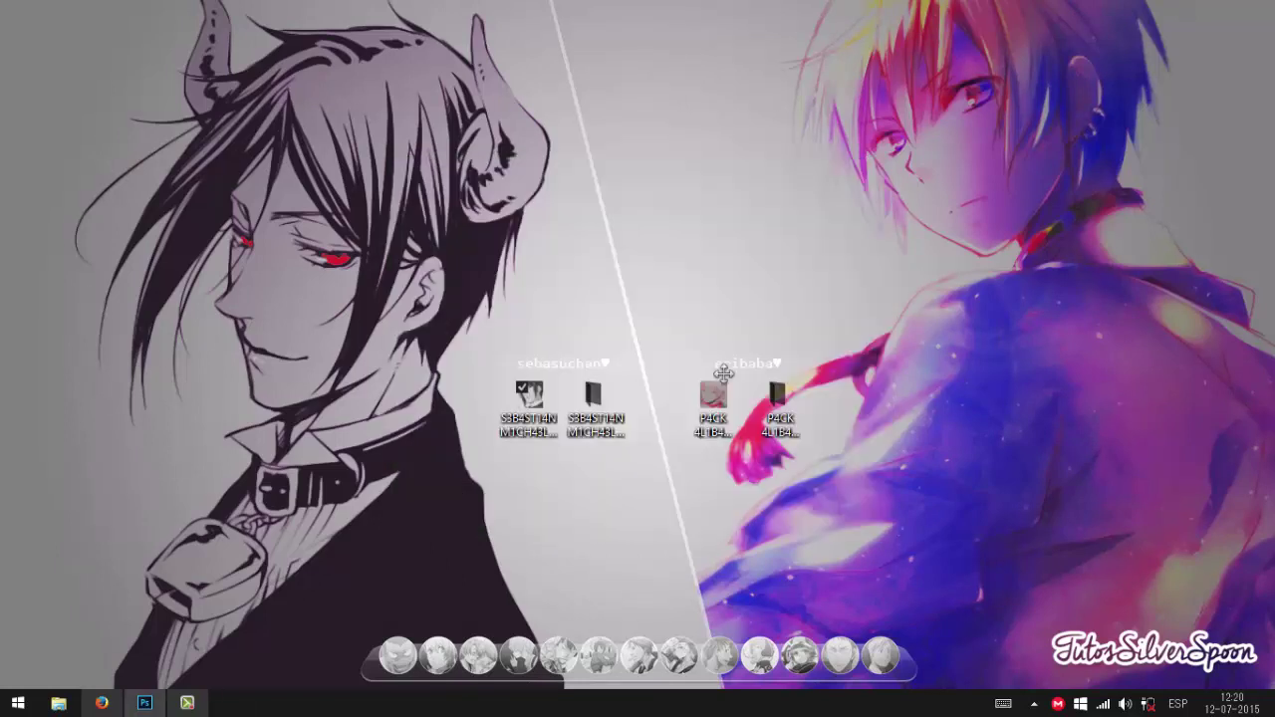
Open the Iconos folder of the extracted S3B4ST14N M1CH43L15 P4CK and display its contents as large icons
double_click(611, 414)
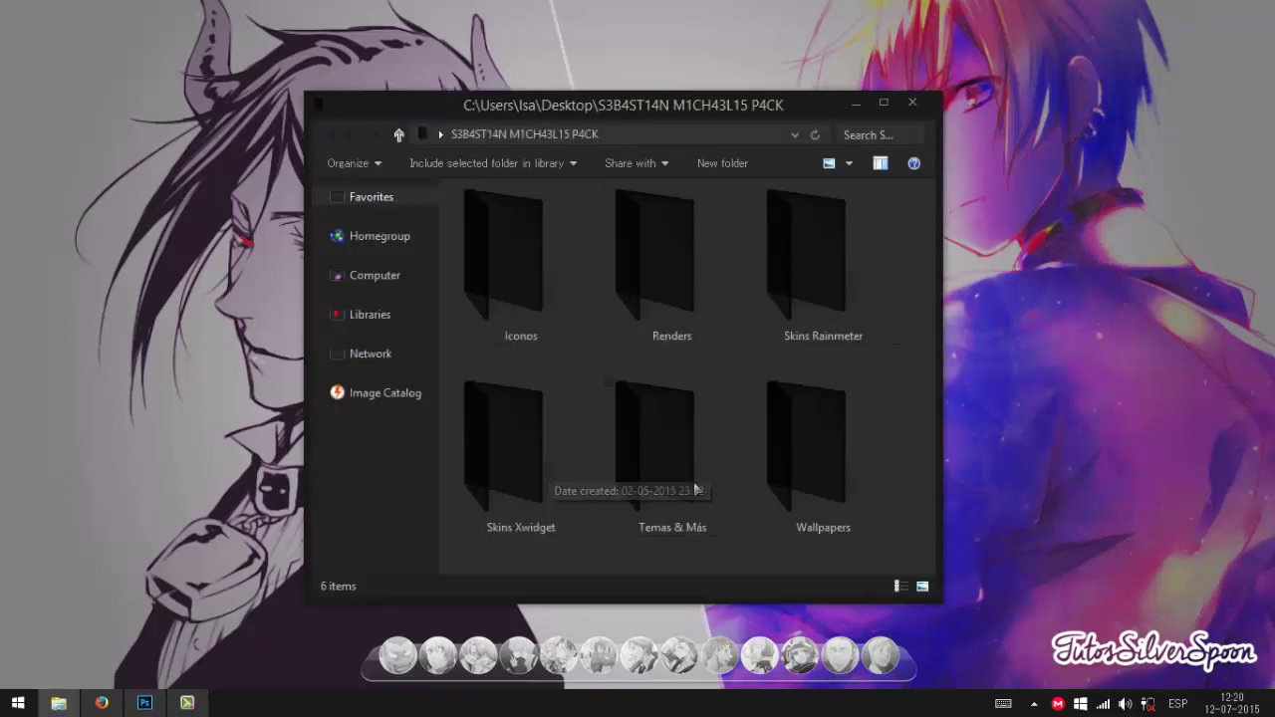
double_click(529, 280)
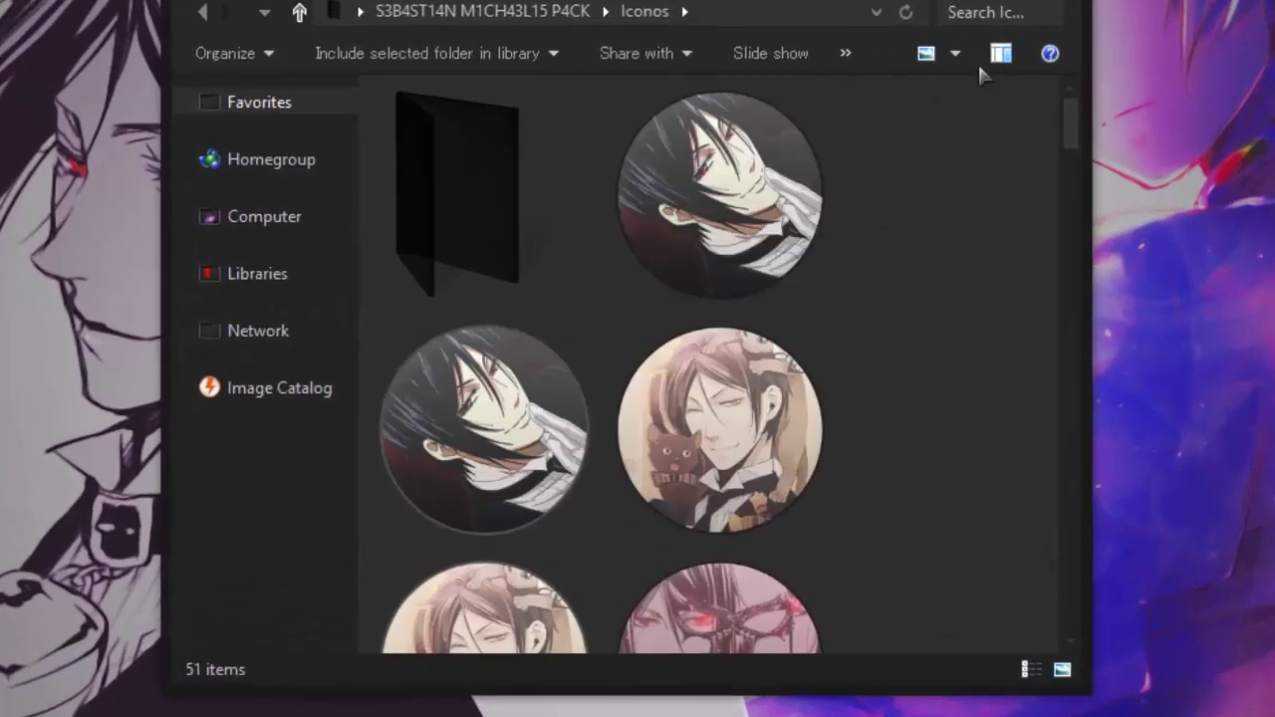
left_click(849, 163)
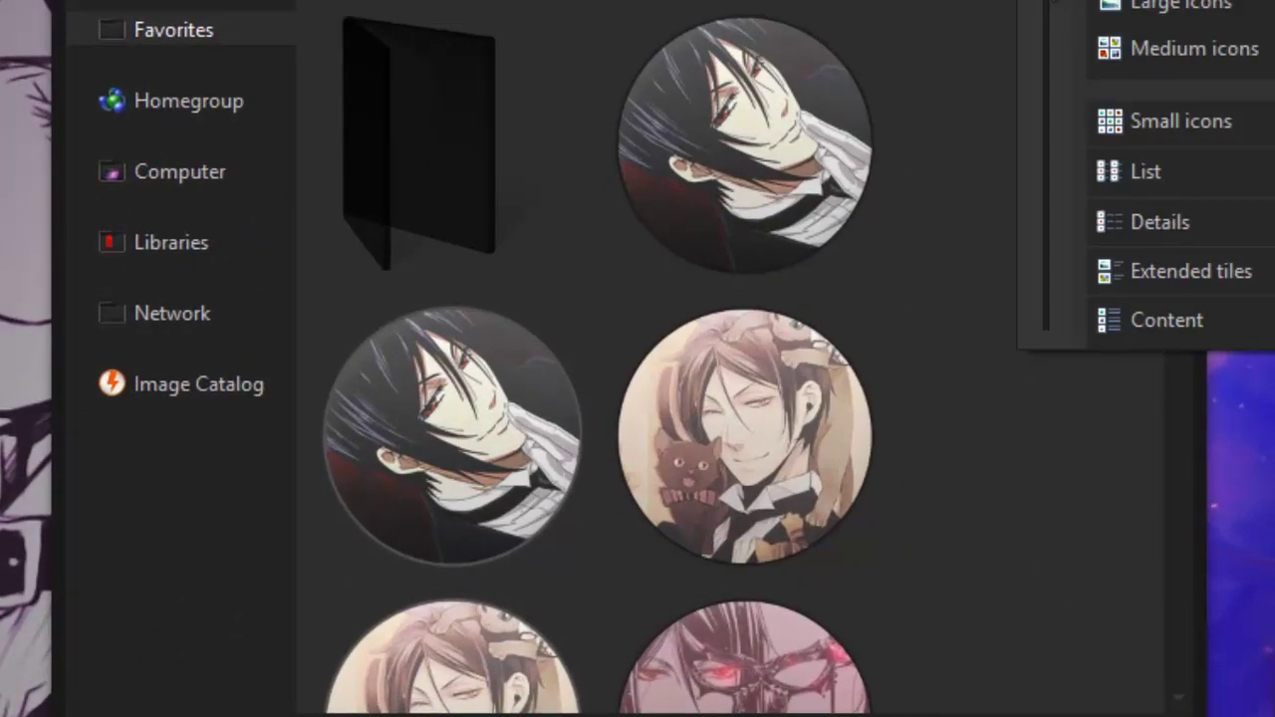
left_click(1181, 4)
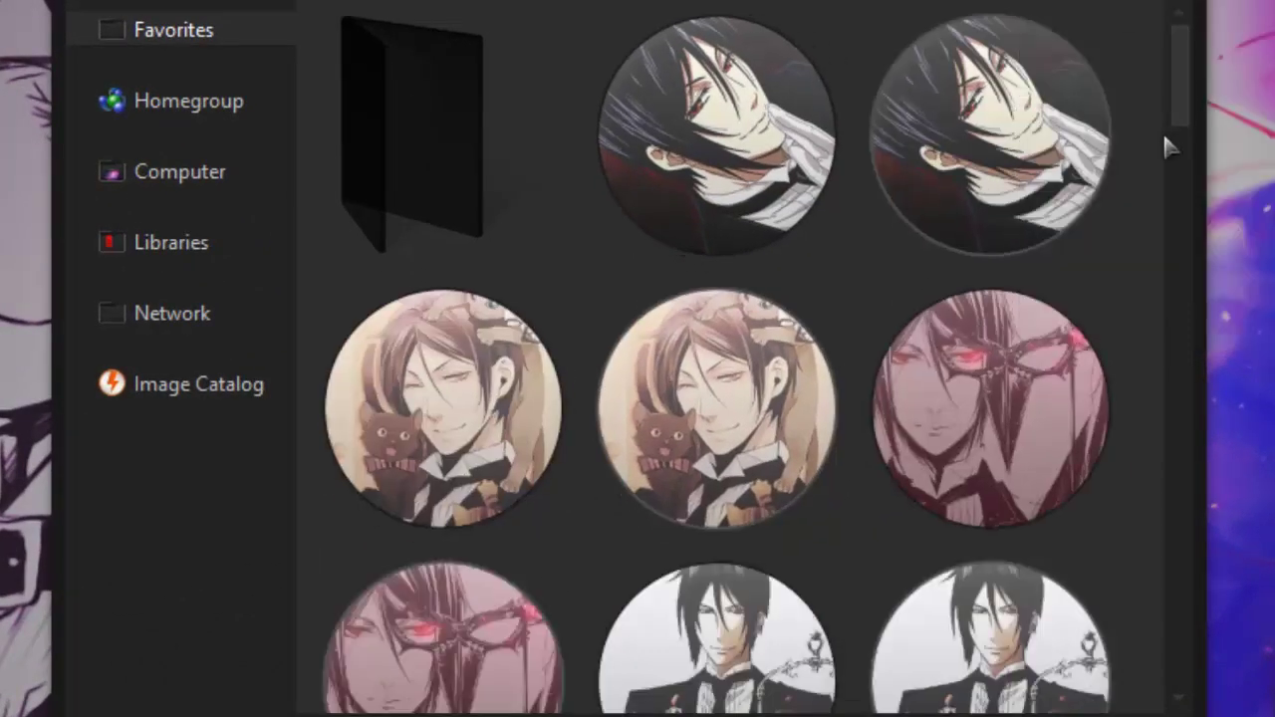
Look through all the icons in the Iconos folder and return to the start of the list
scroll(1165, 149, "down", 15)
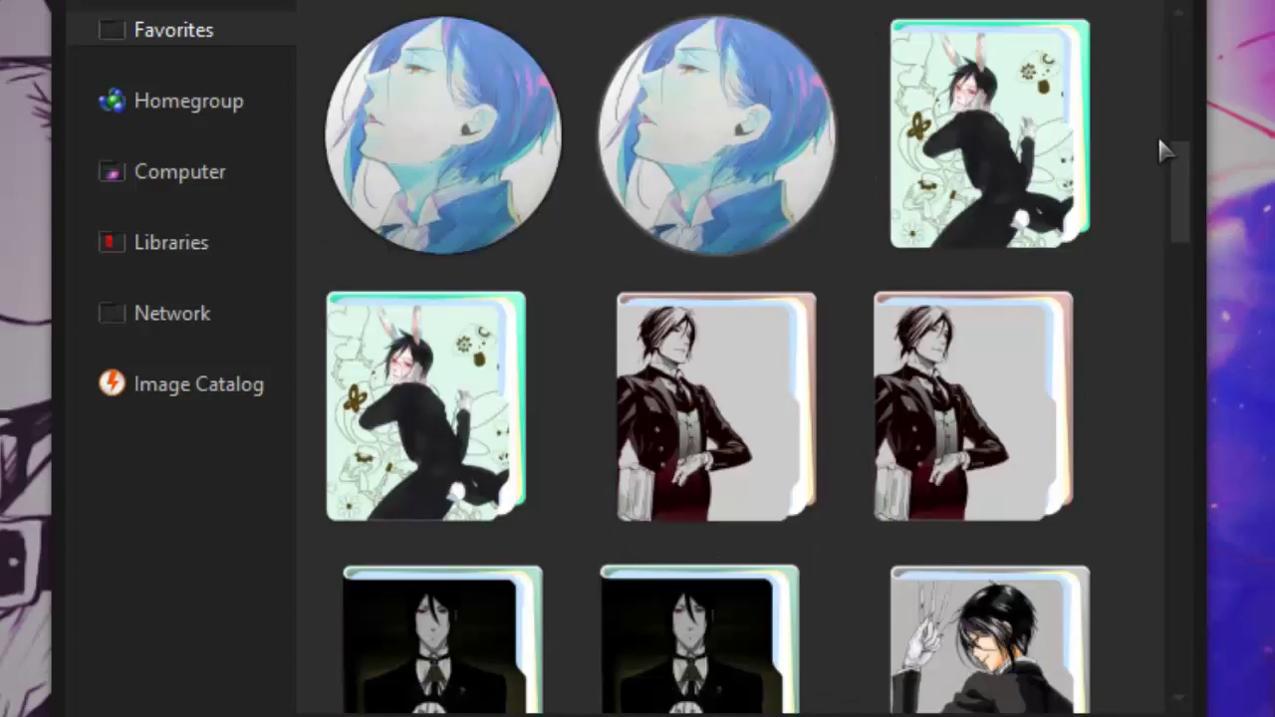
scroll(1165, 149, "down", 4)
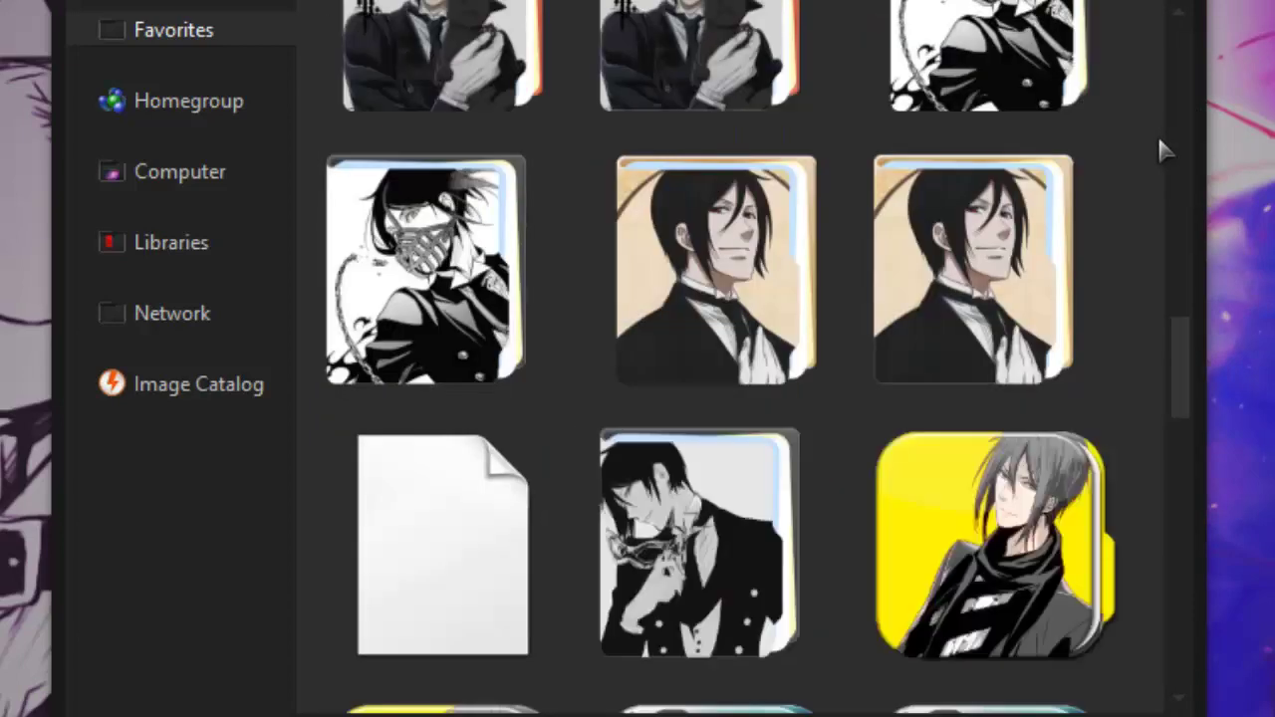
scroll(1164, 152, "down", 10)
scroll(1164, 151, "down", 10)
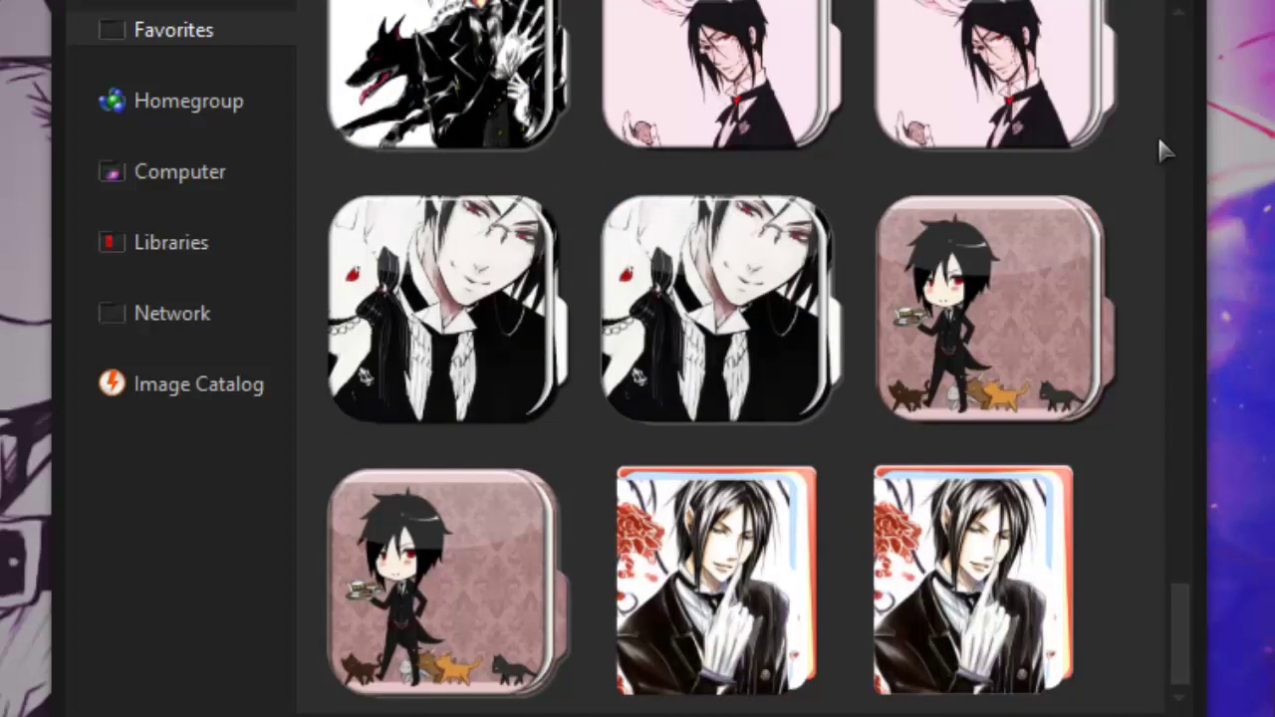
scroll(1164, 151, "up", 15)
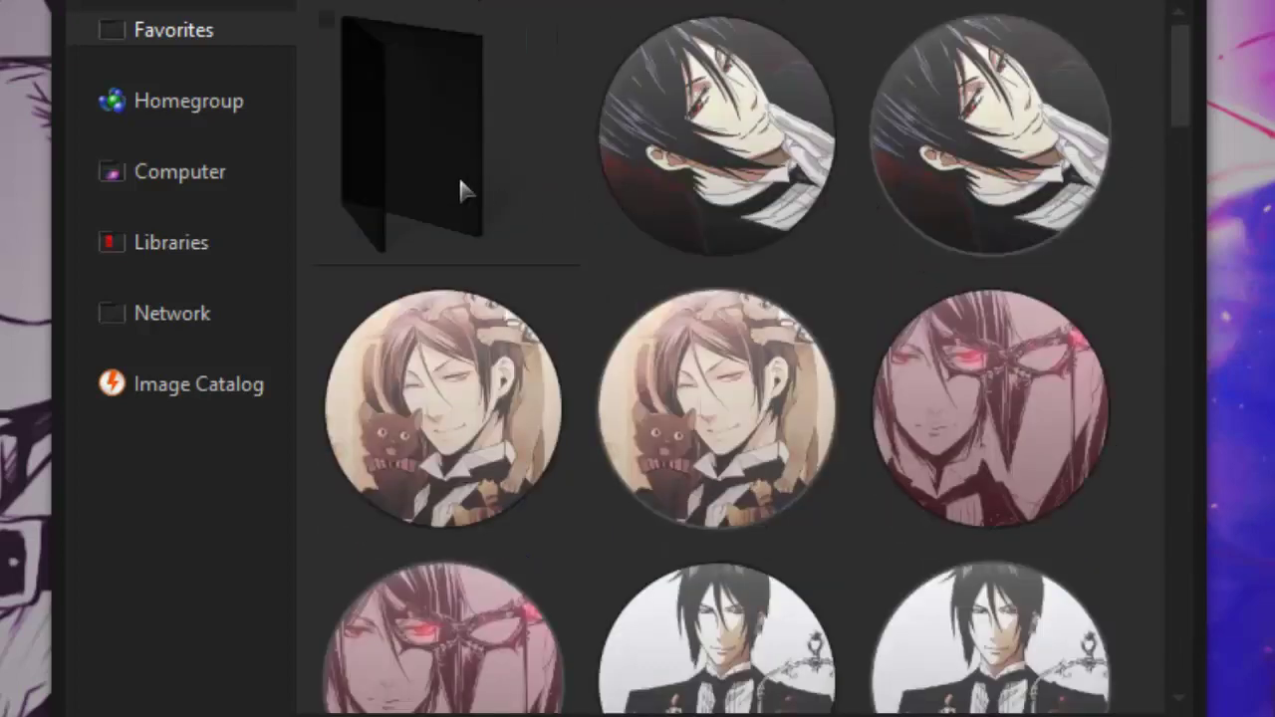
Open the Kuroshitsuji Sebastian Michaelis icon subfolder, view its Previa image from top to bottom, and close the viewer
key("ctrl+shift+5")
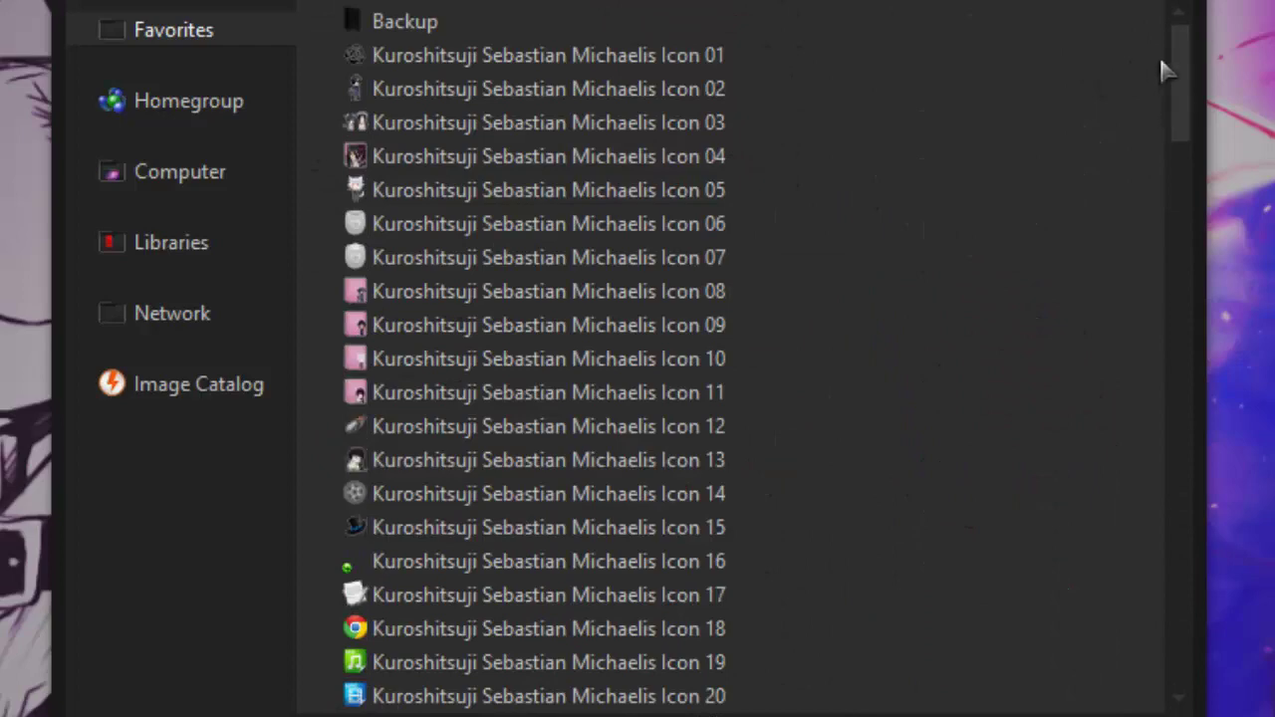
scroll(1166, 70, "down", 20)
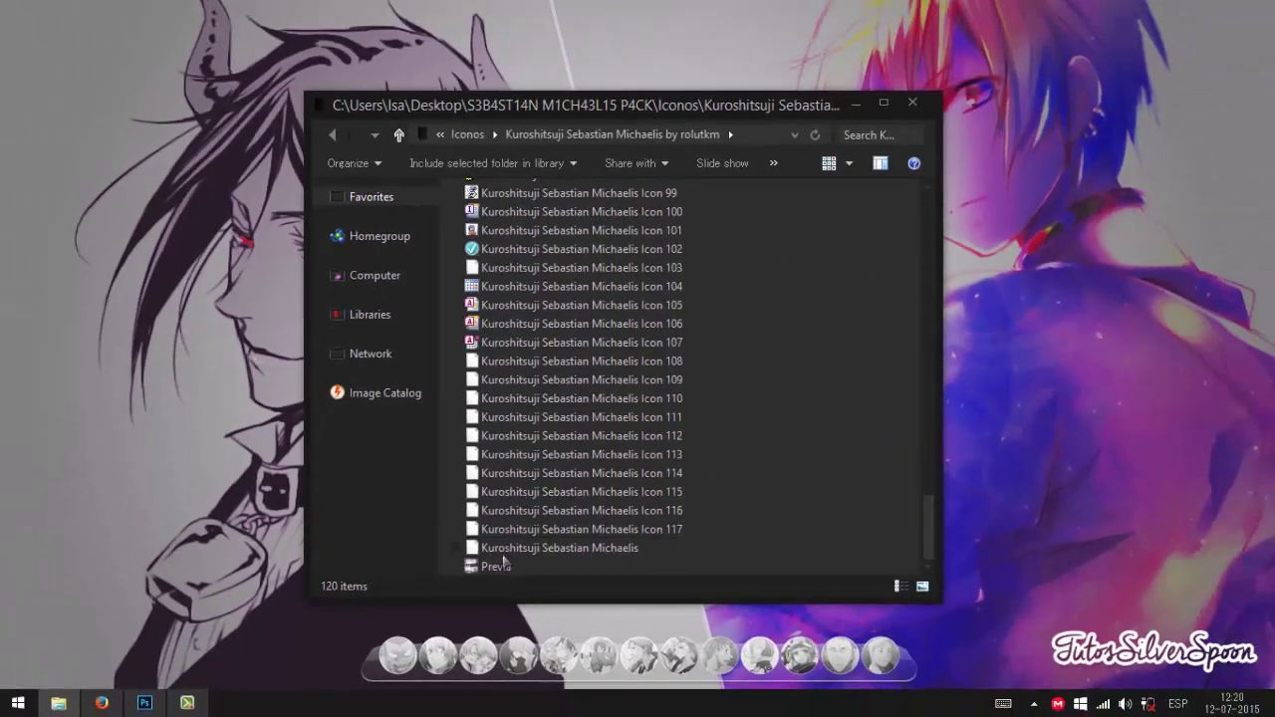
left_click(503, 566)
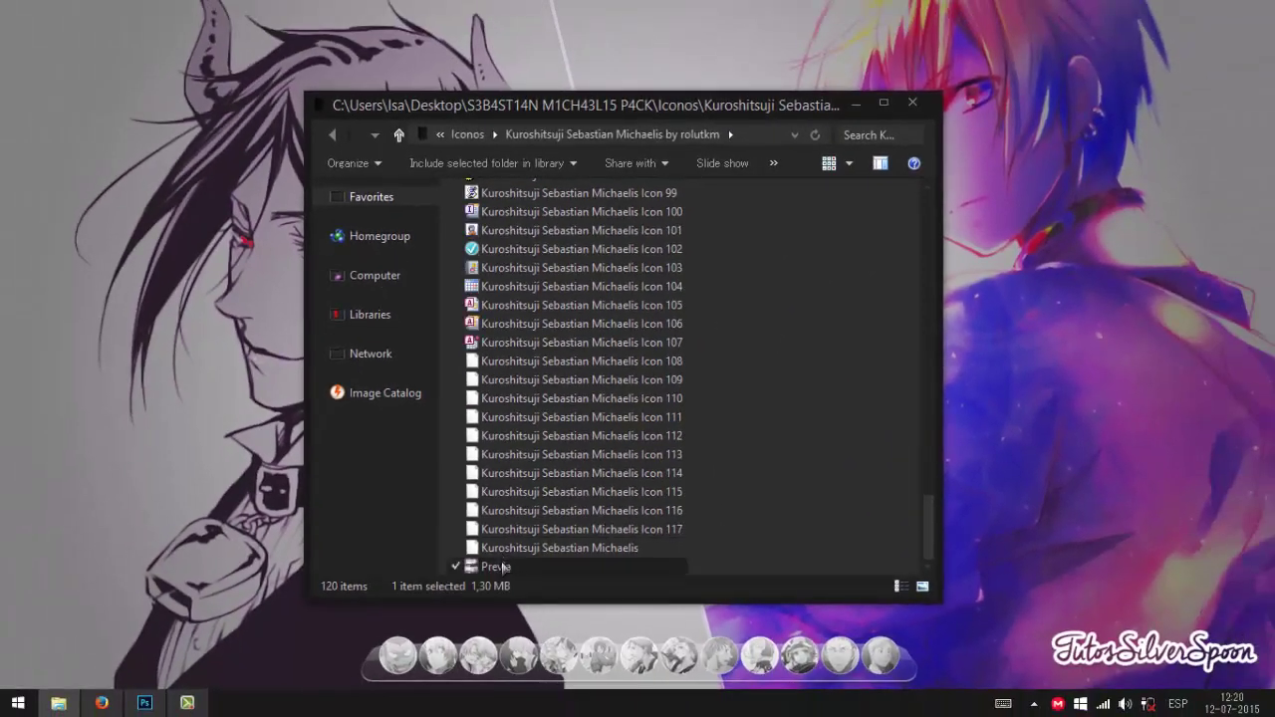
key("Return")
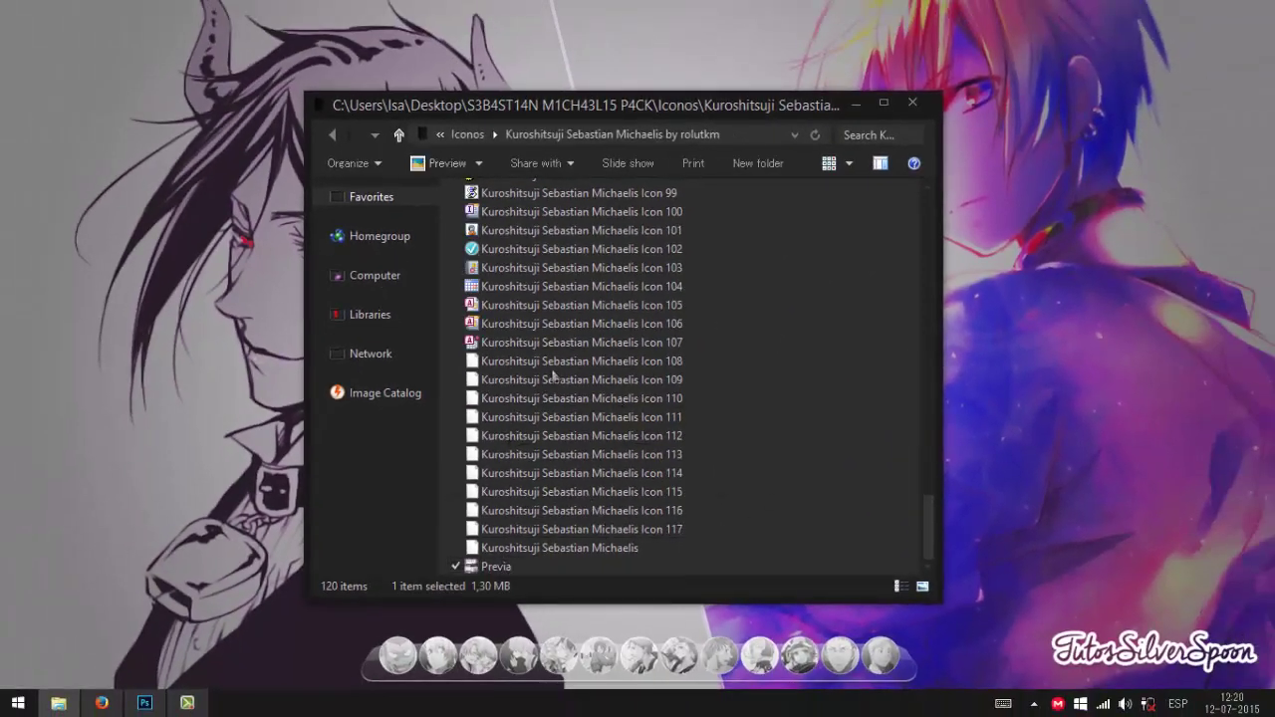
scroll(679, 195, "up", 3)
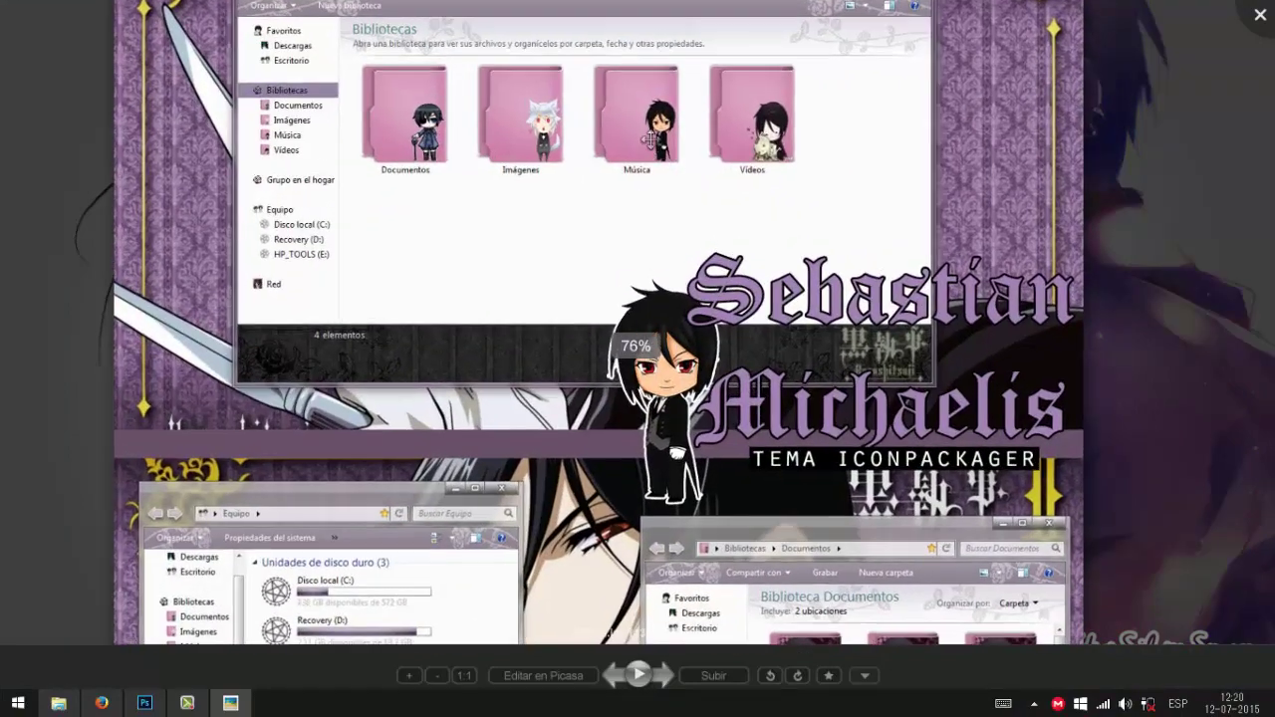
scroll(658, 199, "down", 5)
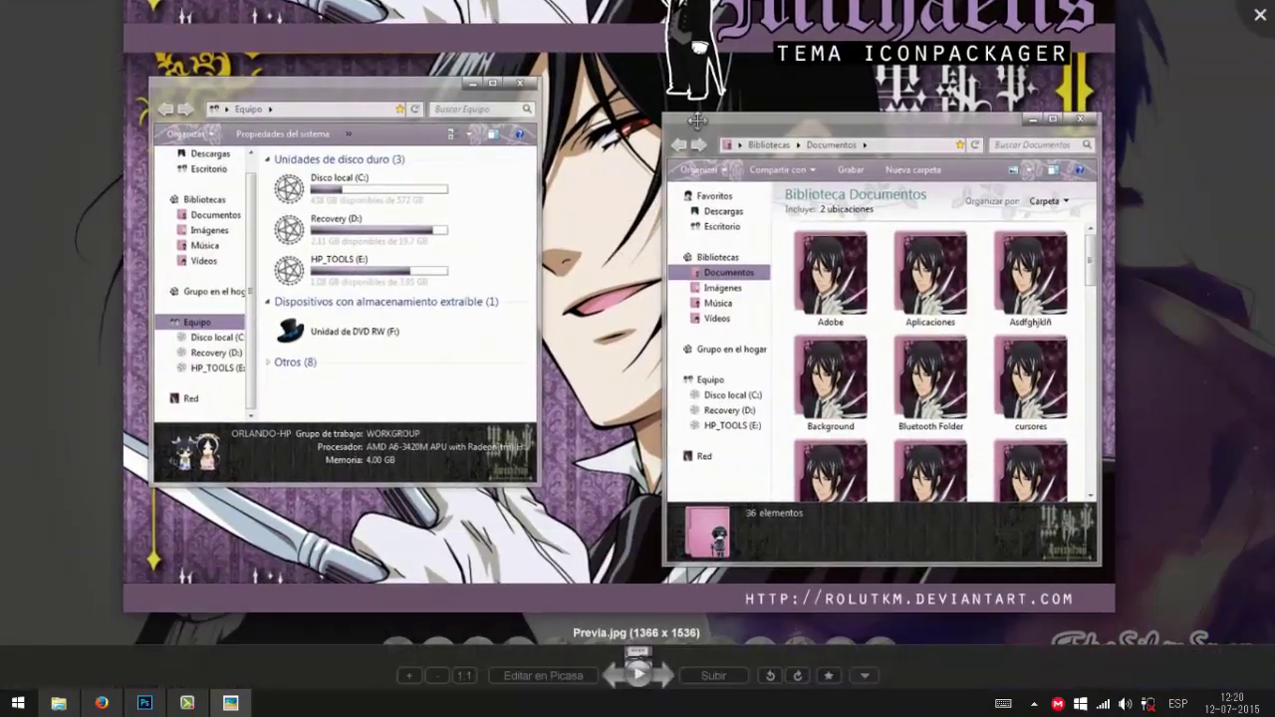
scroll(637, 656, "up", 5)
key("Escape")
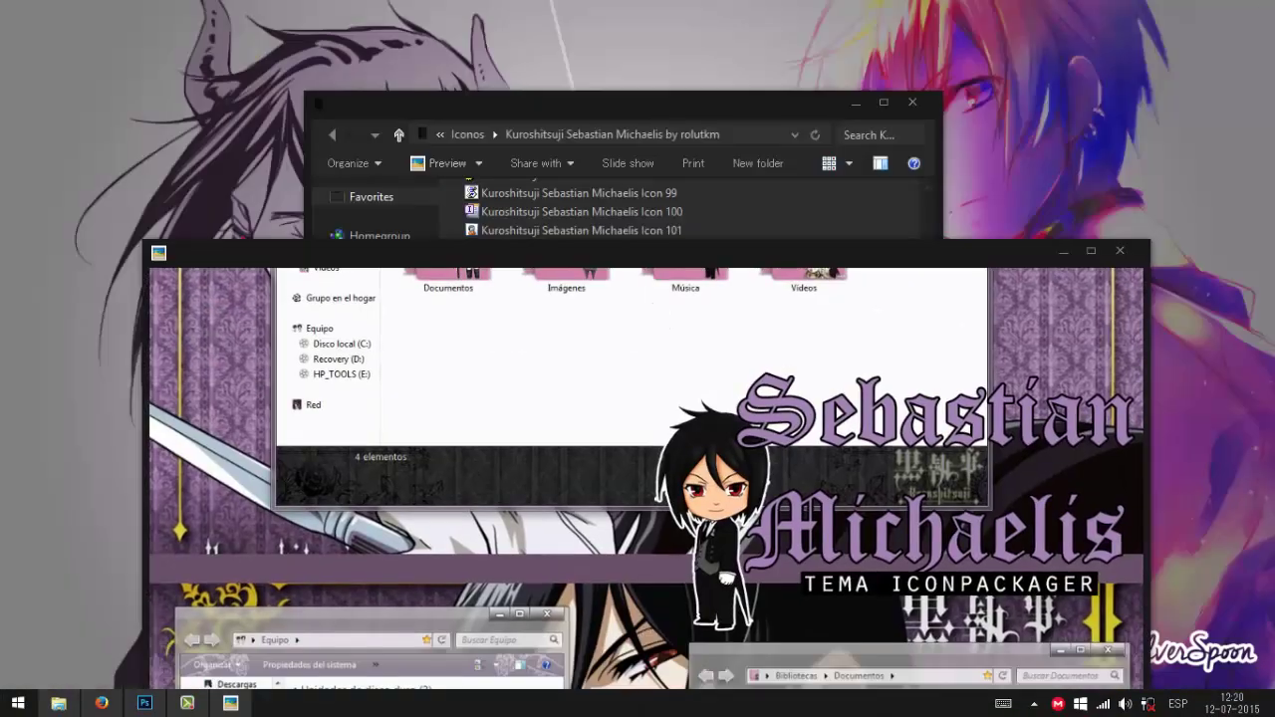
left_click(1120, 251)
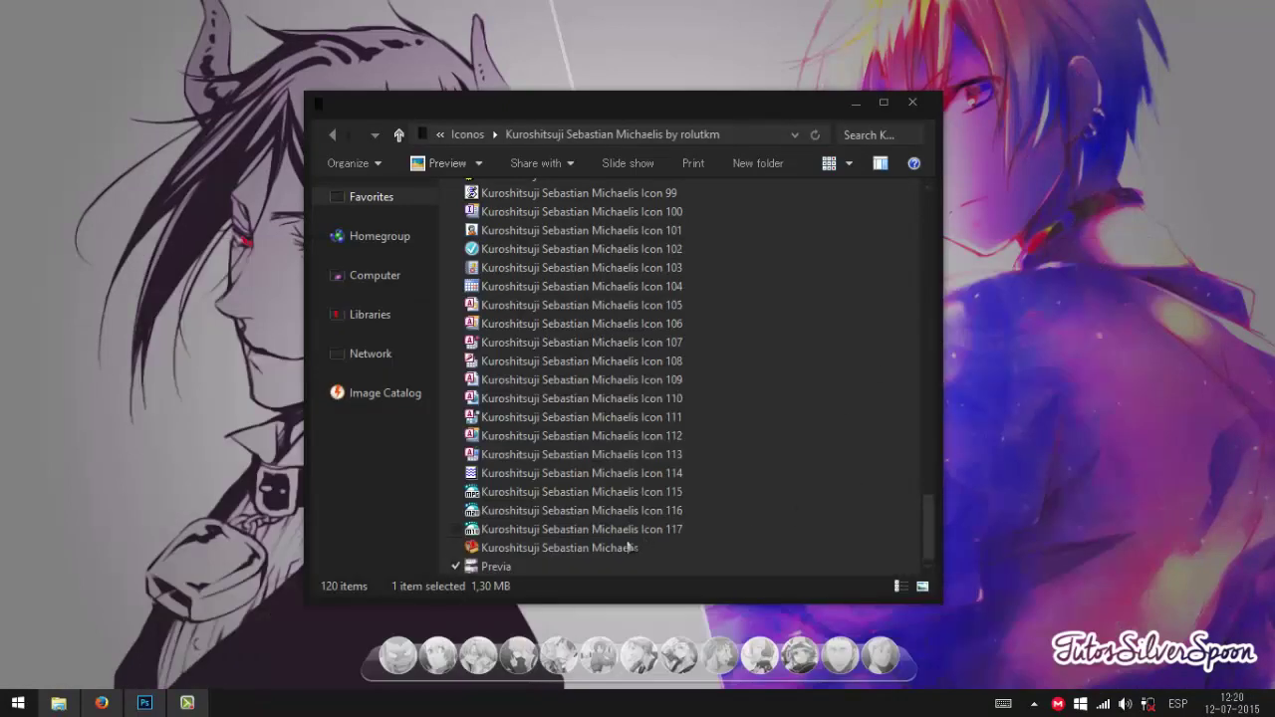
Show the package options available for the Kuroshitsuji Sebastian Michaelis theme file, dismiss them, and return to the main pack folder
left_click(585, 551)
right_click(582, 554)
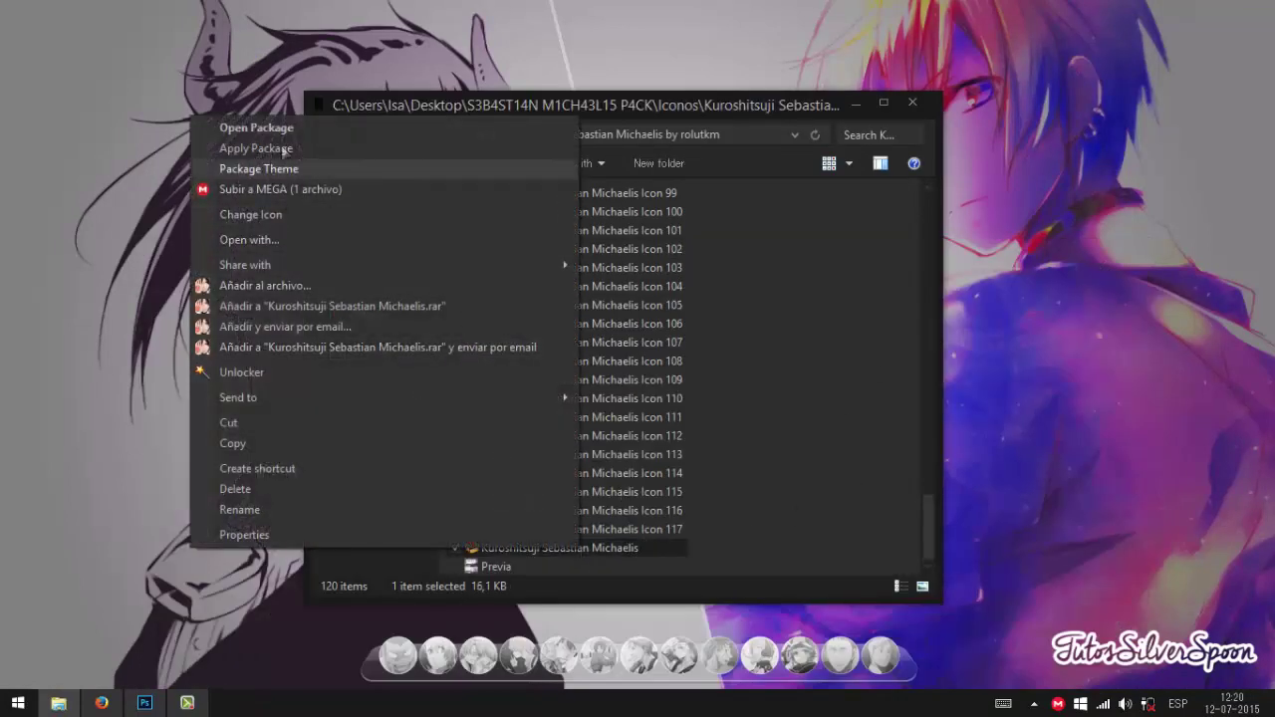
left_click(518, 109)
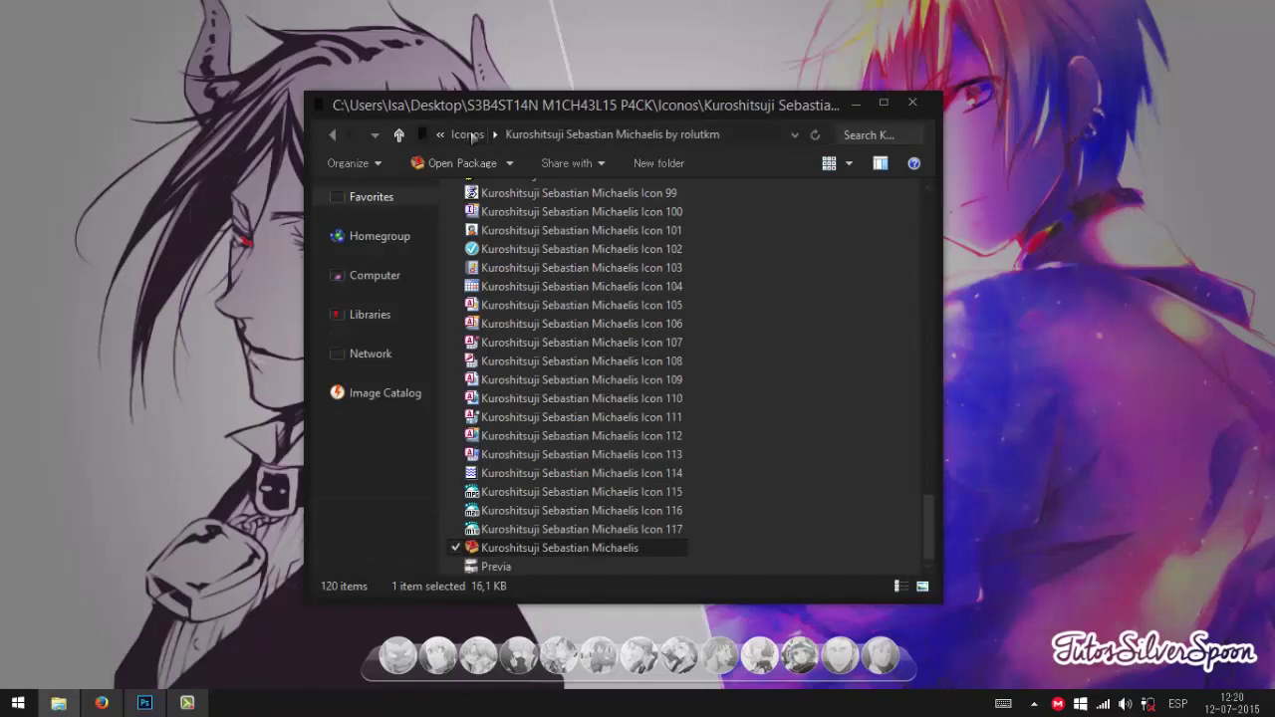
left_click(482, 135)
left_click(525, 135)
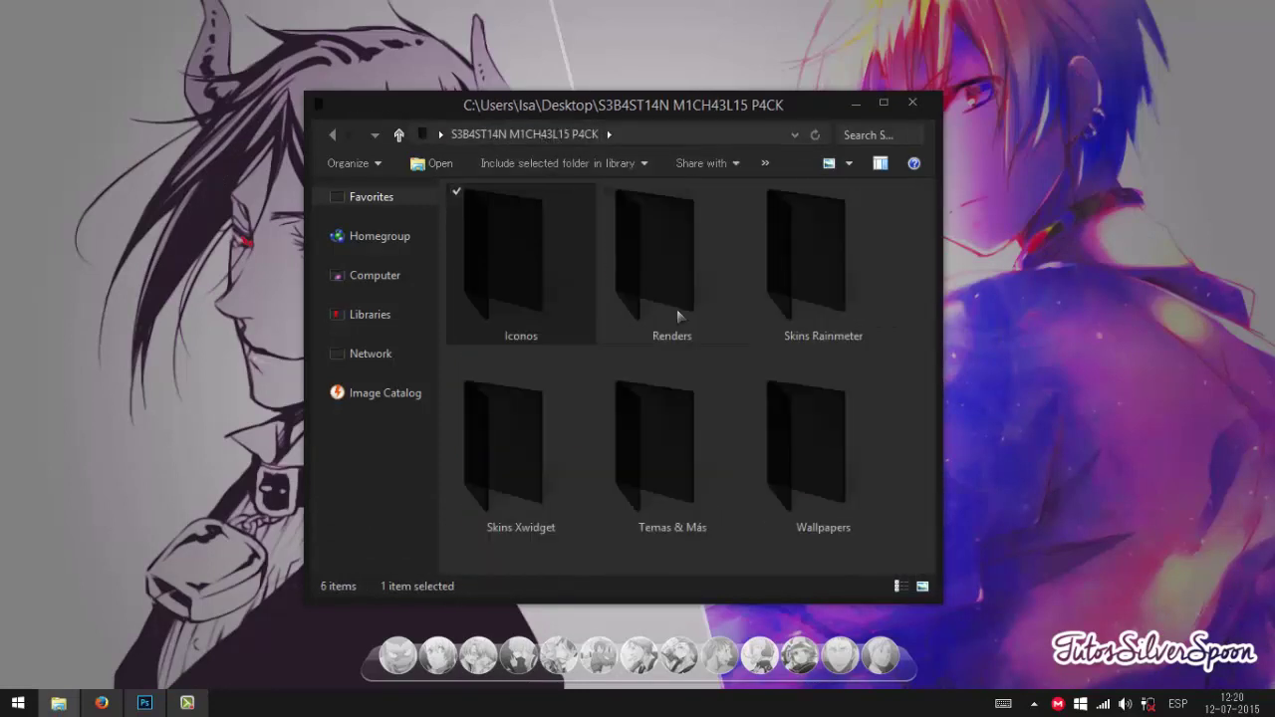
Open the Renders folder, browse through its images in the photo viewer starting from the first render, and close the viewer
double_click(677, 284)
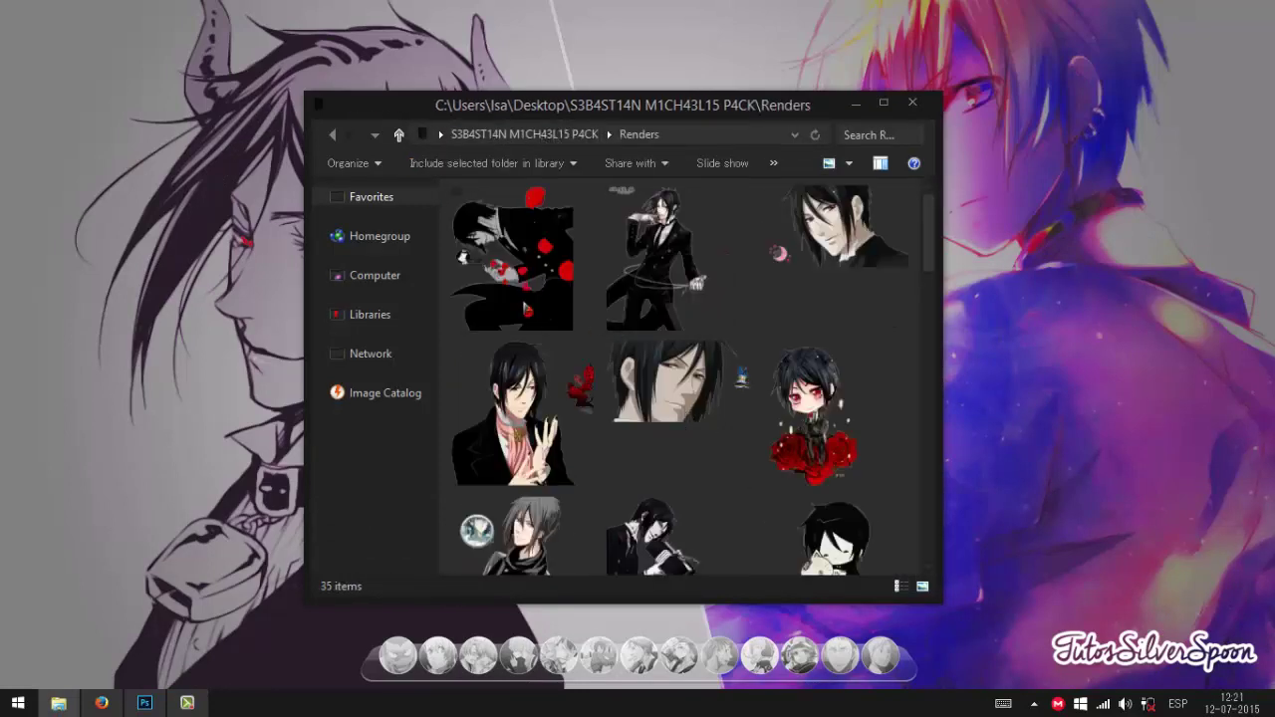
double_click(555, 269)
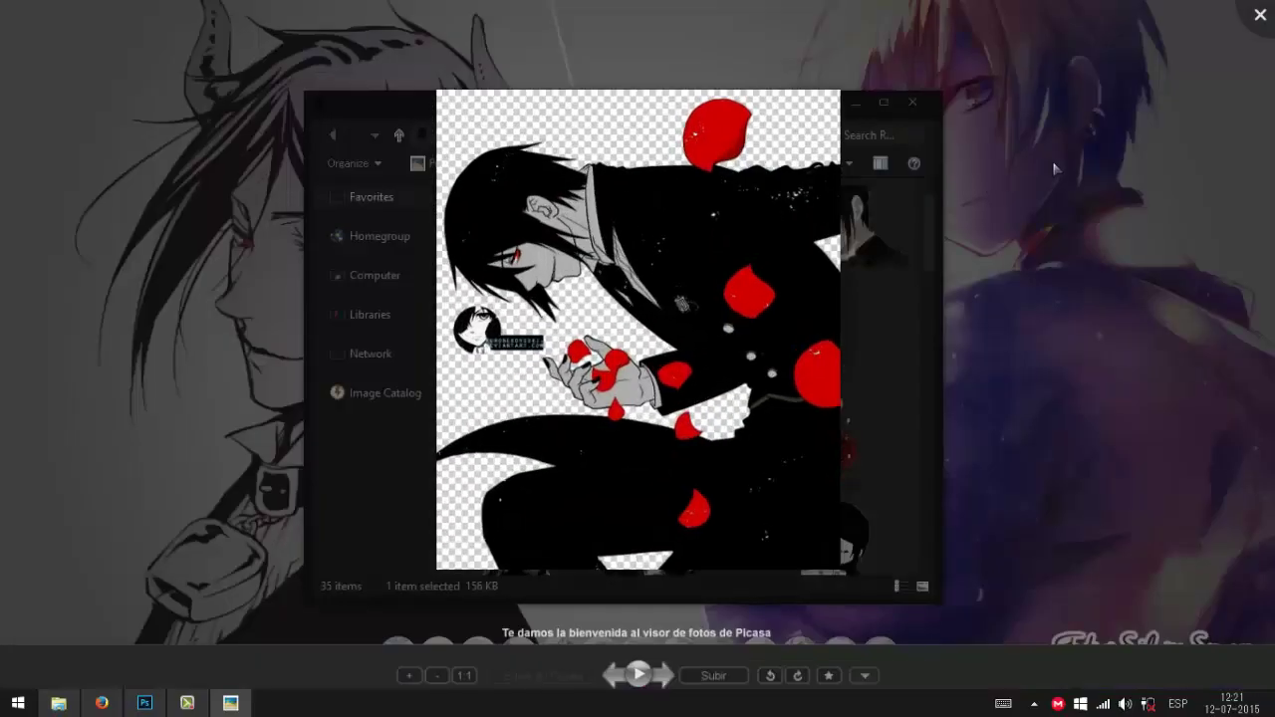
key("Right")
key("Right")
key("Right")
key("Right")
key("Right")
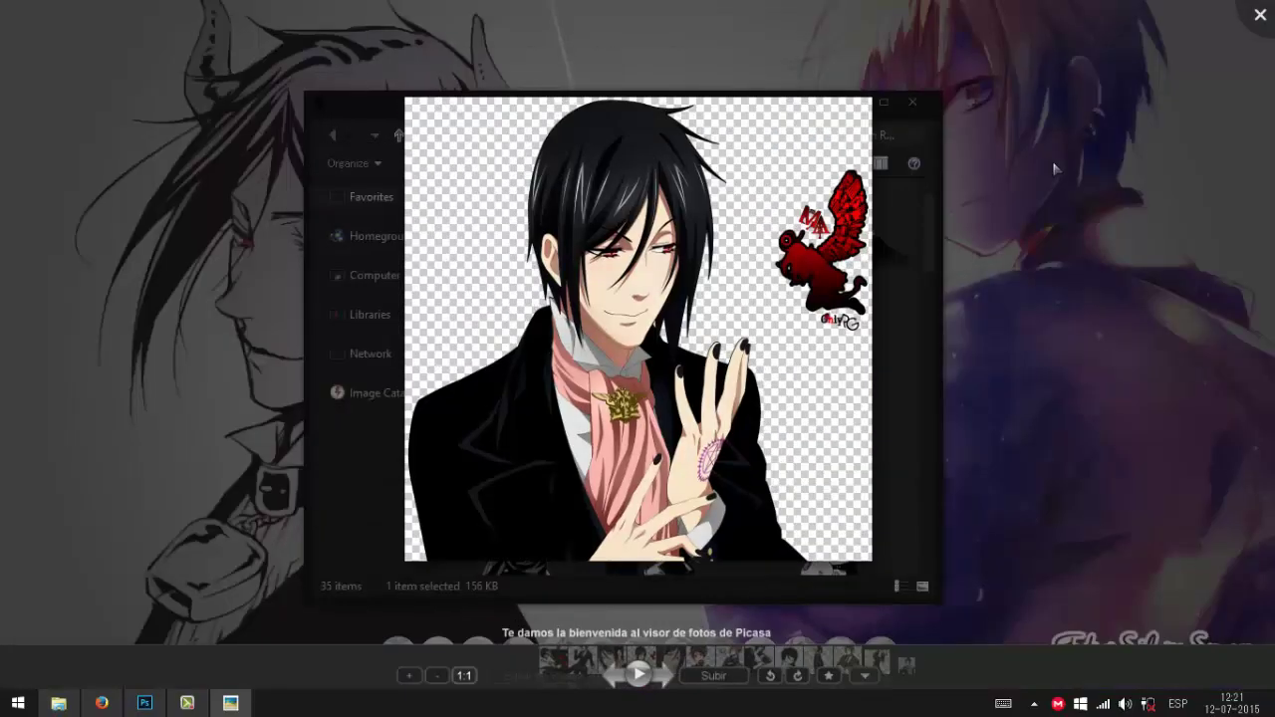
key("Right")
key("Right")
key("Right")
key("Right")
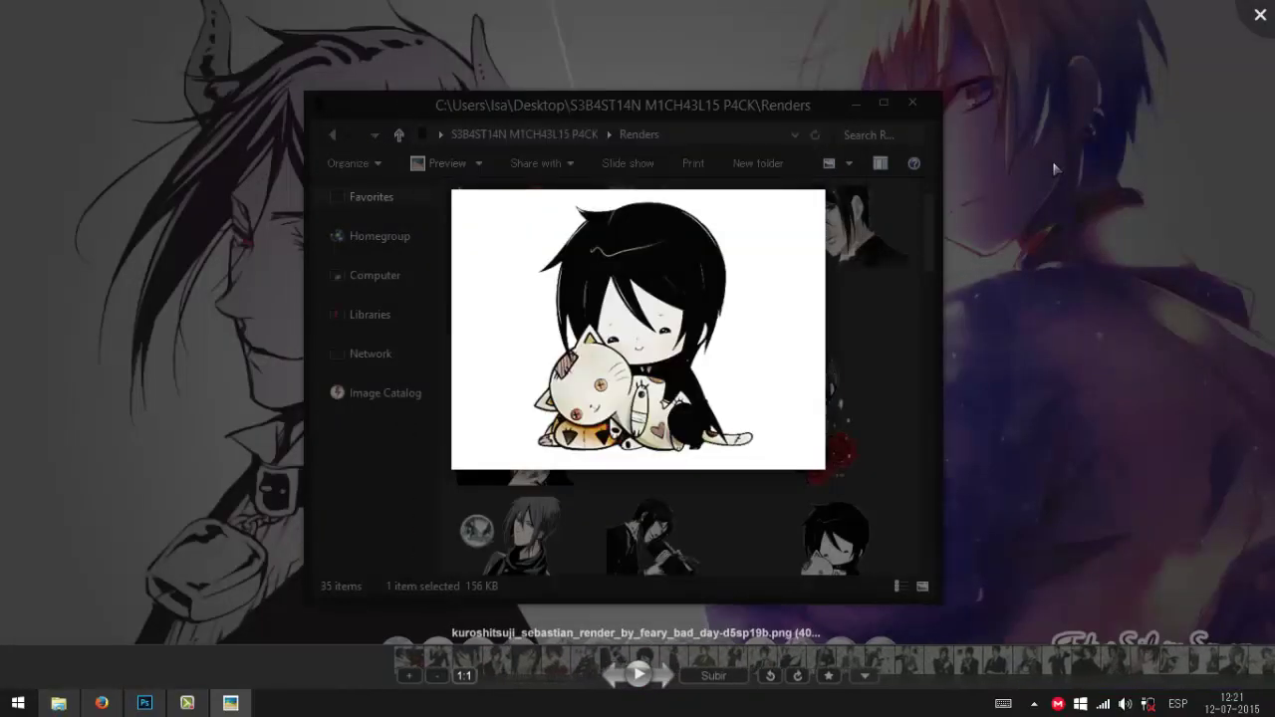
key("Right")
key("Right")
key("Right")
key("Right")
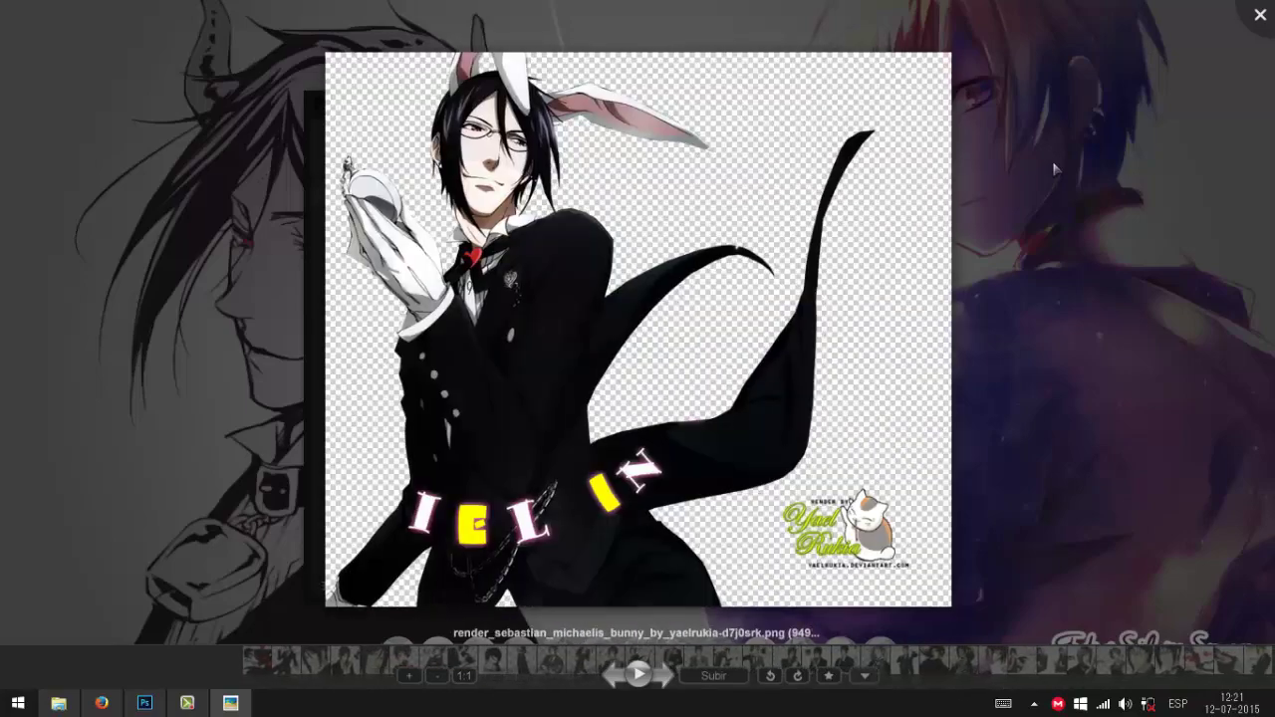
key("Right")
key("Right")
key("Right")
key("Right")
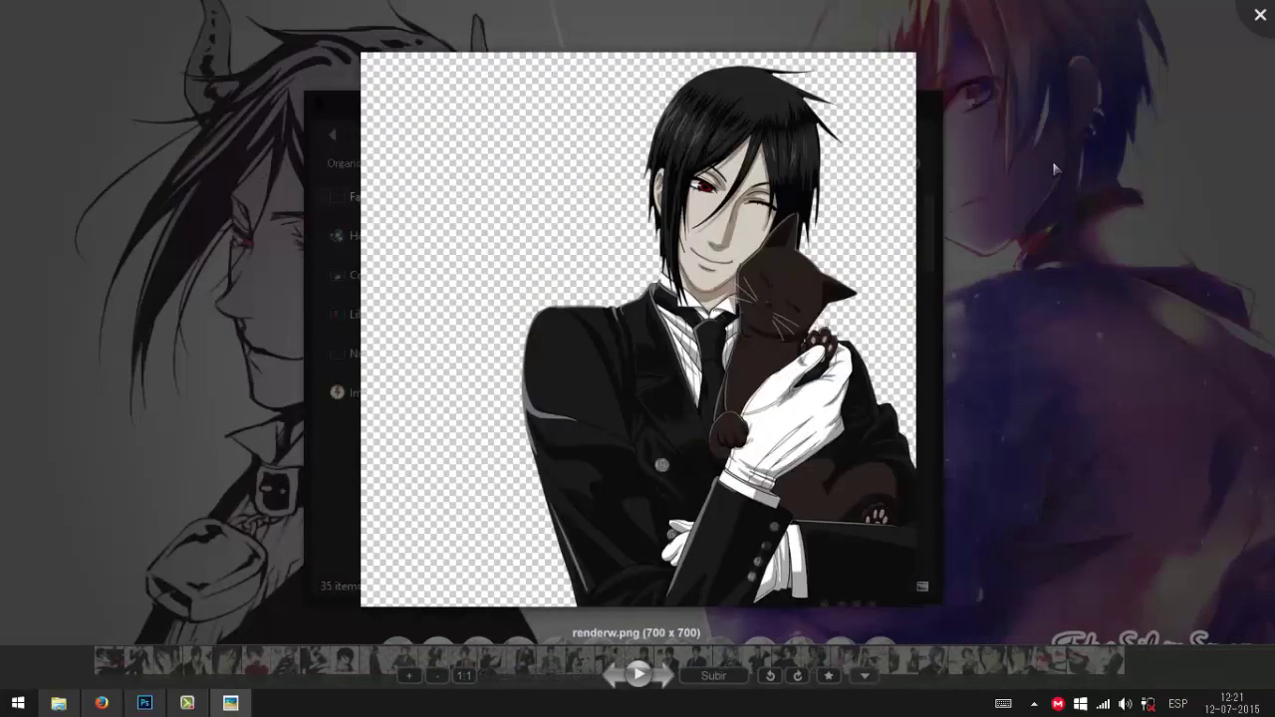
key("Right")
key("Right")
key("Right")
key("Right")
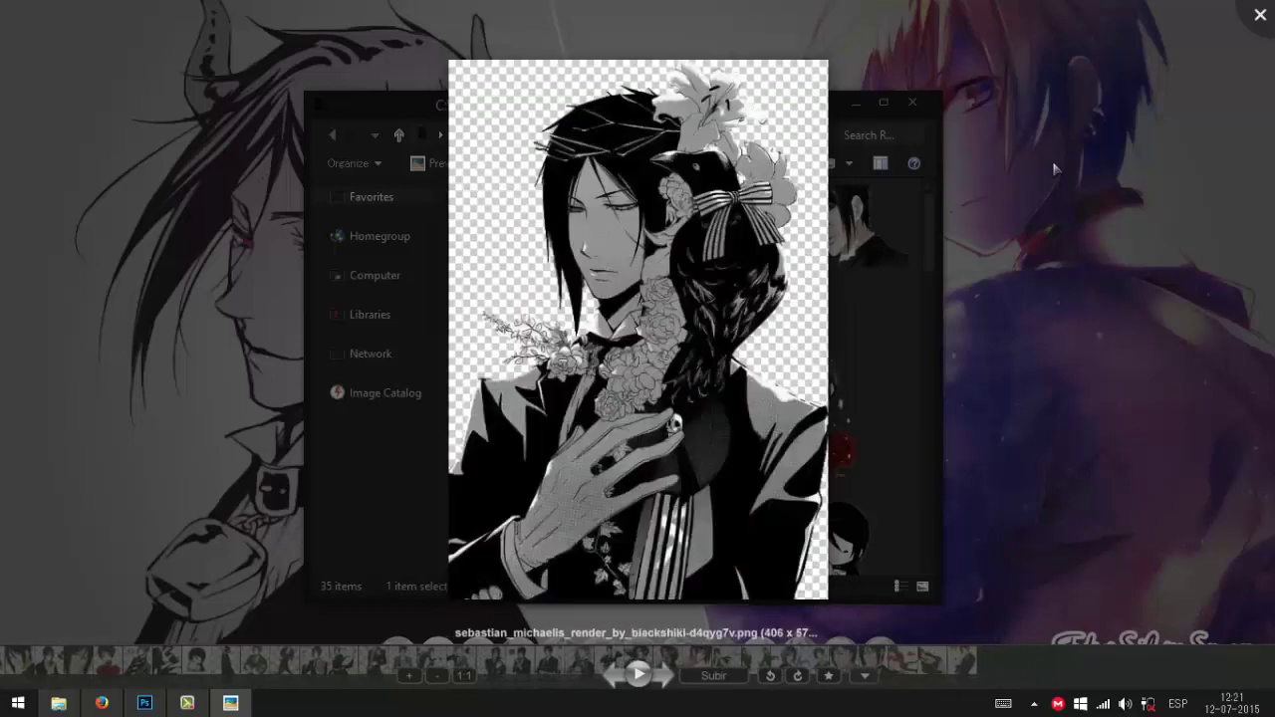
key("Right")
key("Right")
key("Right")
key("Right")
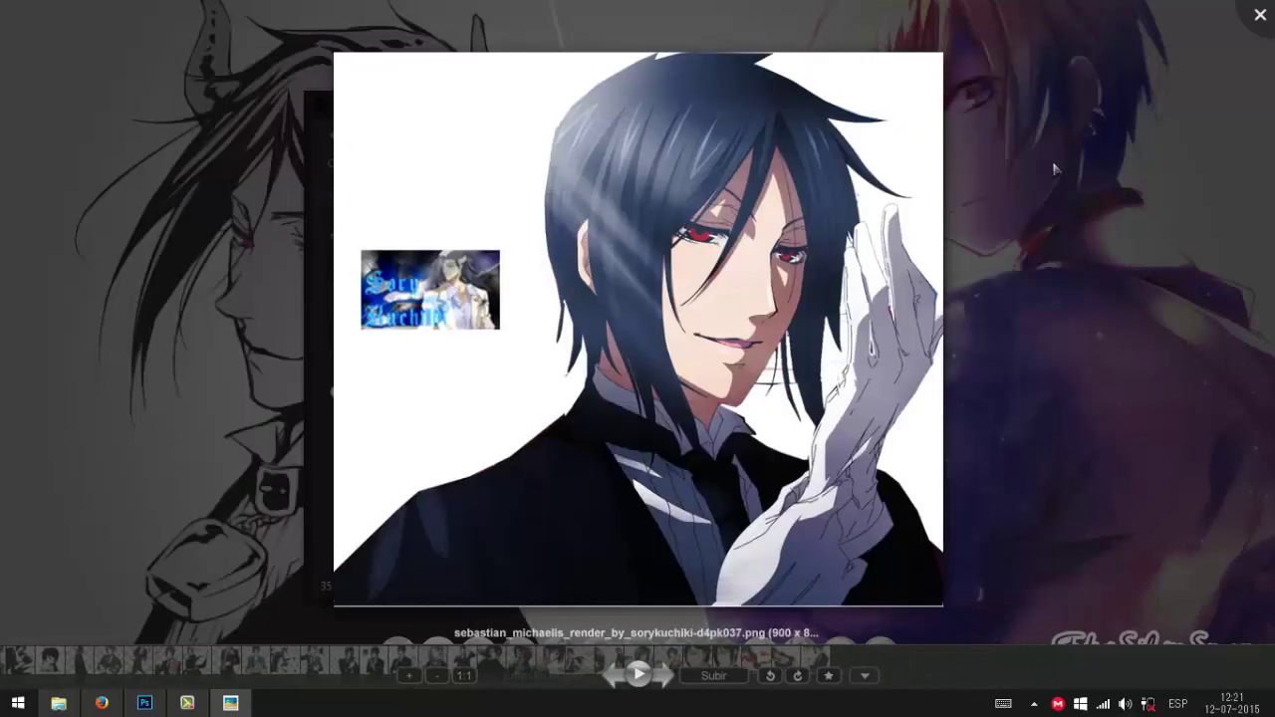
key("Right")
key("Right")
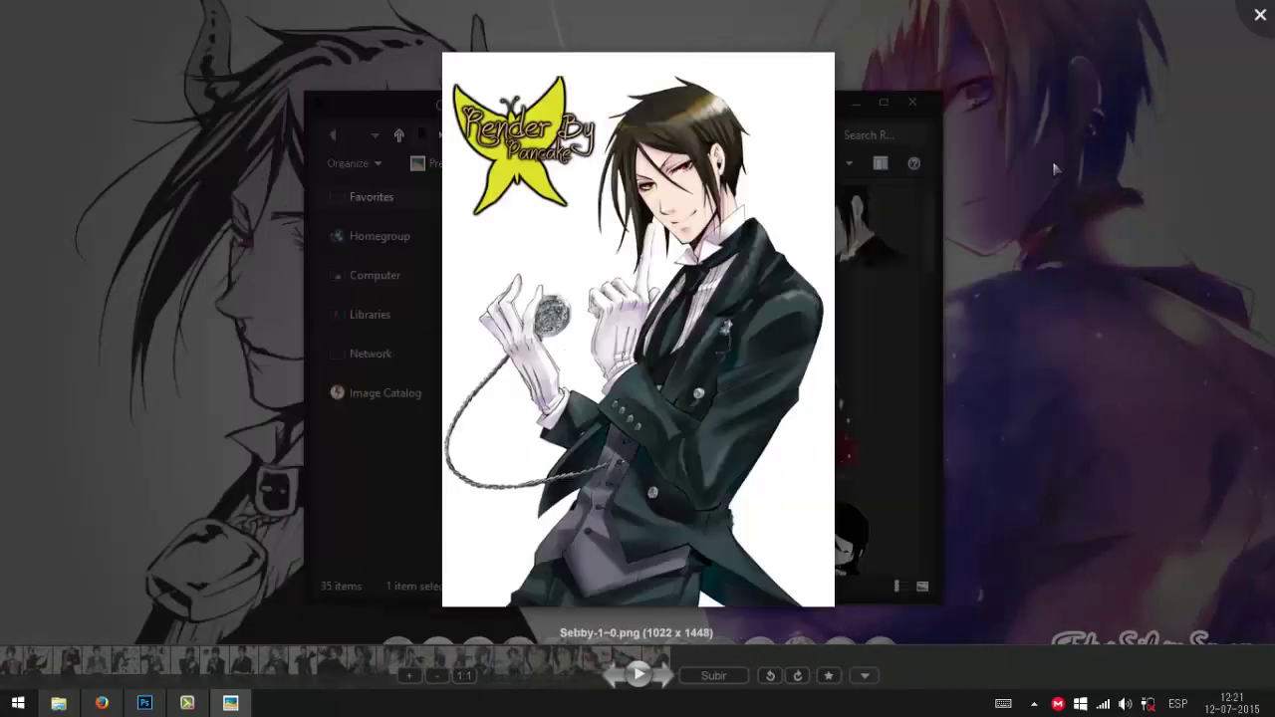
left_click(1257, 18)
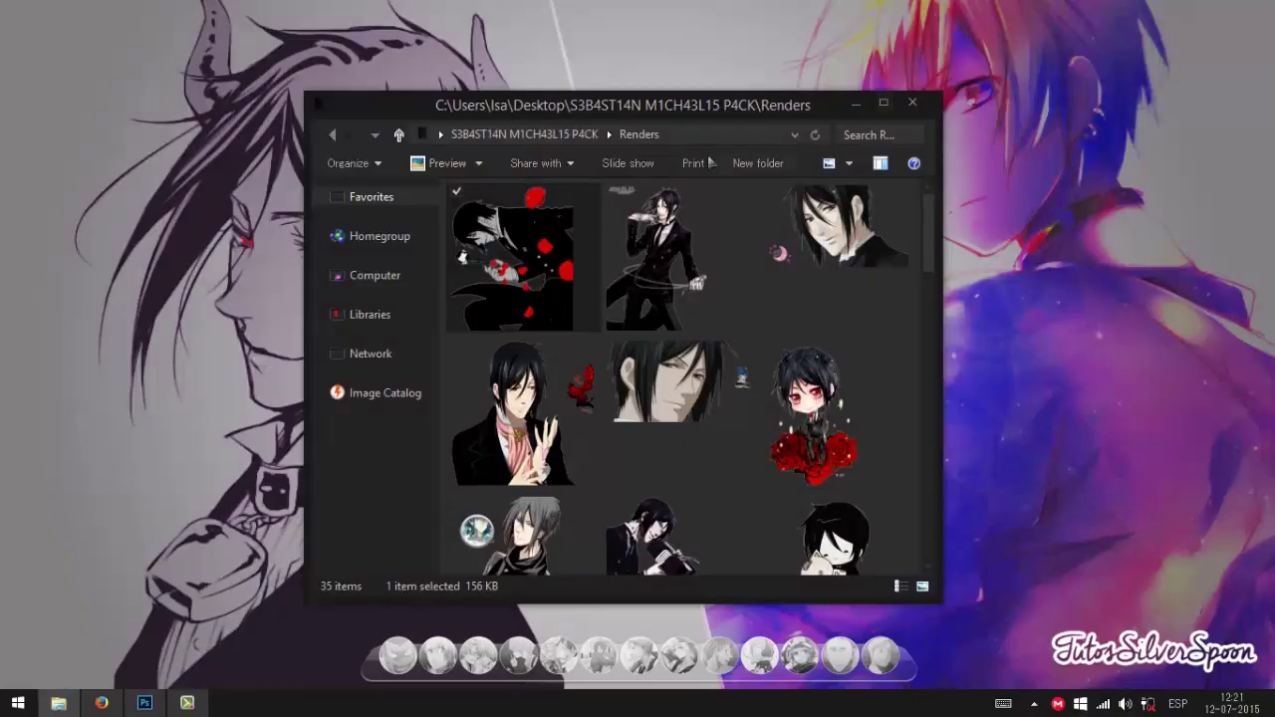
Open the pack's Skins Rainmeter folder, view the Previa1 and Previa2 images, and close the viewer
left_click(561, 135)
double_click(794, 276)
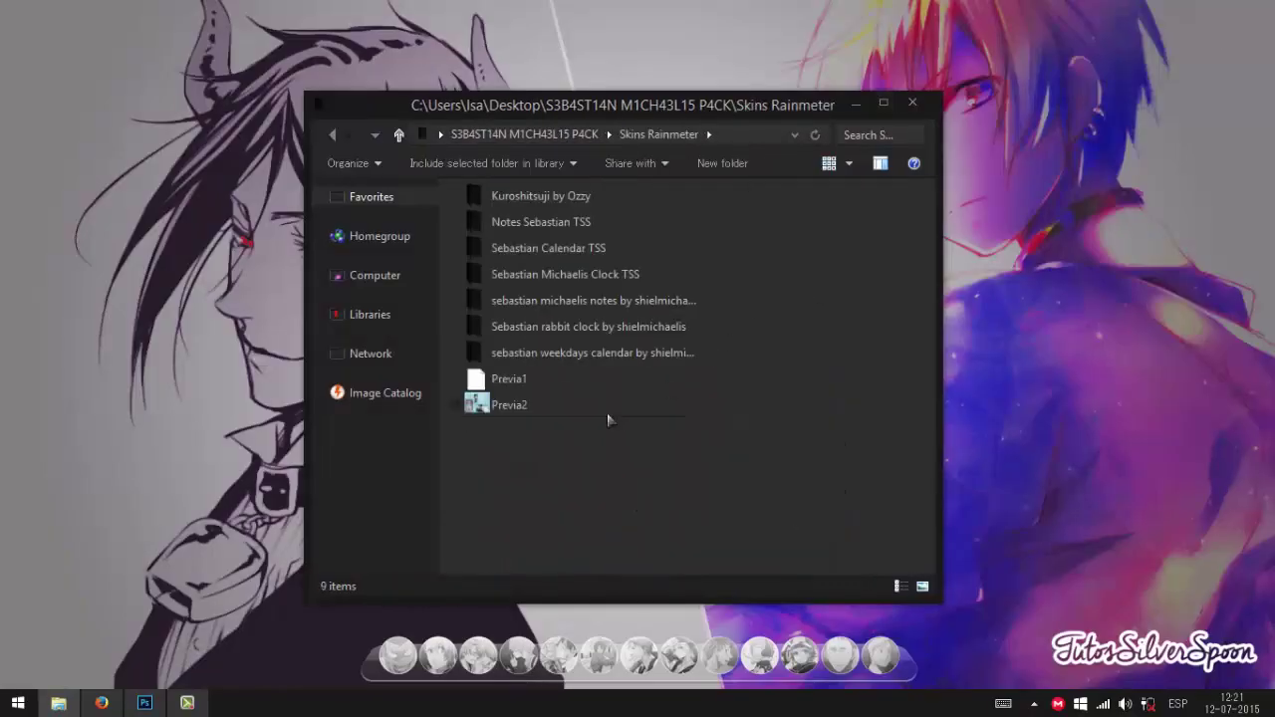
left_click(527, 389)
double_click(527, 389)
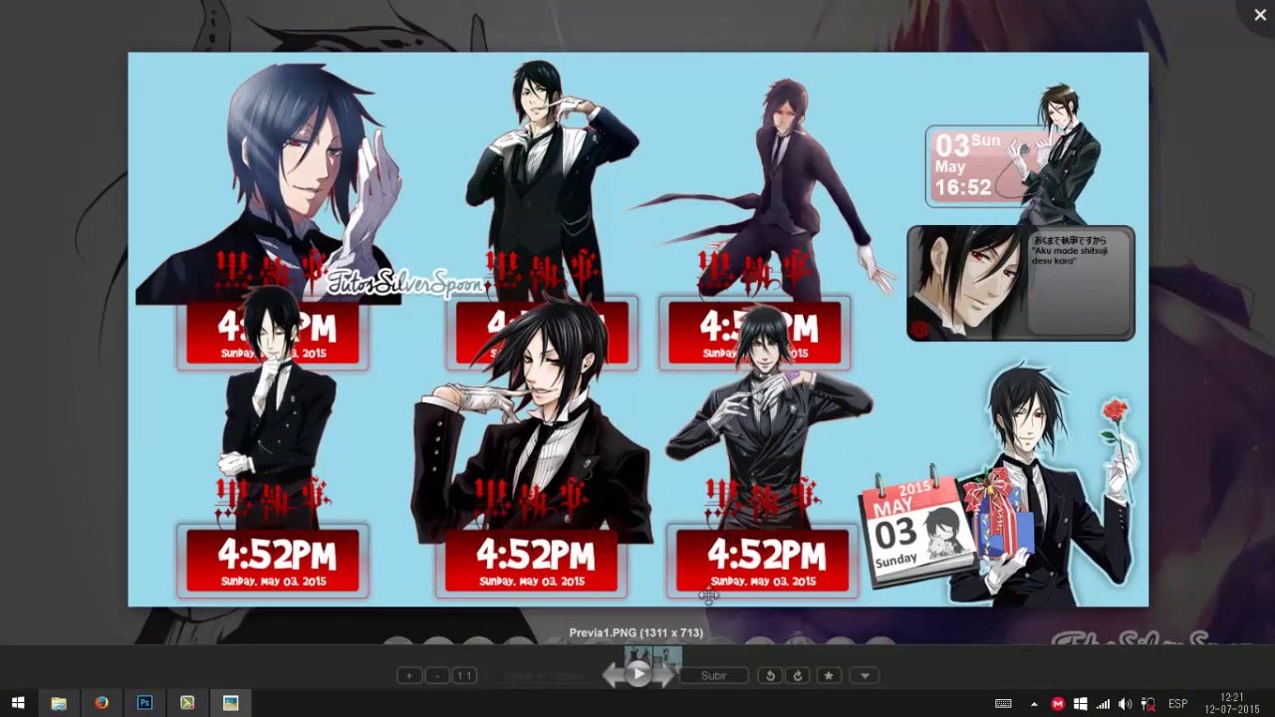
left_click(655, 676)
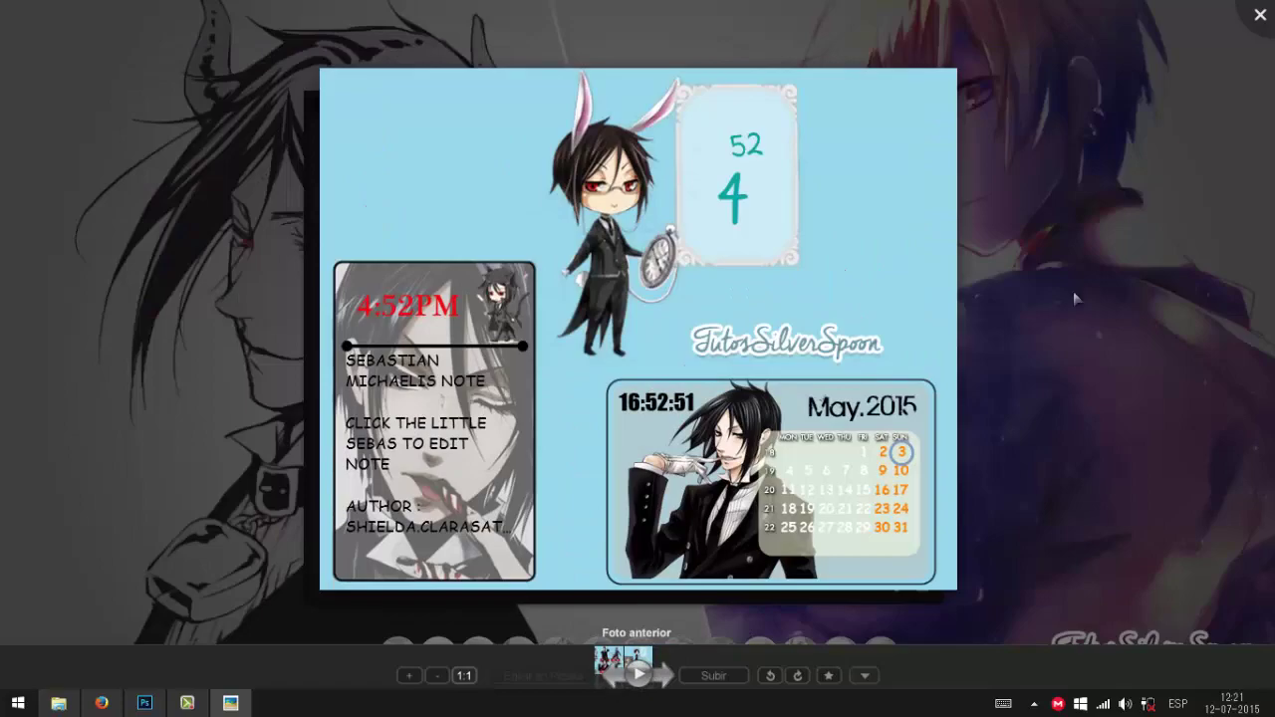
left_click(1260, 15)
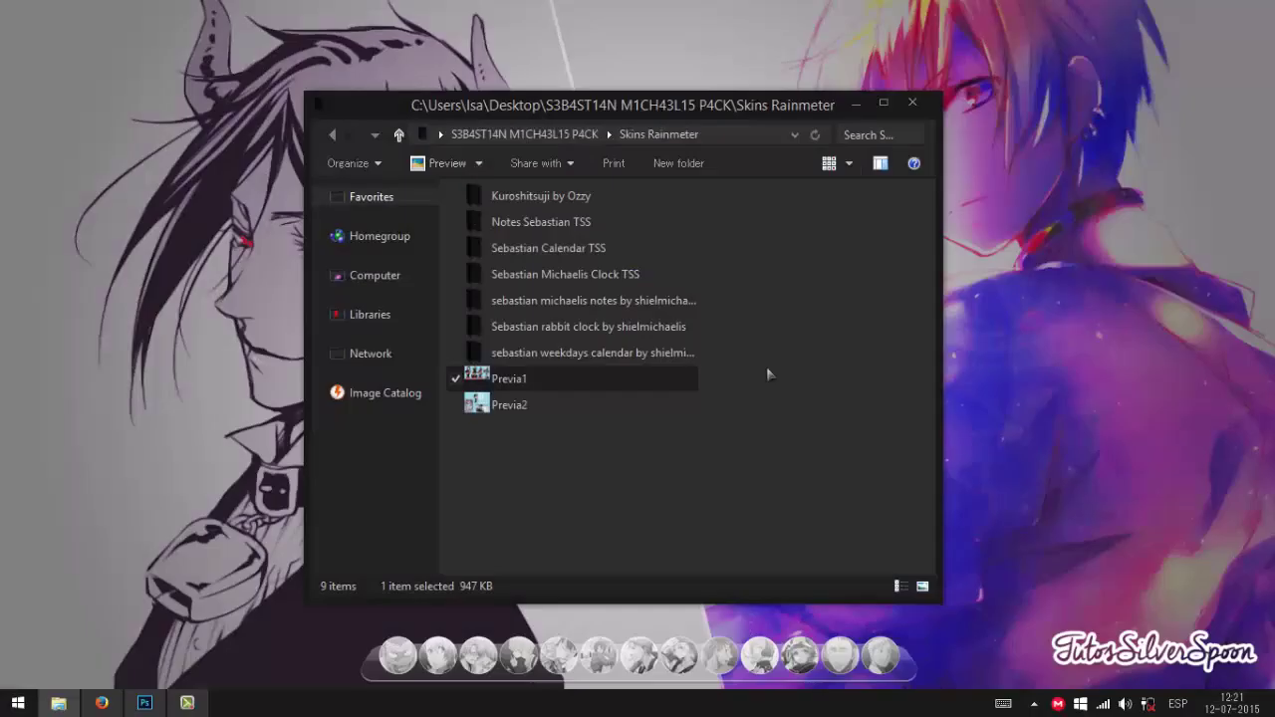
View the Rainmeter skin previews once more from Previa1 to Previa2, close the viewer, and return to the main pack folder
left_click(600, 443)
double_click(476, 376)
left_click(669, 677)
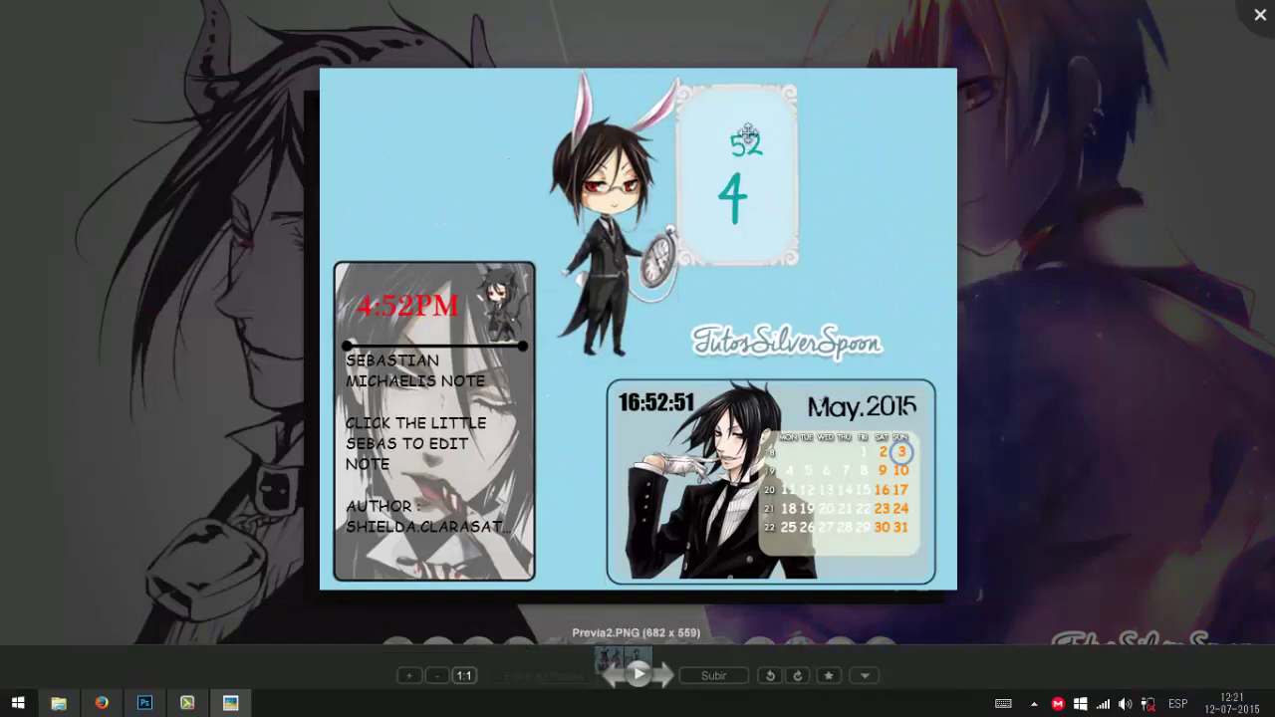
left_click(1263, 20)
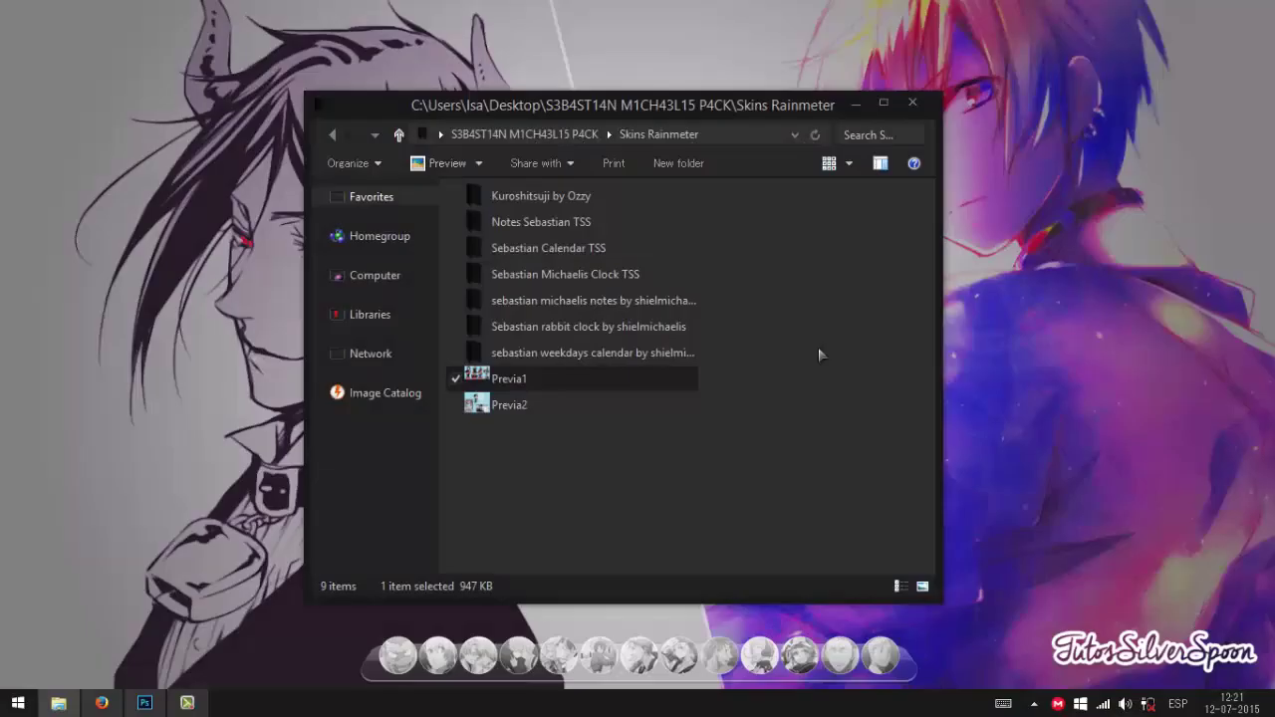
left_click(763, 441)
key("BackSpace")
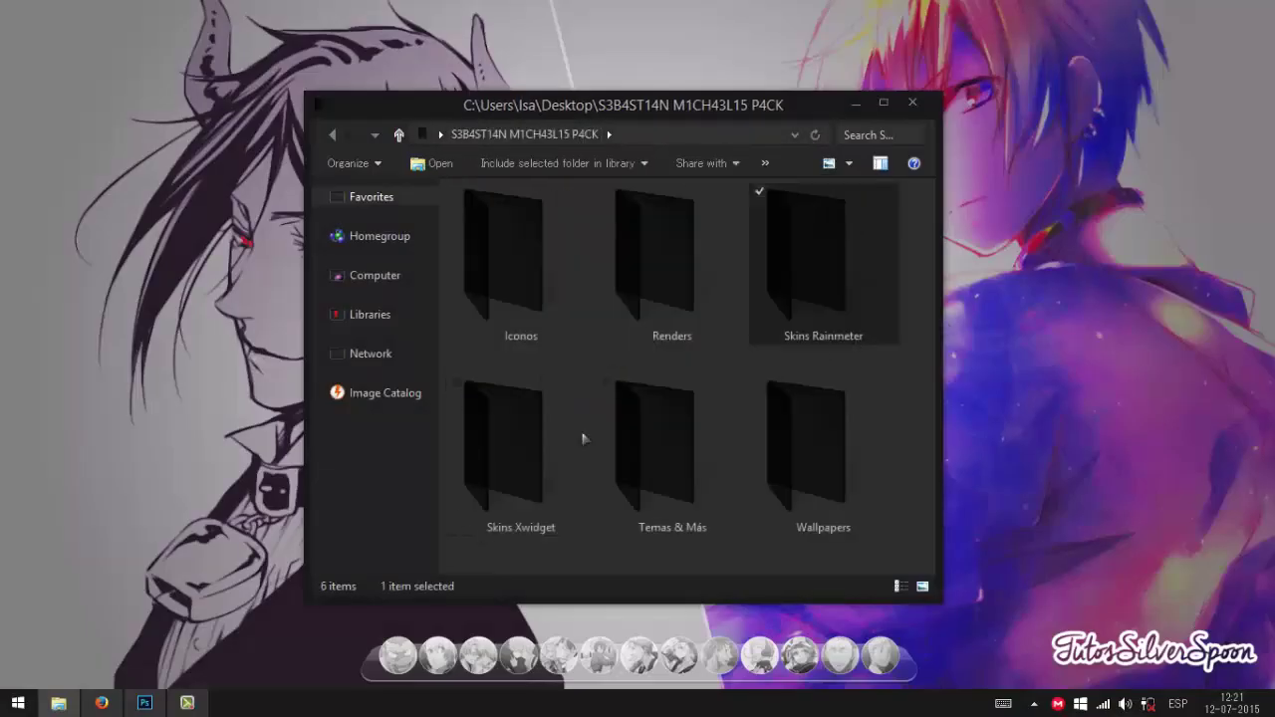
Open the Skins Xwidget folder, view its Previa image, and close the viewer
double_click(538, 440)
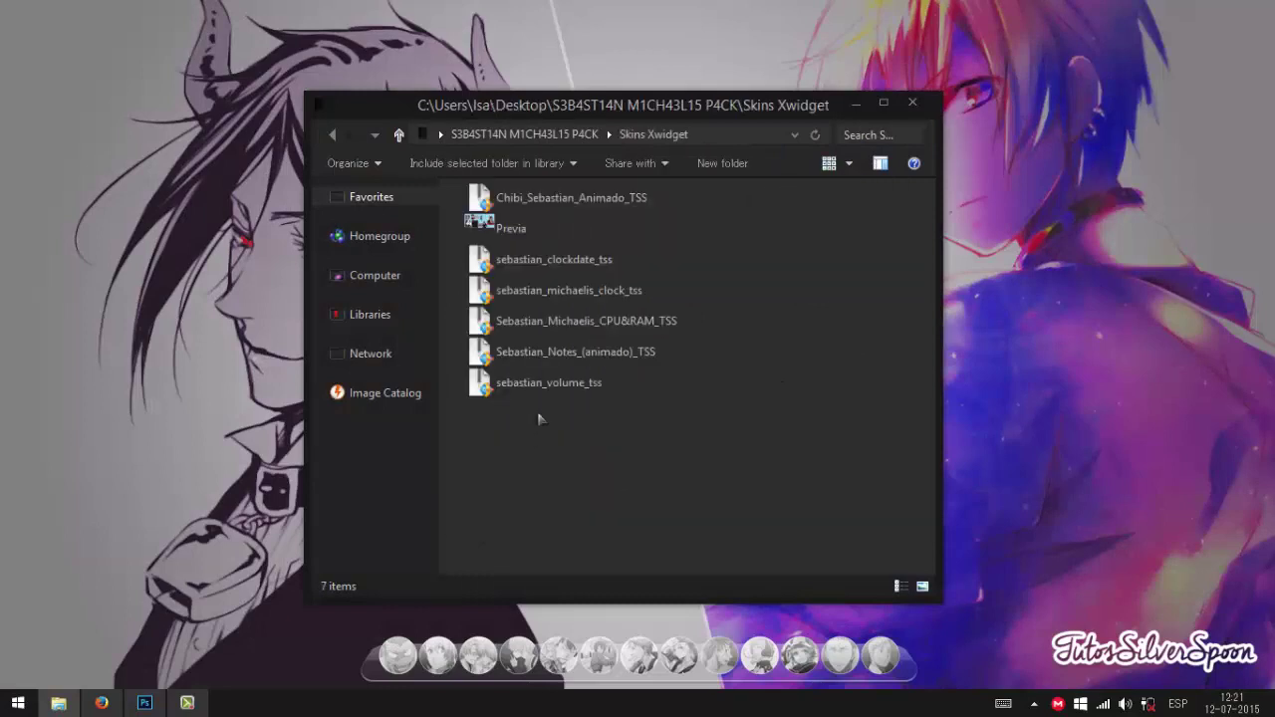
double_click(518, 229)
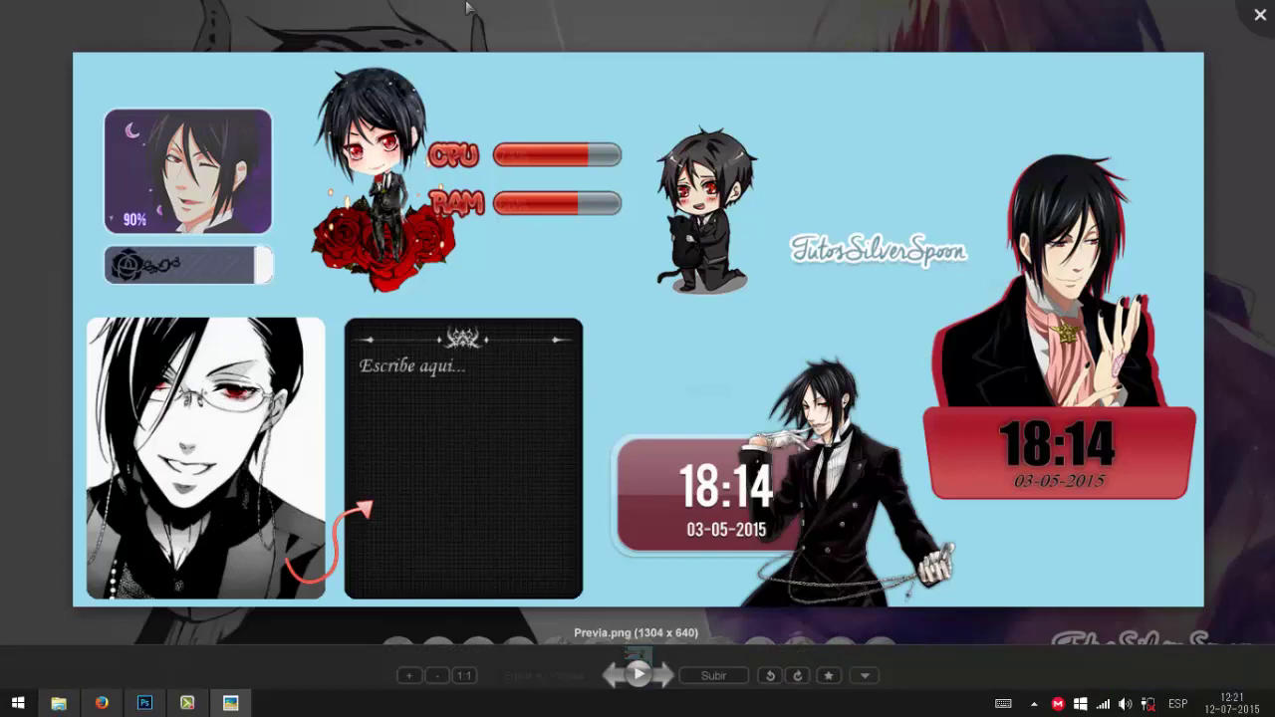
left_click(1253, 15)
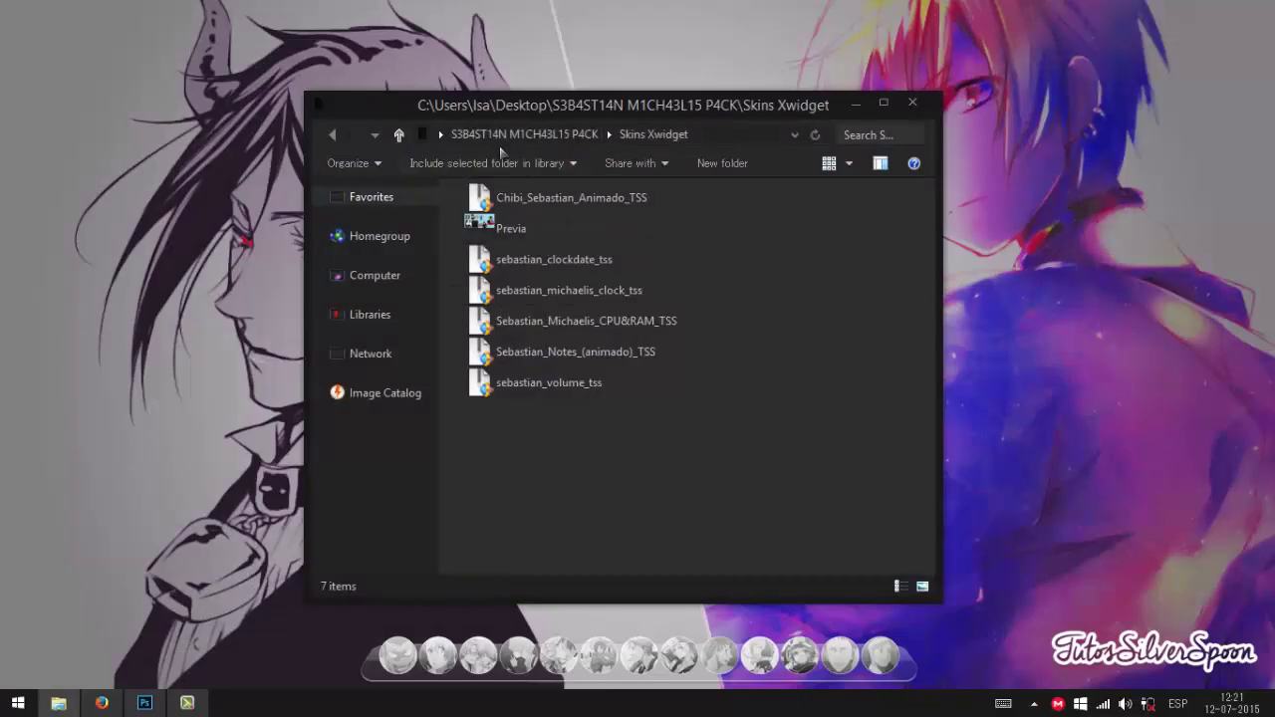
Open the pack's Temas & Más folder and widen the window slightly so five items fit in the first row
left_click(510, 135)
double_click(668, 413)
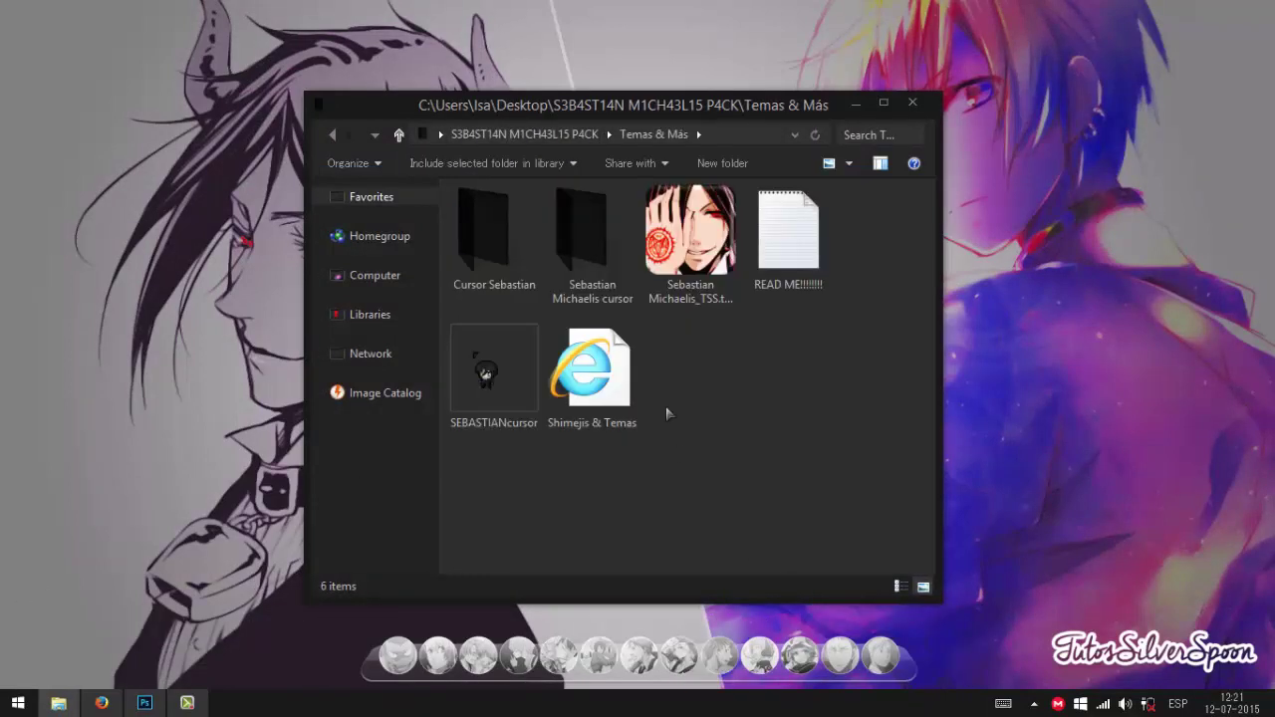
left_click(501, 423)
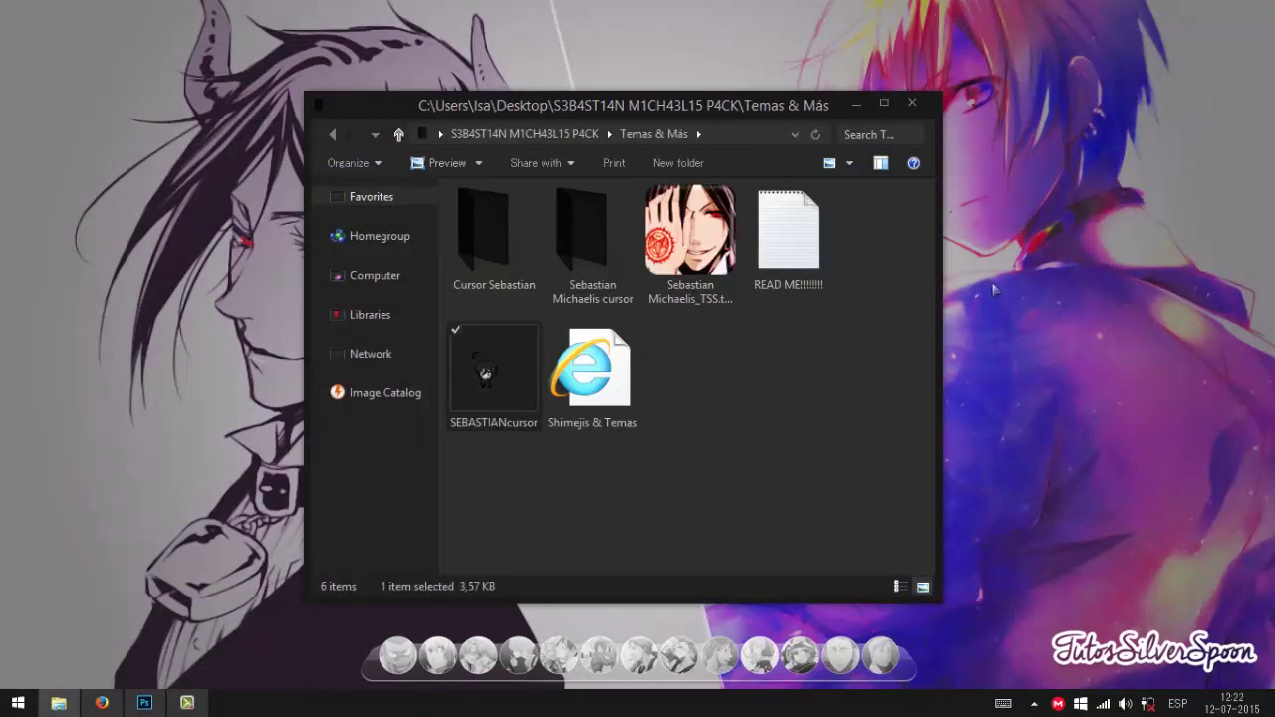
left_click_drag(941, 270, 949, 270)
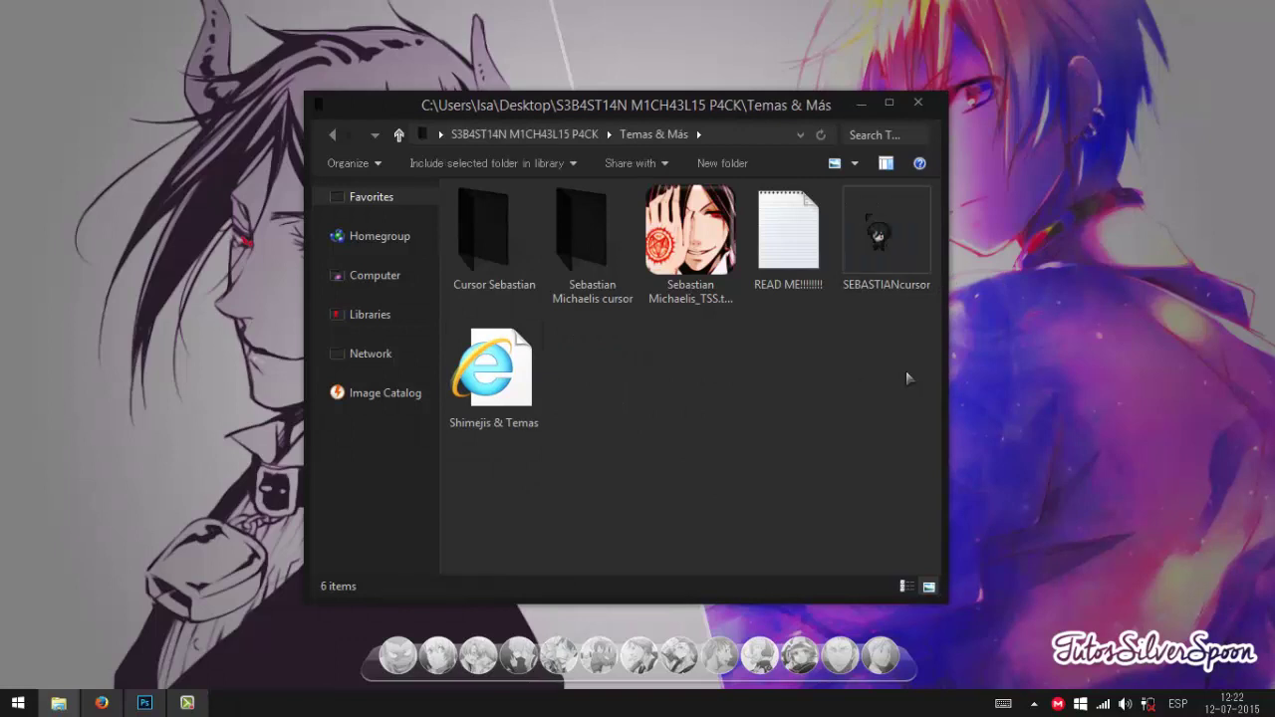
left_click(792, 261)
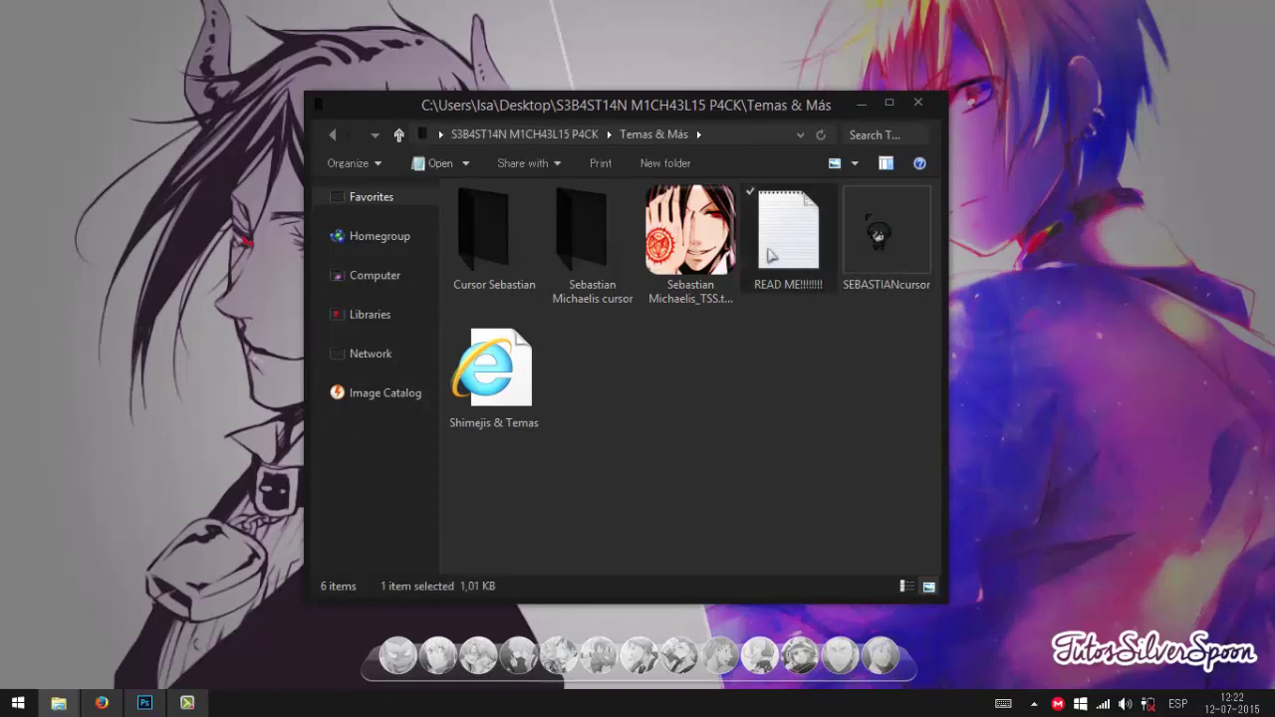
Install the WinRAR theme from the Sebastian Michaelis_TSS.theme file
left_click(720, 409)
left_click(711, 231)
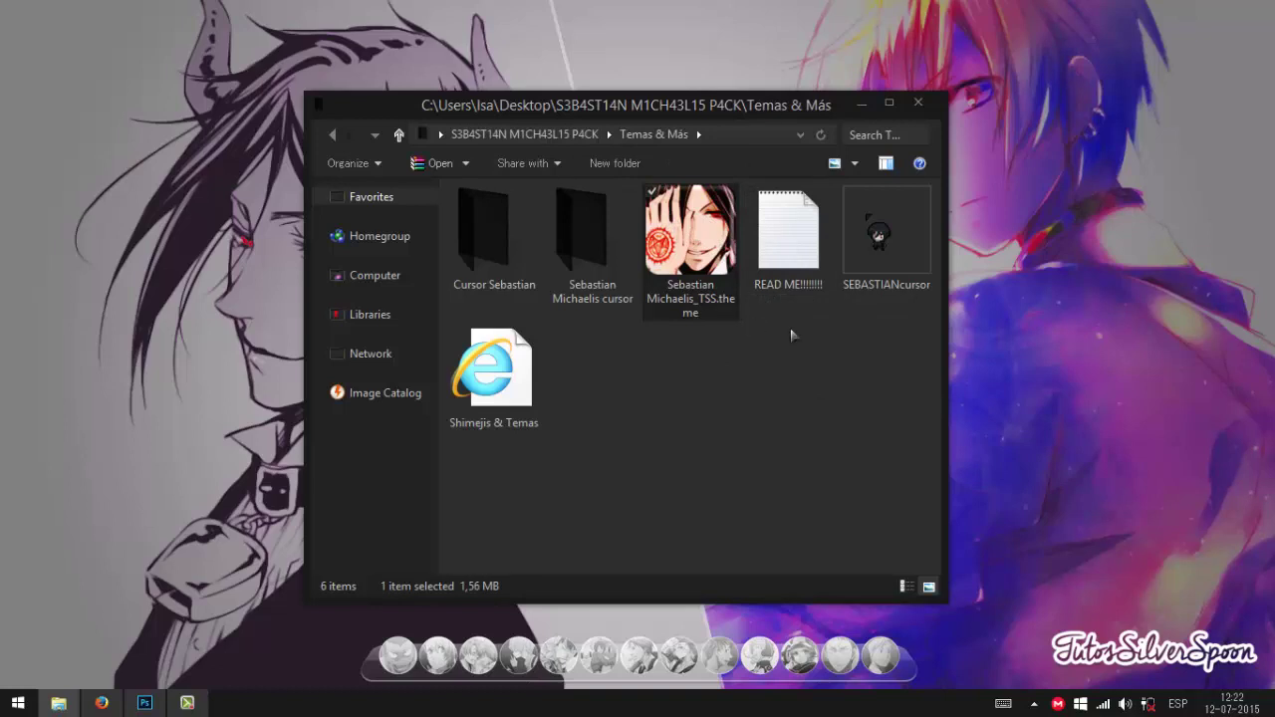
double_click(731, 286)
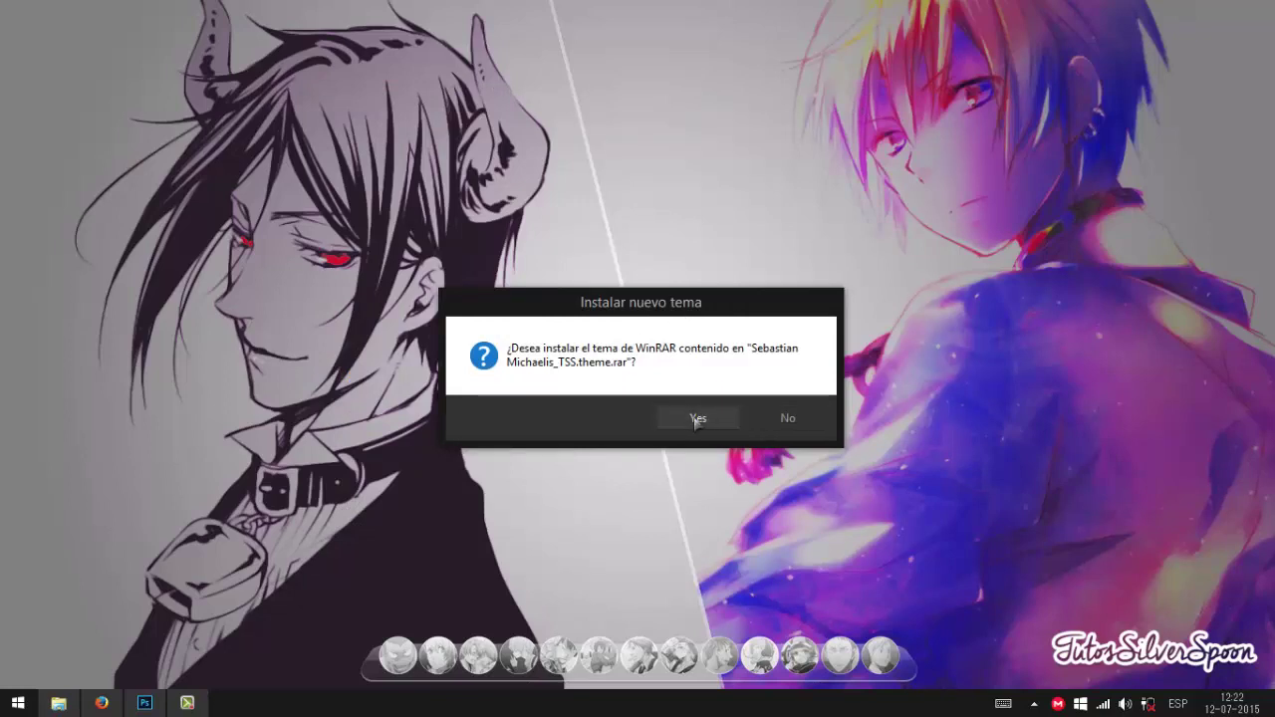
left_click(699, 419)
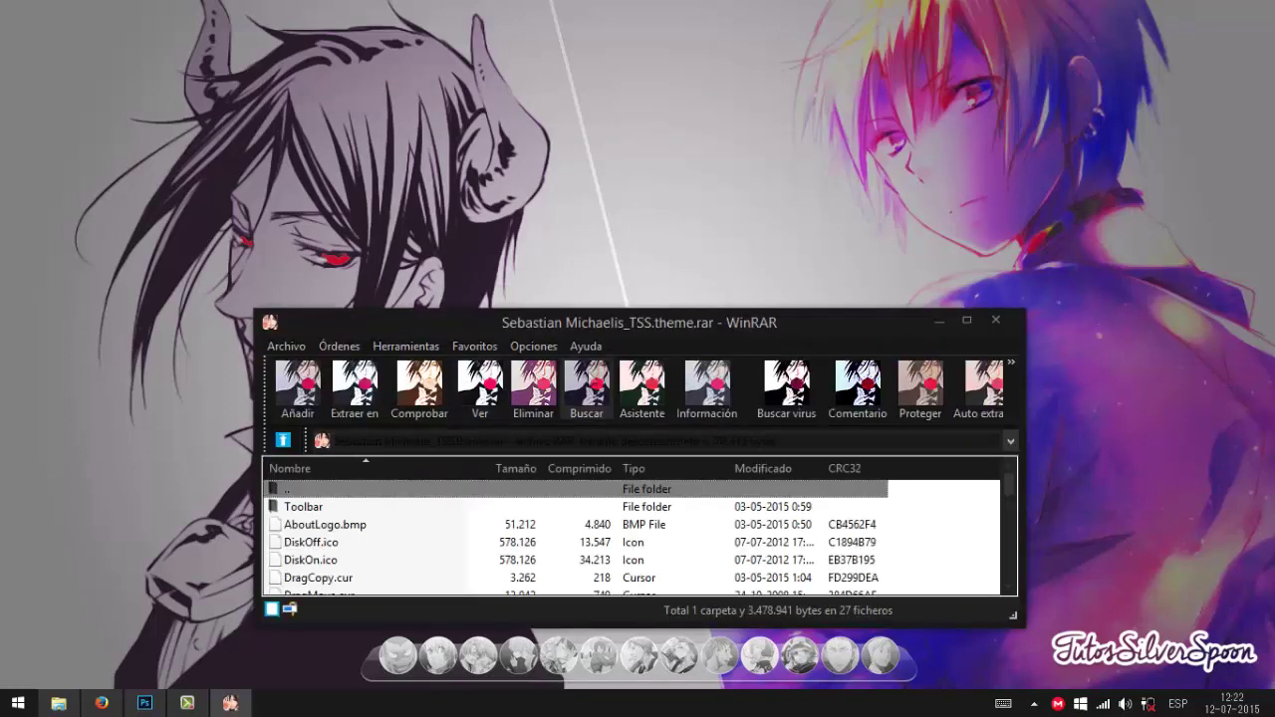
Show the list of installed themes in WinRAR, dismiss it, and close WinRAR to return to the Temas & Más folder
left_click(534, 346)
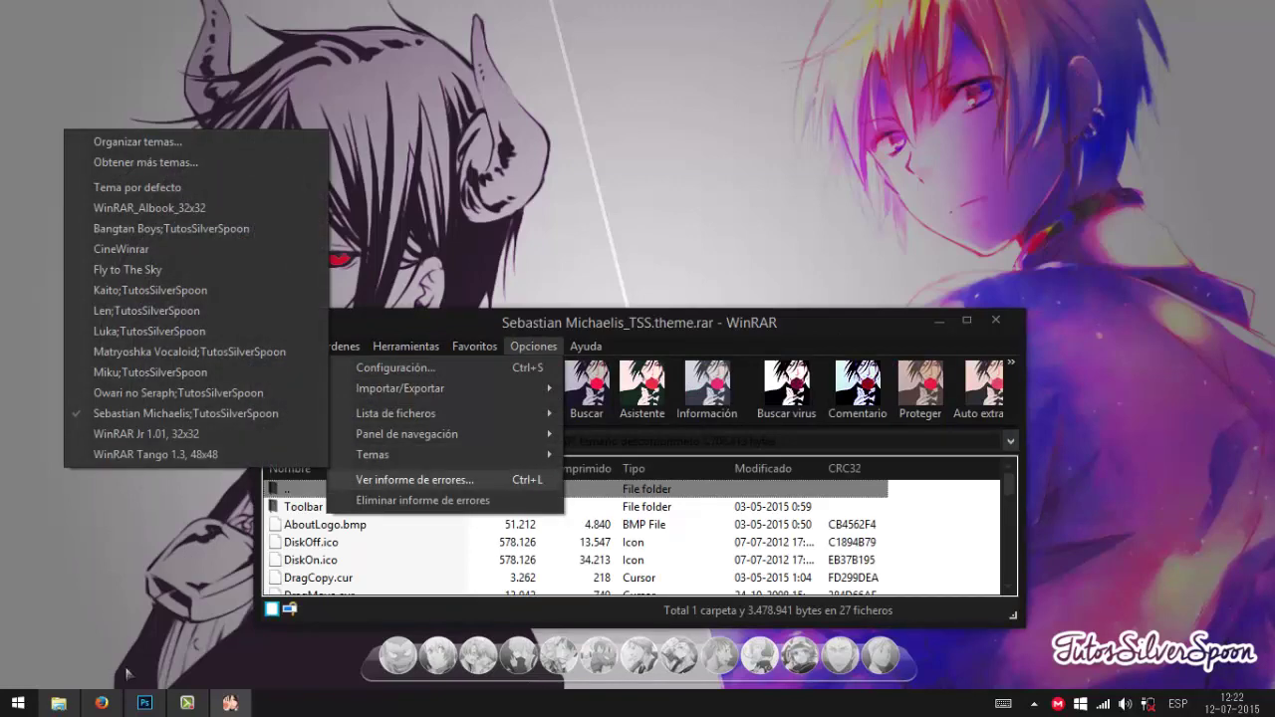
left_click(58, 703)
left_click(230, 703)
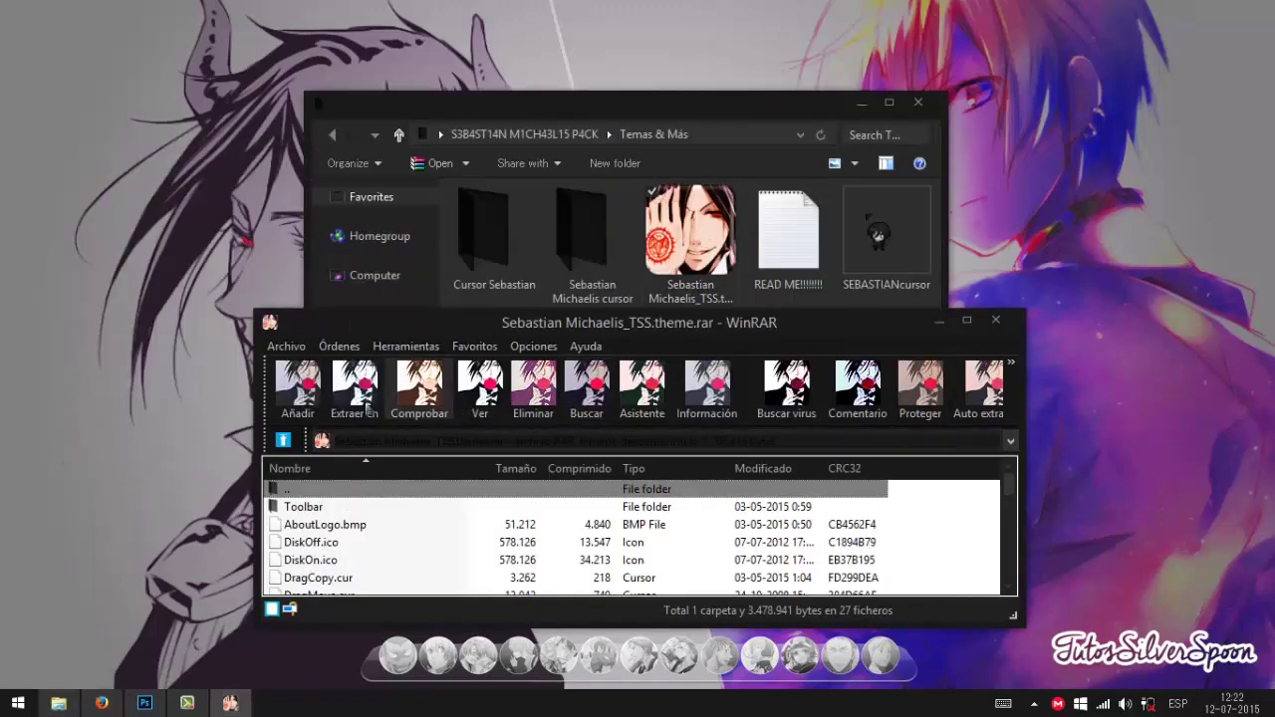
left_click(995, 319)
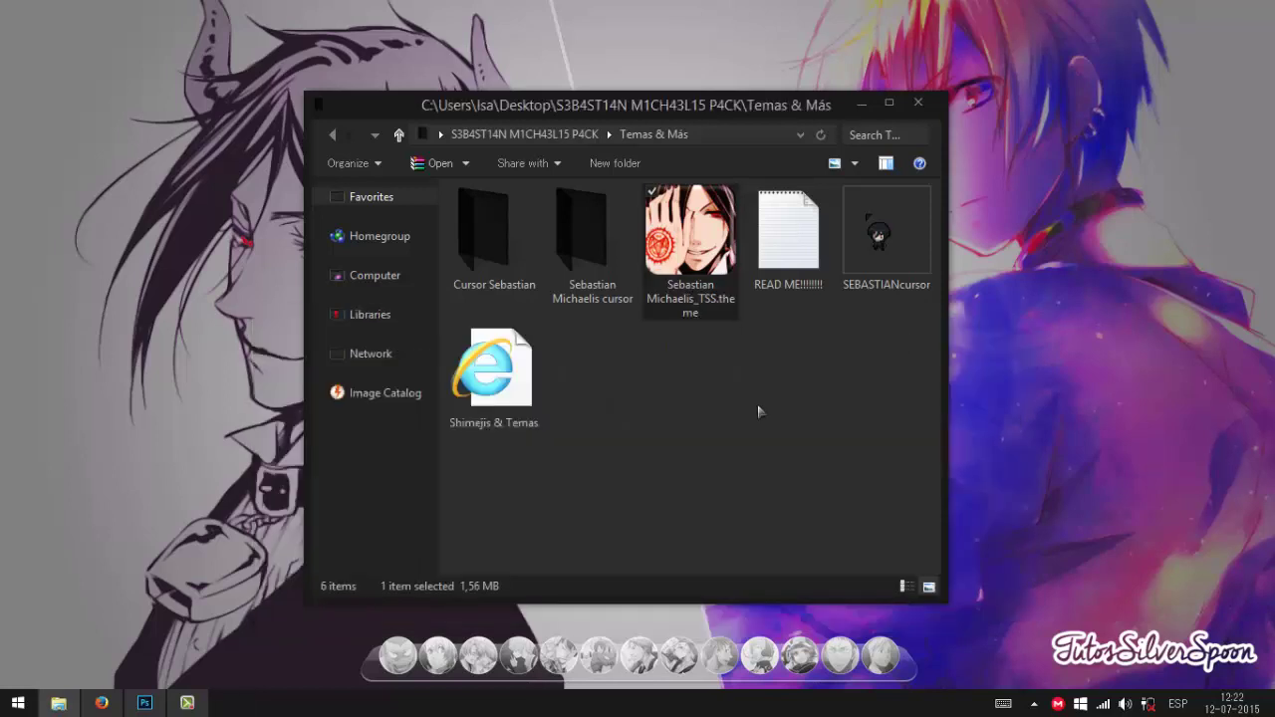
Open the Sebastian Michaelis cursor folder, view its Preview image enlarged on the pointer scheme, and close the viewer
left_click(700, 405)
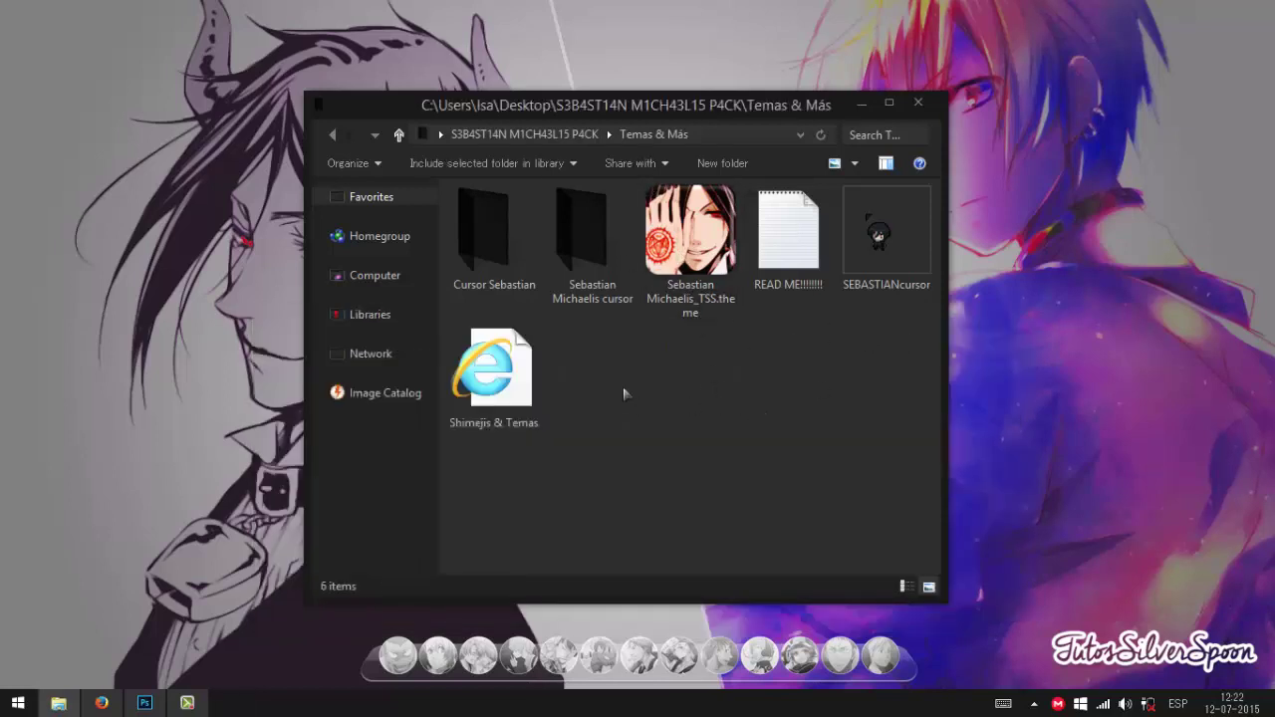
double_click(595, 267)
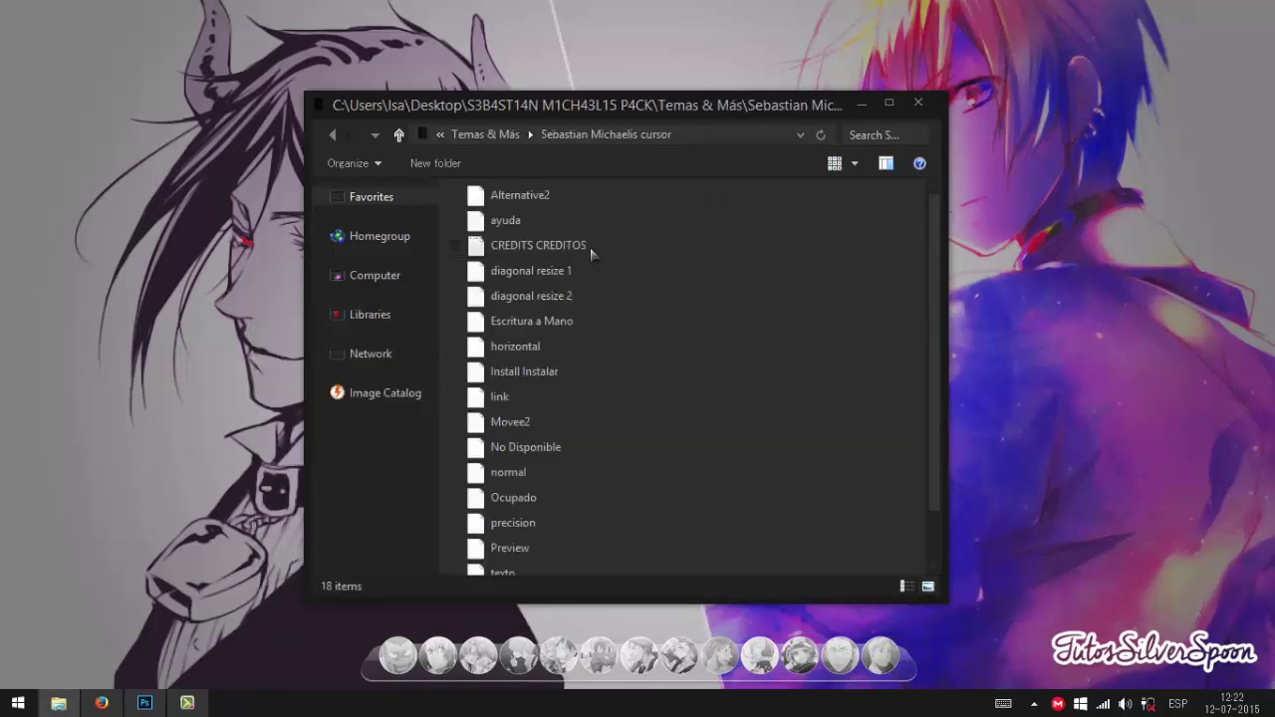
scroll(516, 513, "down", 1)
double_click(508, 487)
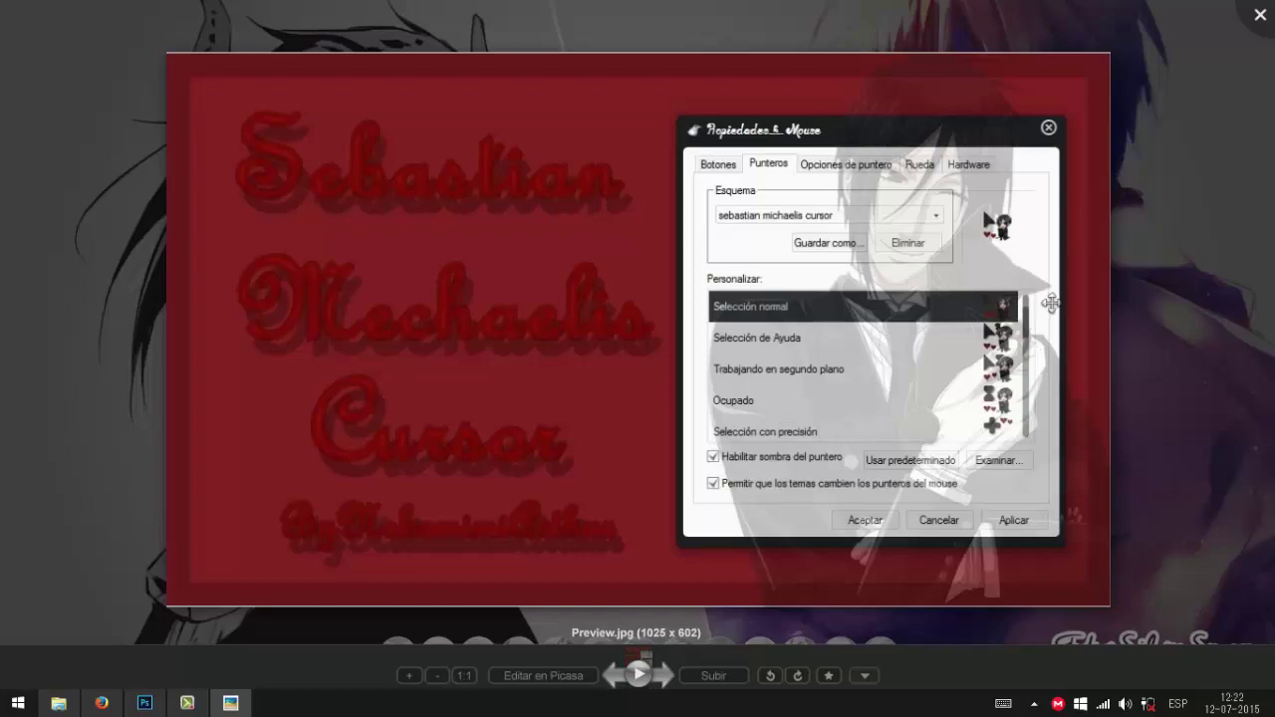
scroll(1050, 304, "up", 3)
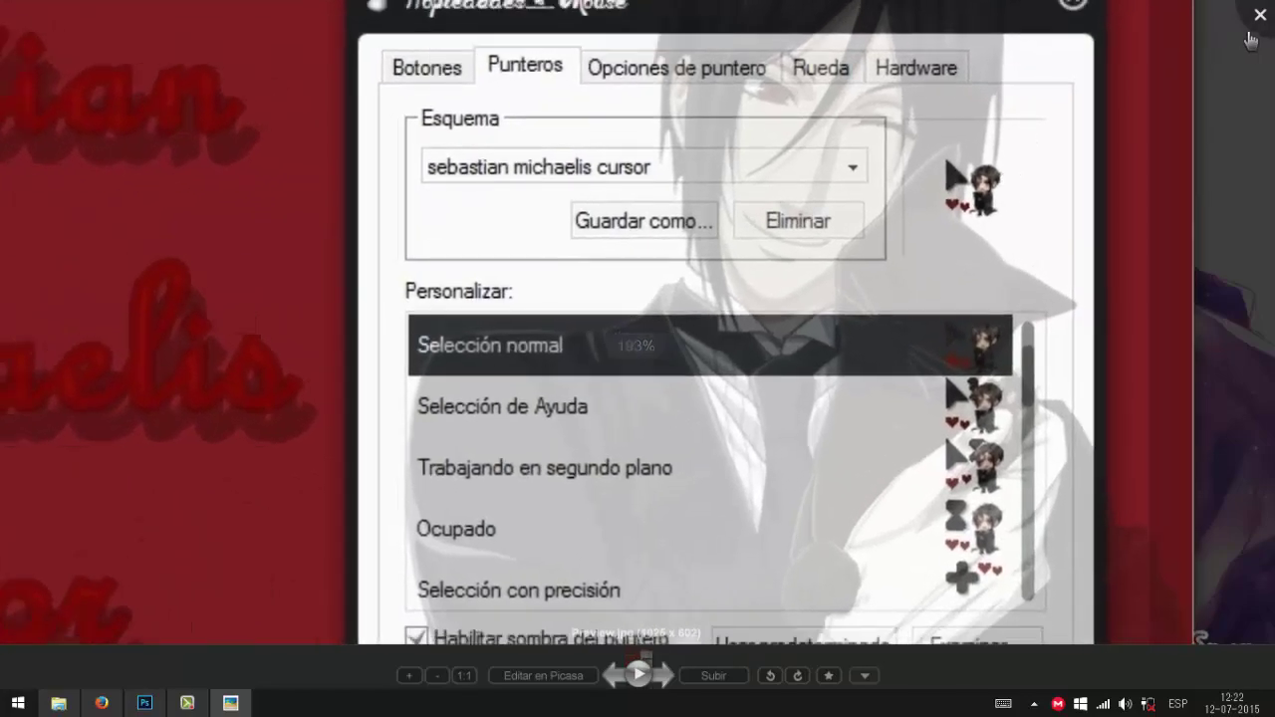
left_click(1259, 17)
Open the Cursor Sebastian folder inside Temas & Más and shrink the icons so both items fit in one row
left_click(493, 134)
double_click(503, 224)
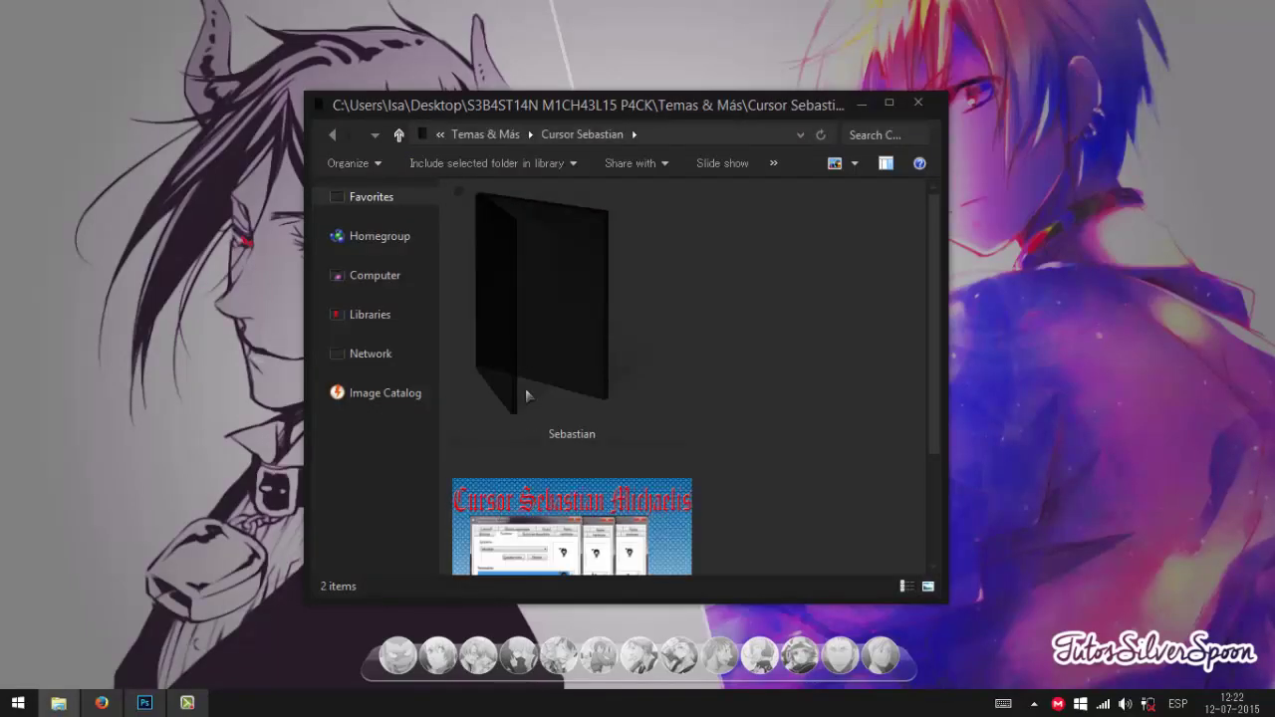
left_click(853, 164)
left_click_drag(863, 169, 863, 228)
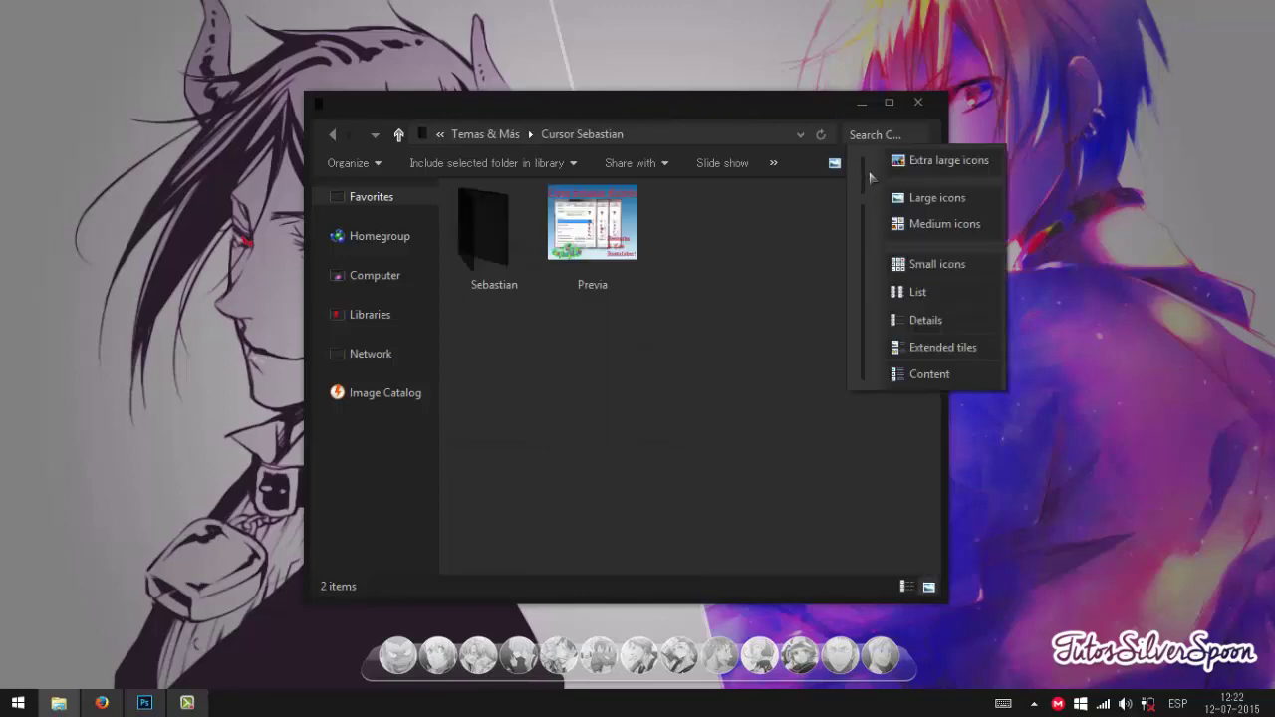
View the Previa image of the Cursor Sebastian folder and close the image viewer
left_click(597, 239)
double_click(634, 254)
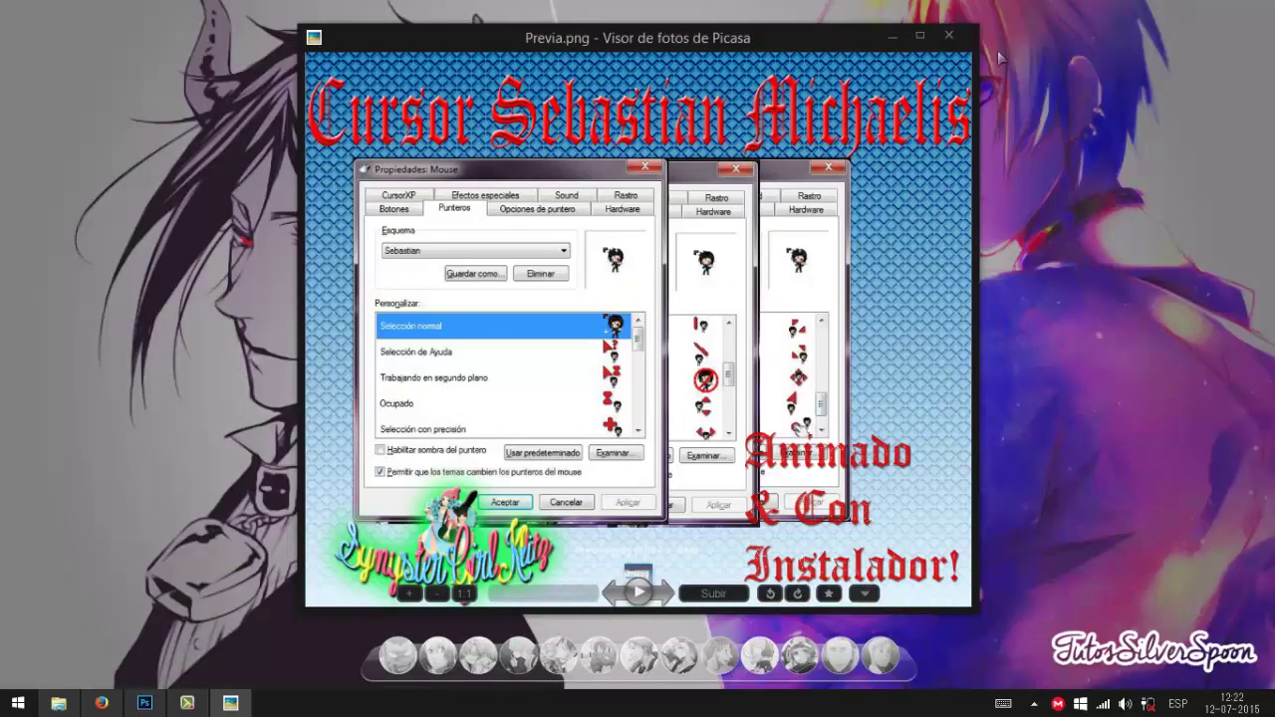
left_click(1260, 14)
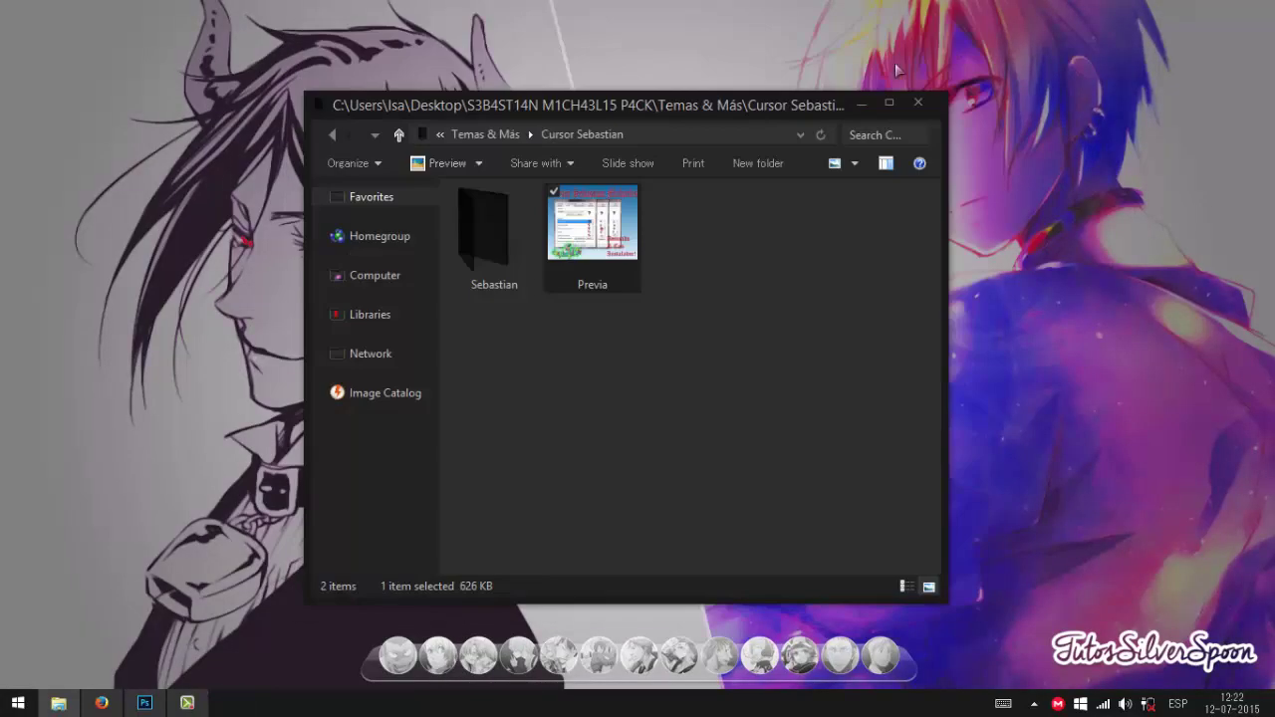
Return to the Temas & Más folder, open the Shimejis & Temas page, and switch to Firefox to show it
left_click(398, 134)
left_click(623, 424)
left_click(538, 379)
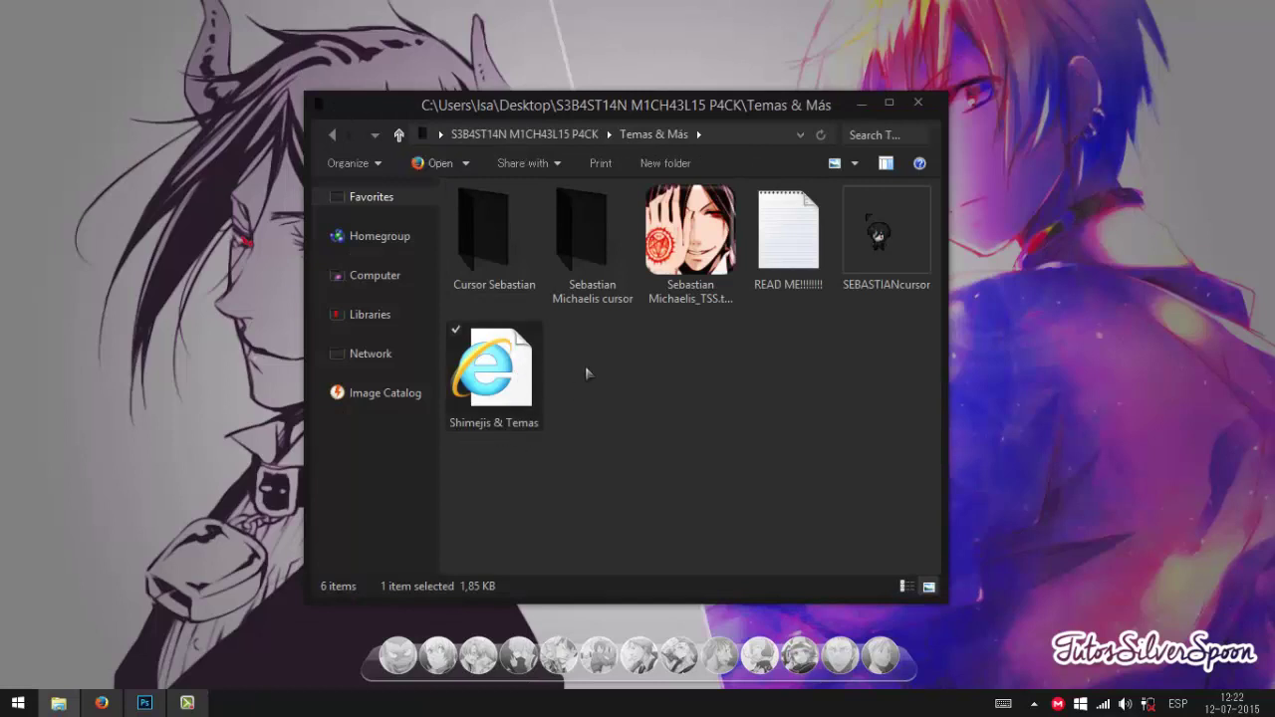
left_click(585, 372)
left_click(91, 700)
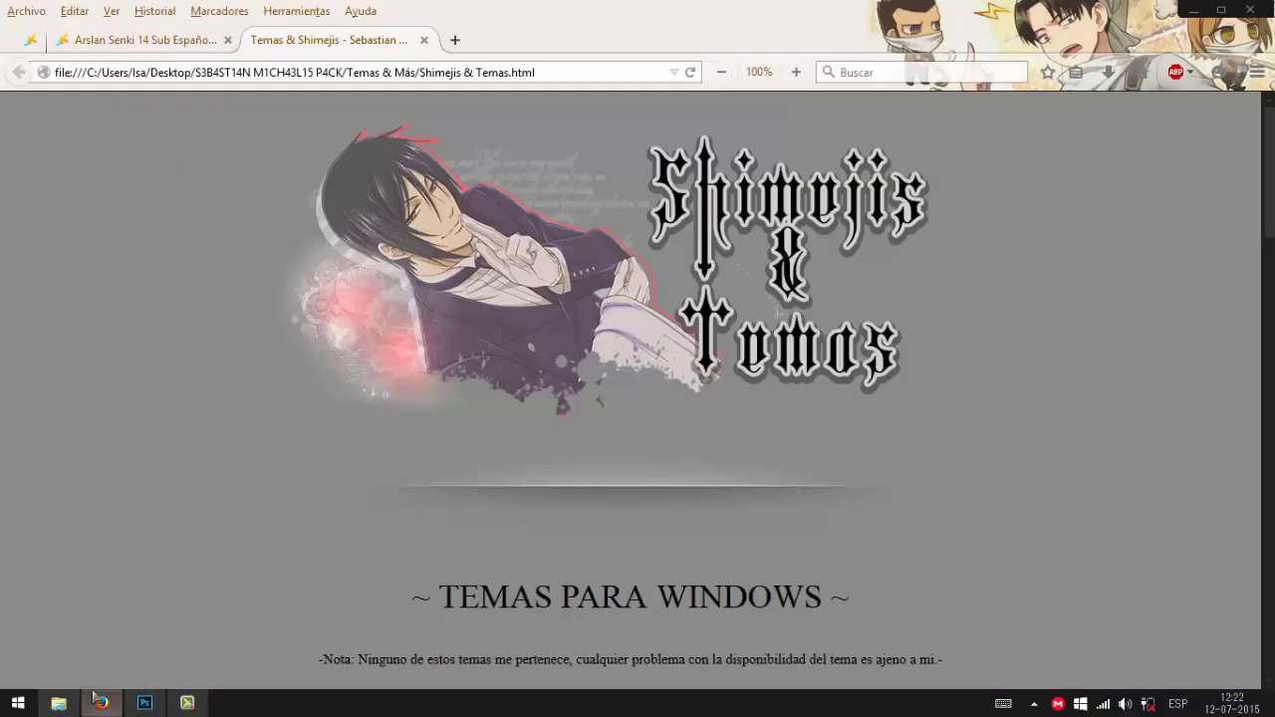
Look through the Windows themes and shimejis on the page, return to its beginning, and minimize the browser
scroll(997, 562, "down", 5)
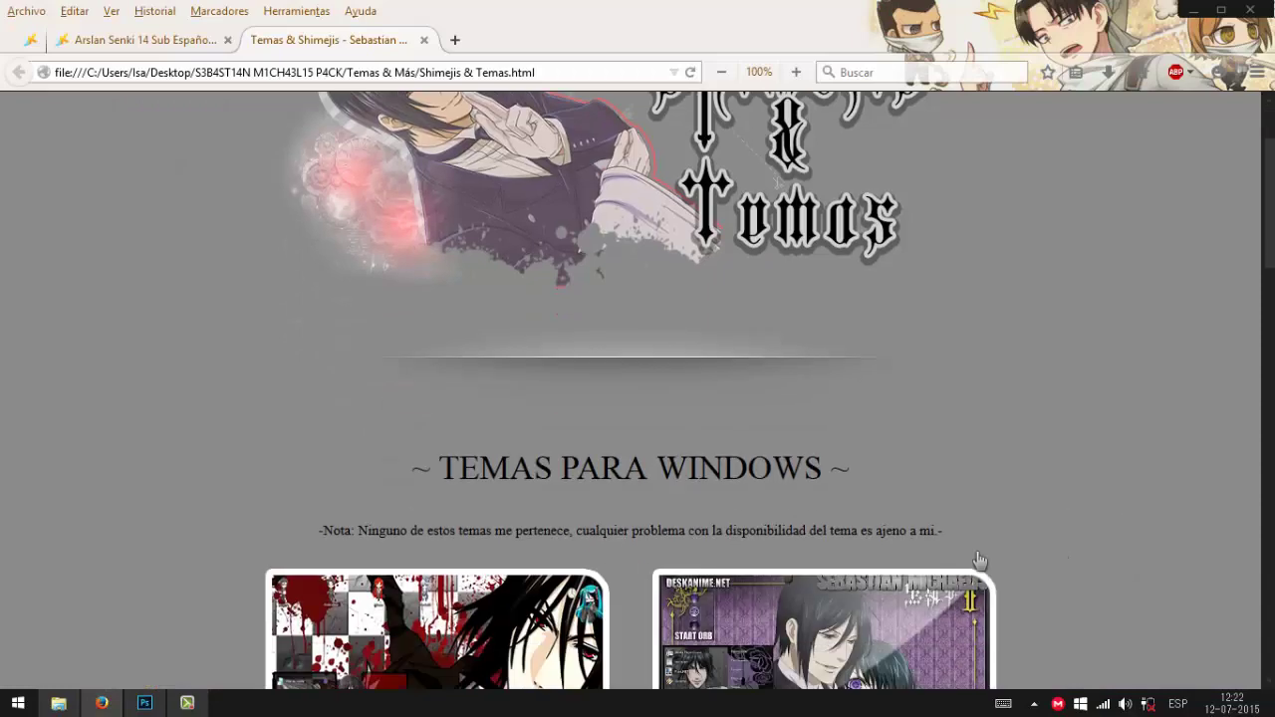
scroll(435, 371, "down", 2)
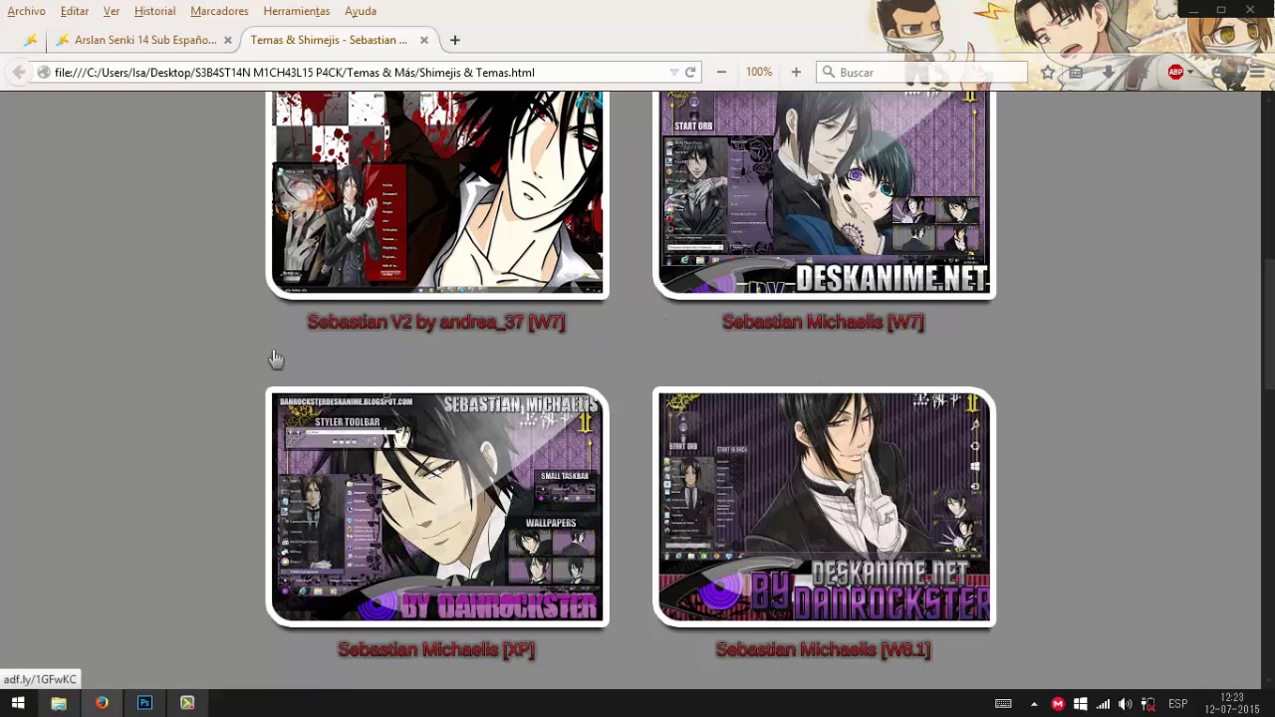
scroll(595, 244, "down", 5)
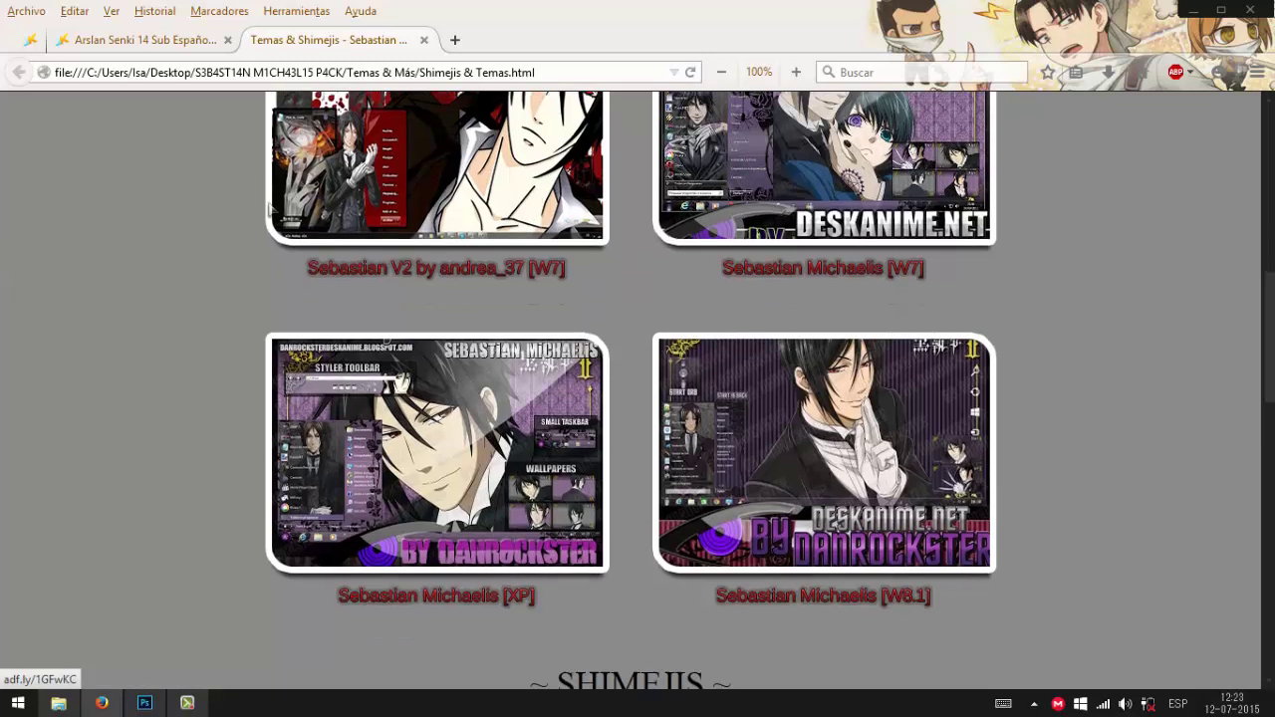
scroll(229, 291, "down", 2)
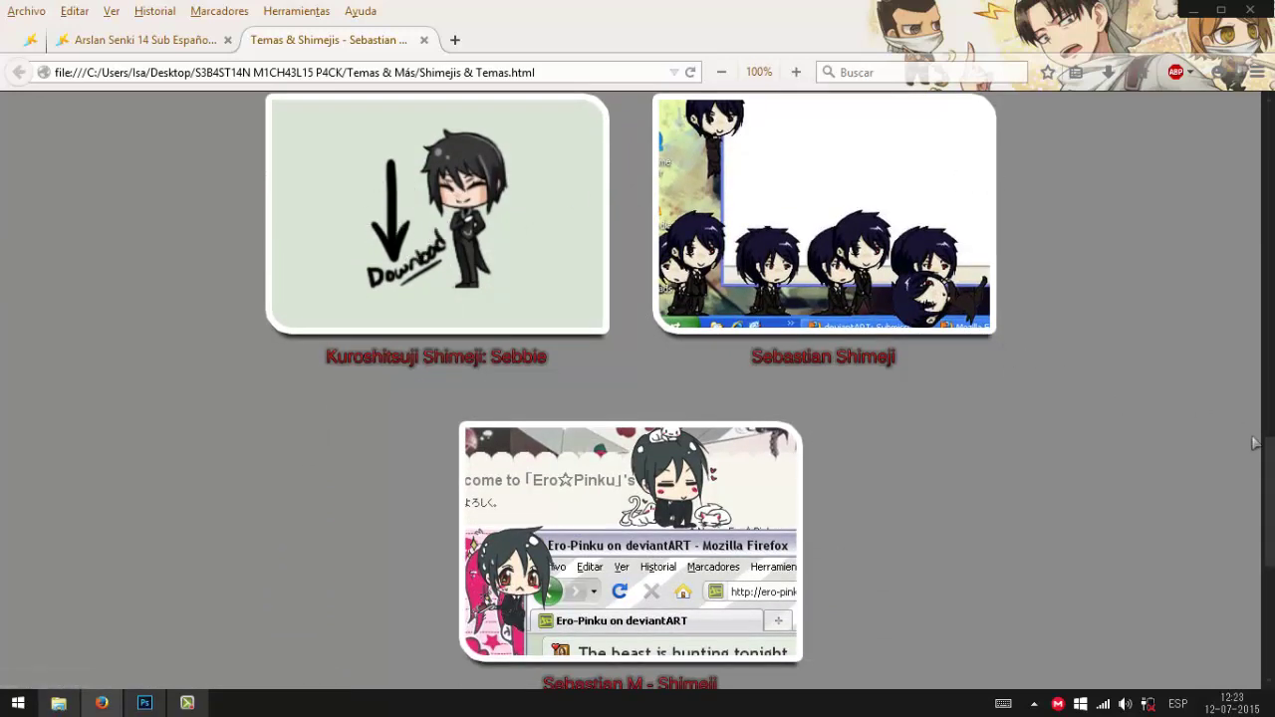
left_click_drag(1267, 448, 1193, 12)
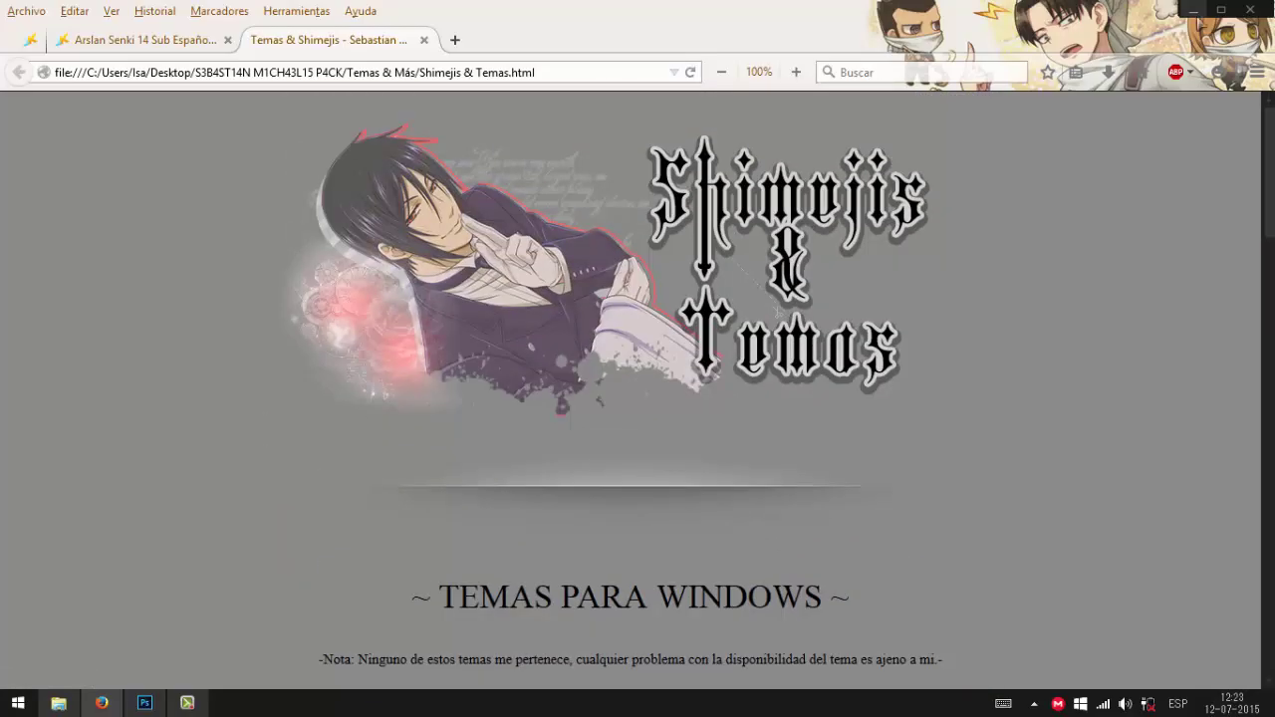
left_click(1193, 10)
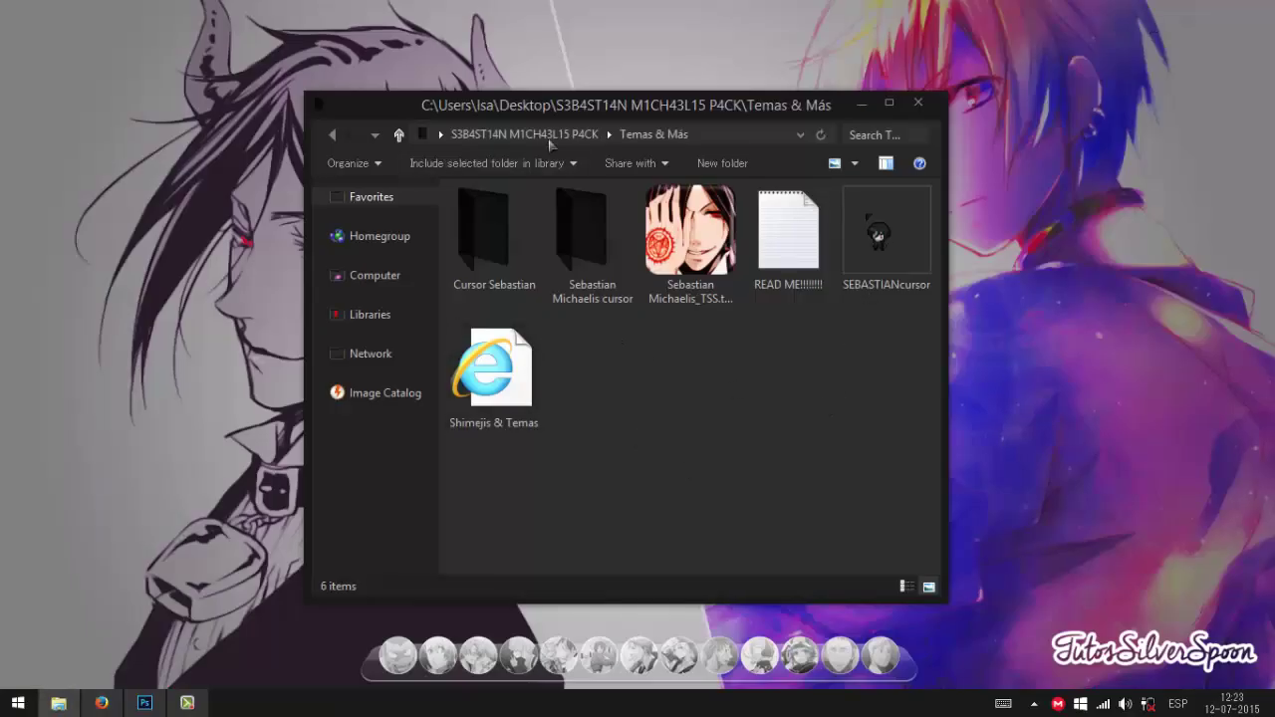
Open the Sebastian Michaelis pack's Wallpapers folder, select the first wallpaper, and start a slide show of the images
left_click(398, 134)
double_click(842, 458)
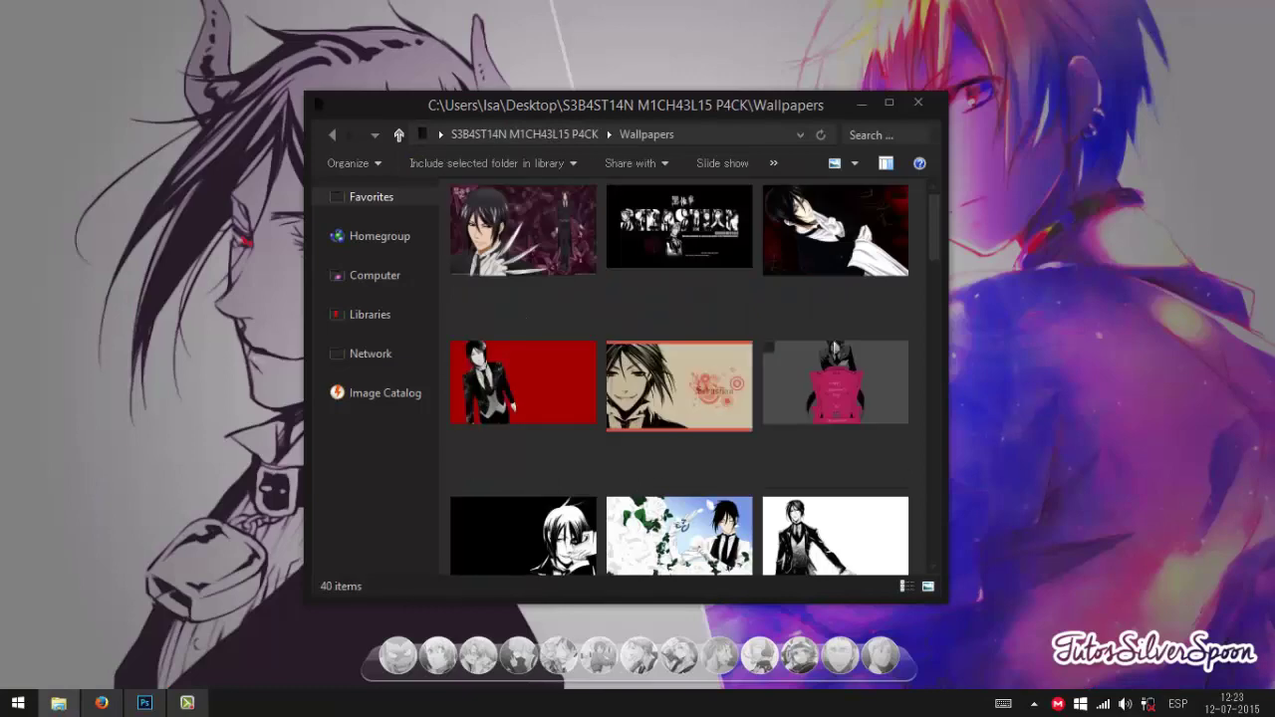
left_click(601, 316)
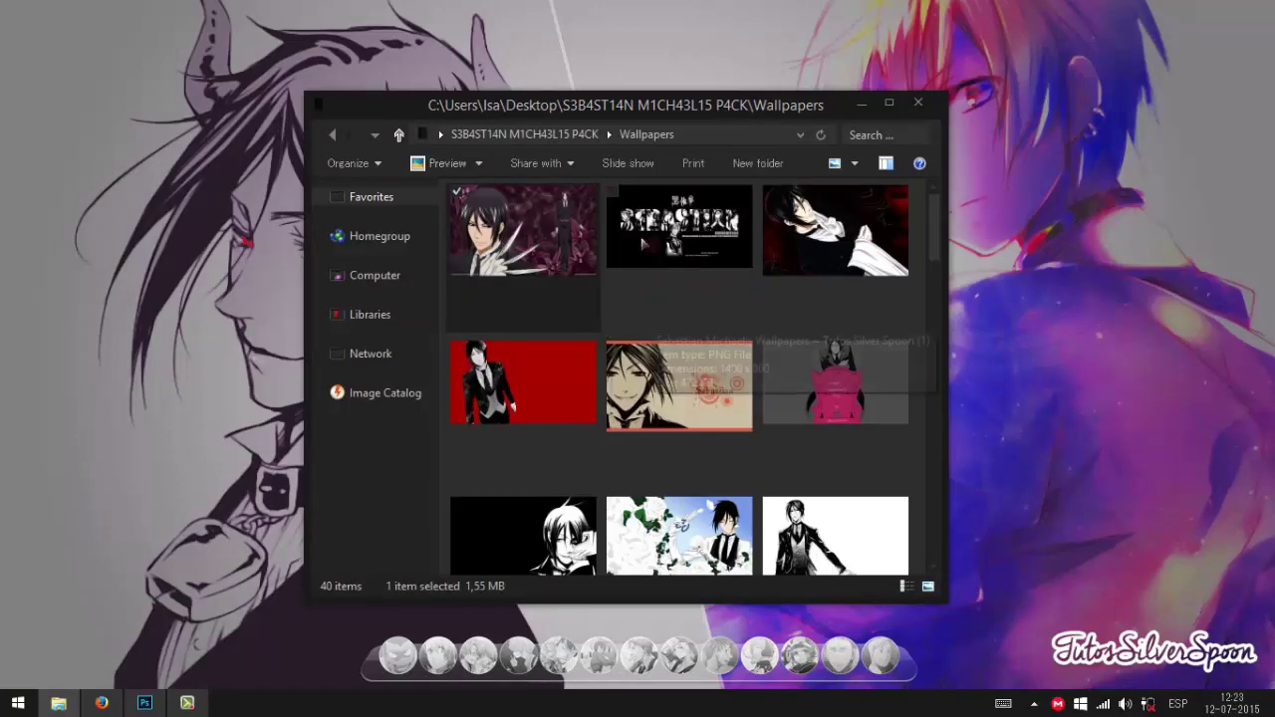
left_click(637, 168)
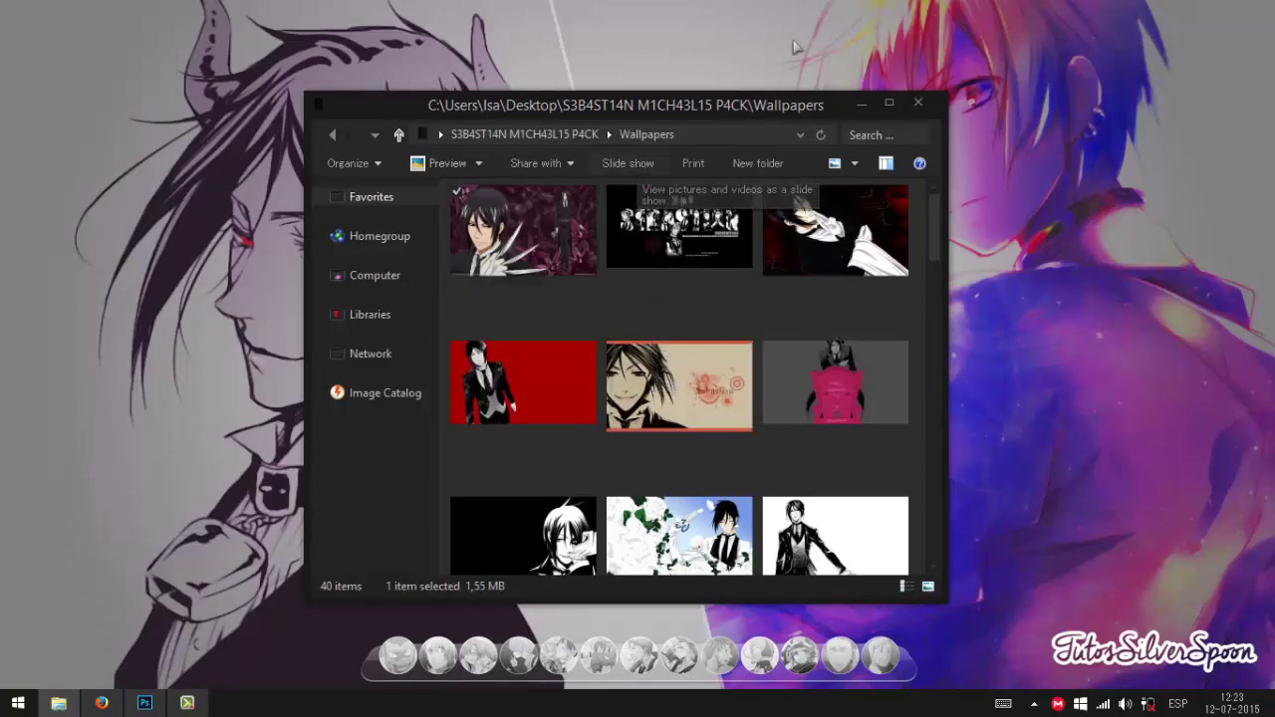